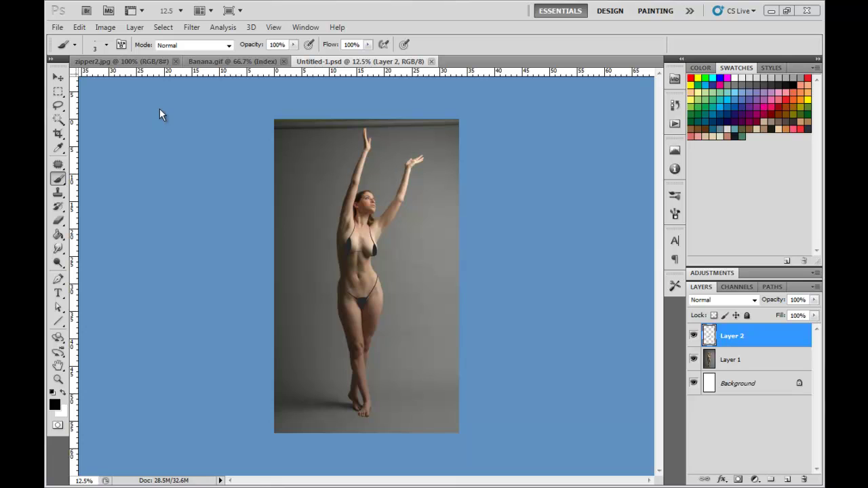
# - Look through the open zipper, banana and woman images, ending on Untitled-1.psd
pyautogui.click(229, 61)
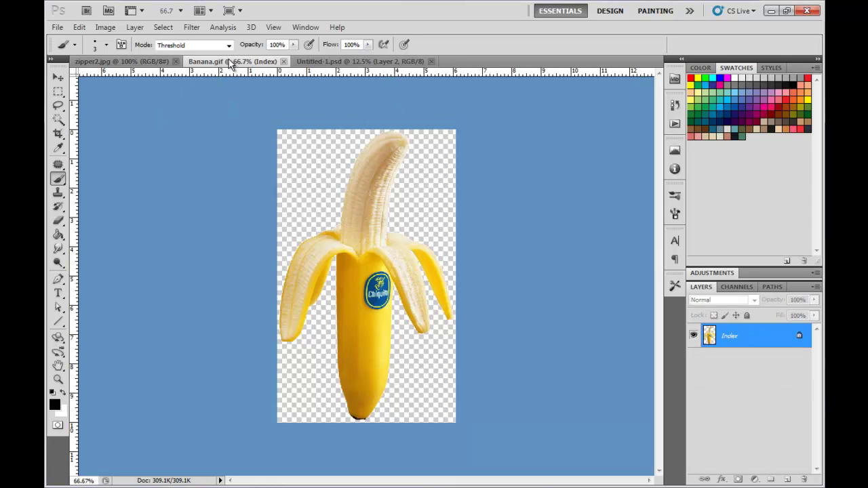
pyautogui.click(151, 62)
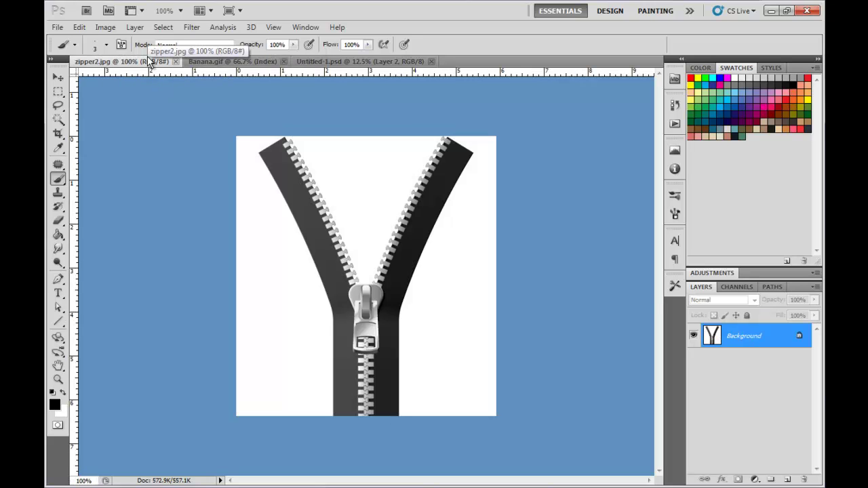
pyautogui.click(367, 62)
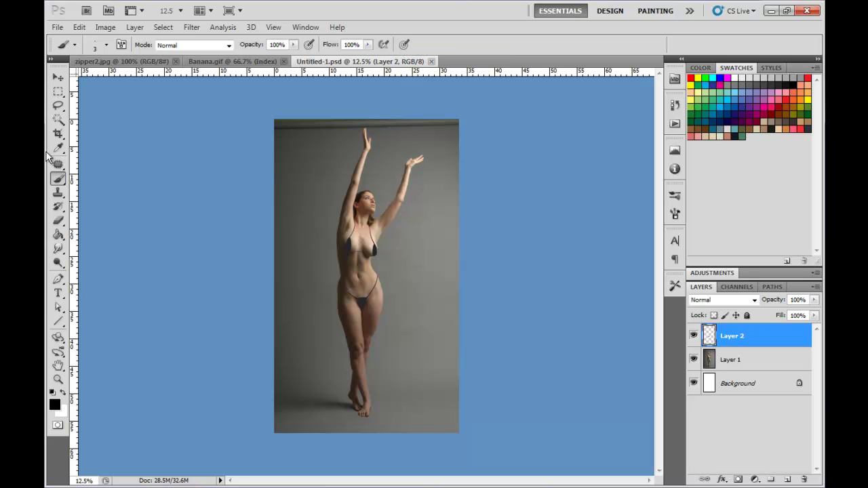
pyautogui.click(248, 62)
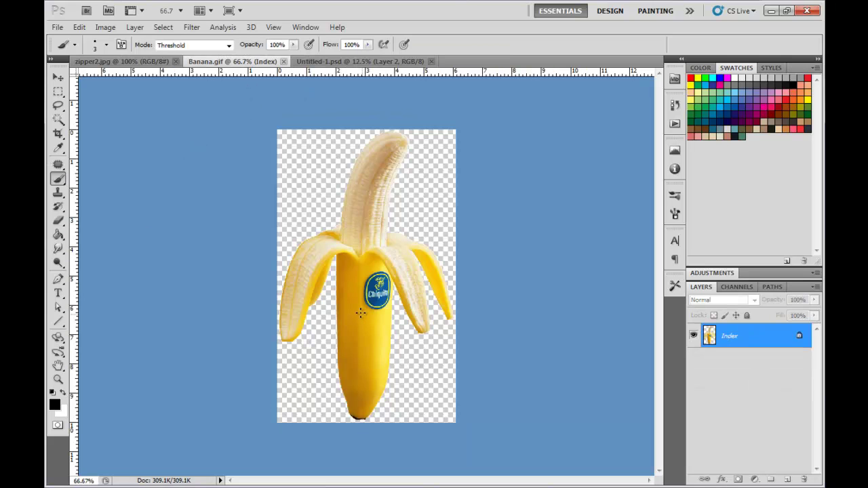
pyautogui.click(139, 61)
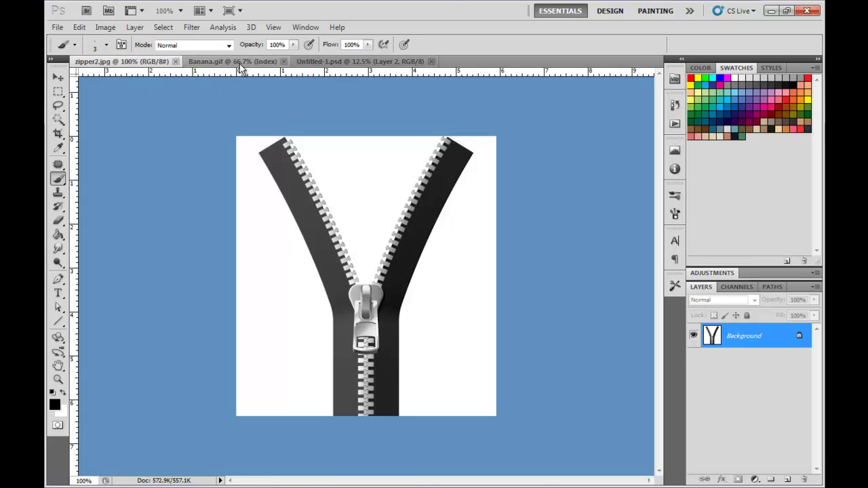
pyautogui.click(350, 62)
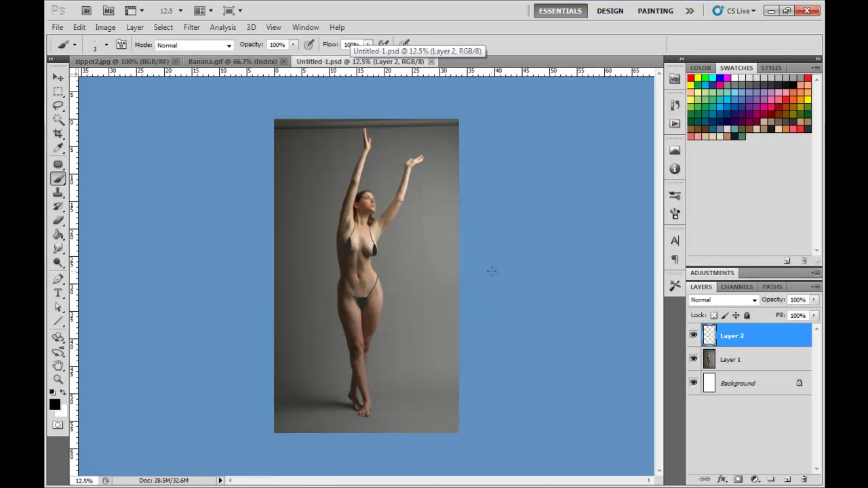
# - Delete Layer 2 from Untitled-1.psd
pyautogui.click(816, 286)
pyautogui.click(711, 400)
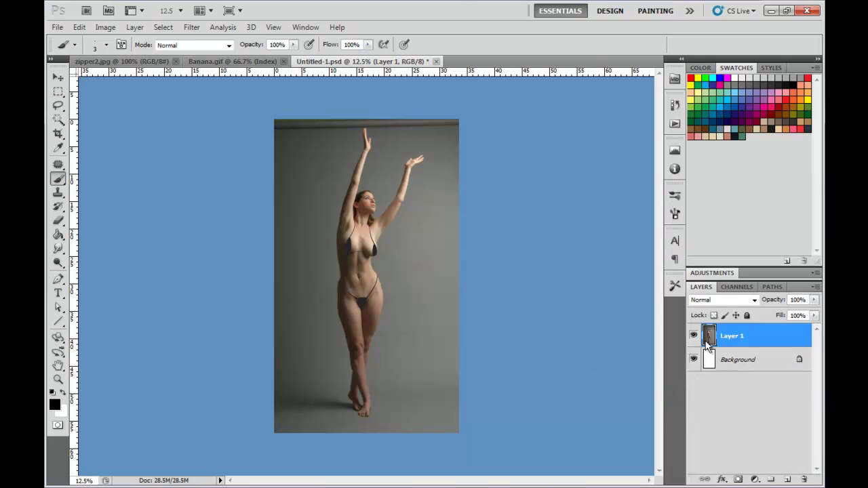
# - Start a Pen tool path along the image-left edge of the woman's waist, placing anchor points up the torso
pyautogui.hotkey('ctrl', '+')
pyautogui.hotkey('ctrl', '+')
pyautogui.hotkey('ctrl', '+')
pyautogui.hotkey('ctrl', '+')
pyautogui.hotkey('ctrl', '+')
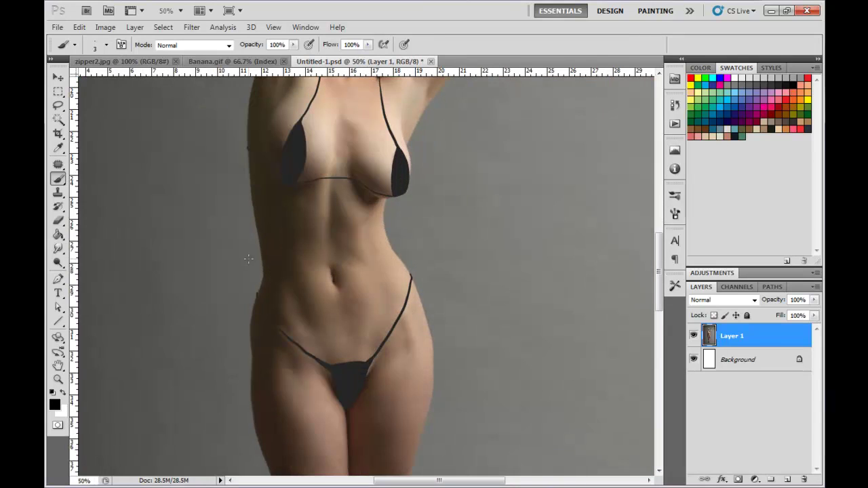
pyautogui.moveTo(181, 260); pyautogui.dragTo(213, 256)
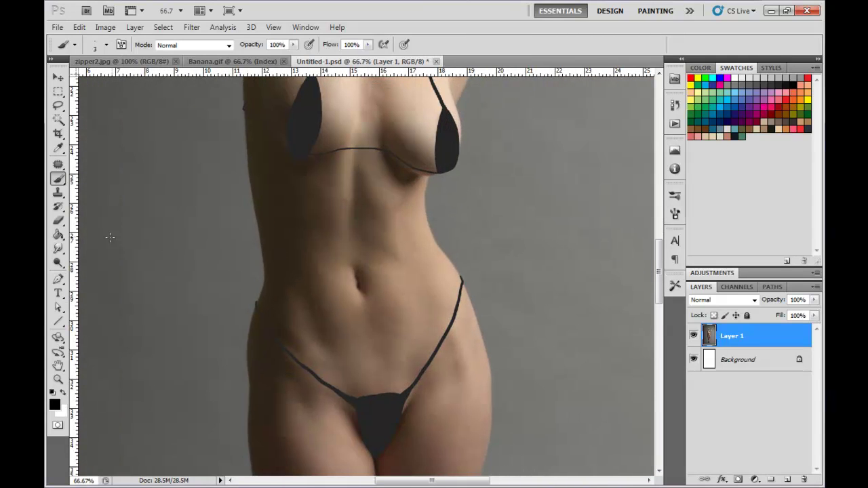
pyautogui.click(57, 279)
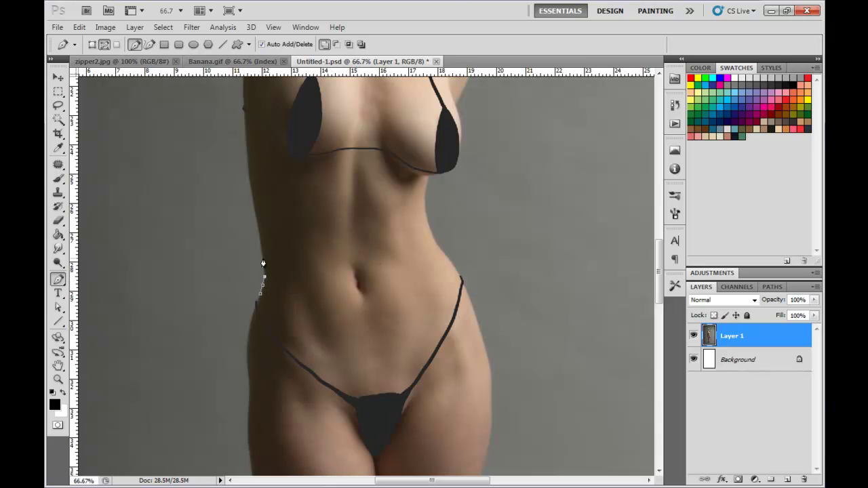
pyautogui.hotkey('ctrl', '+')
pyautogui.hotkey('ctrl', '+')
pyautogui.moveTo(294, 237); pyautogui.dragTo(587, 218)
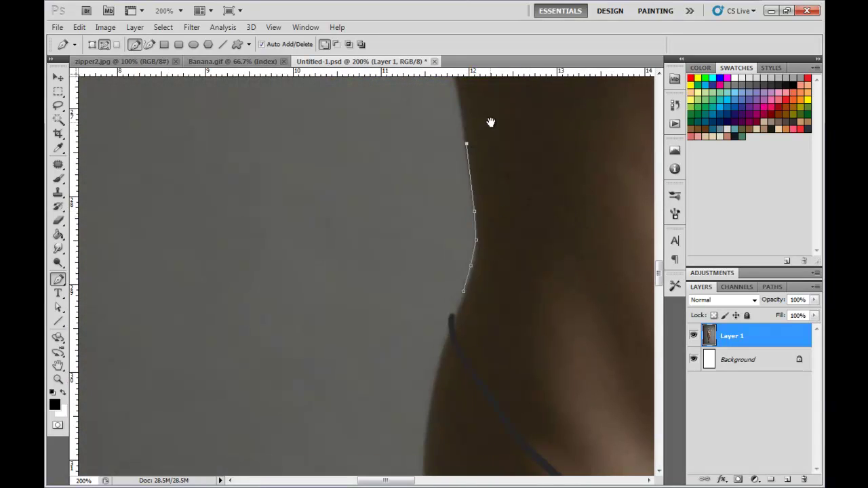
pyautogui.moveTo(491, 122); pyautogui.dragTo(493, 274)
pyautogui.click(454, 221)
pyautogui.click(444, 159)
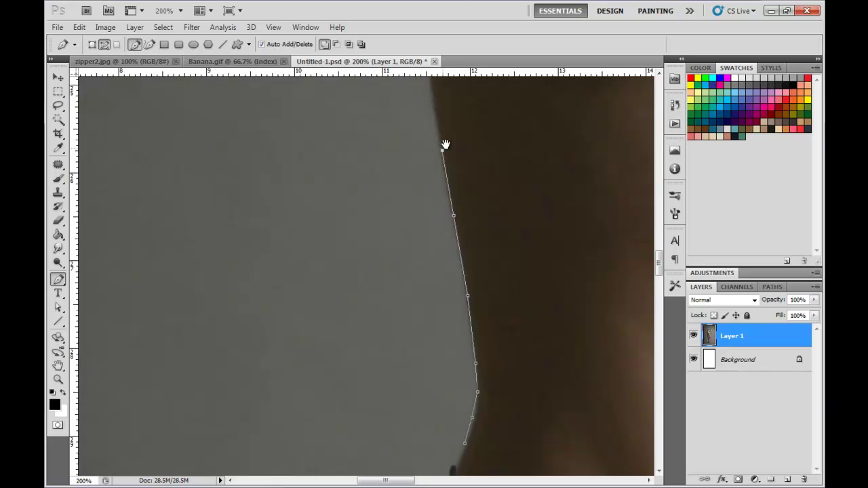
# - Continue the path up the image-left side of the torso, around the bikini string's knot and toward the armpit
pyautogui.moveTo(462, 109); pyautogui.dragTo(442, 283)
pyautogui.click(410, 254)
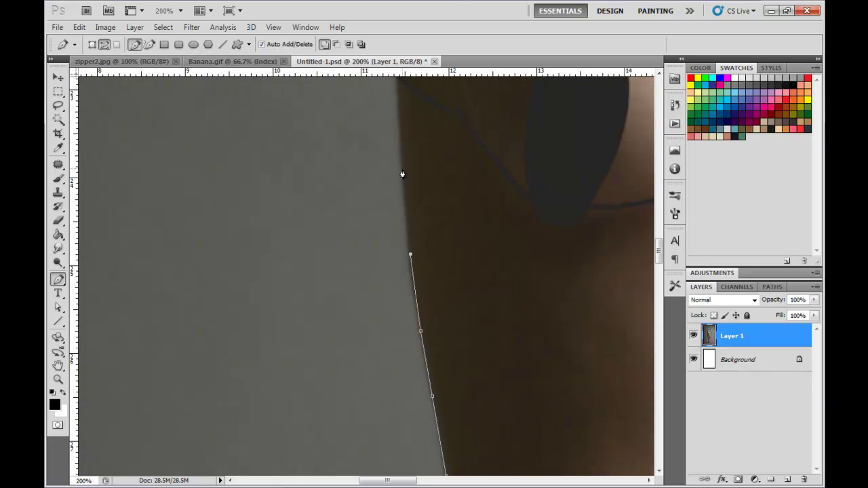
pyautogui.moveTo(418, 198); pyautogui.dragTo(390, 227)
pyautogui.click(379, 211)
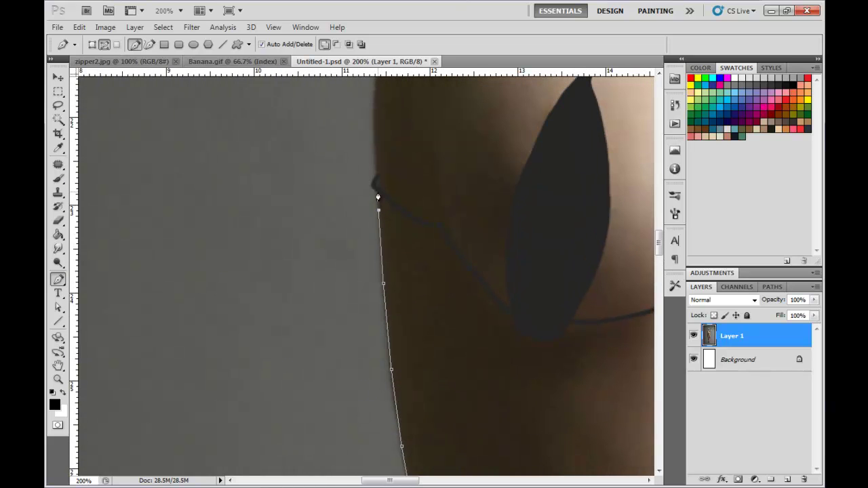
pyautogui.click(378, 192)
pyautogui.moveTo(373, 120); pyautogui.dragTo(390, 253)
pyautogui.click(378, 260)
pyautogui.click(383, 204)
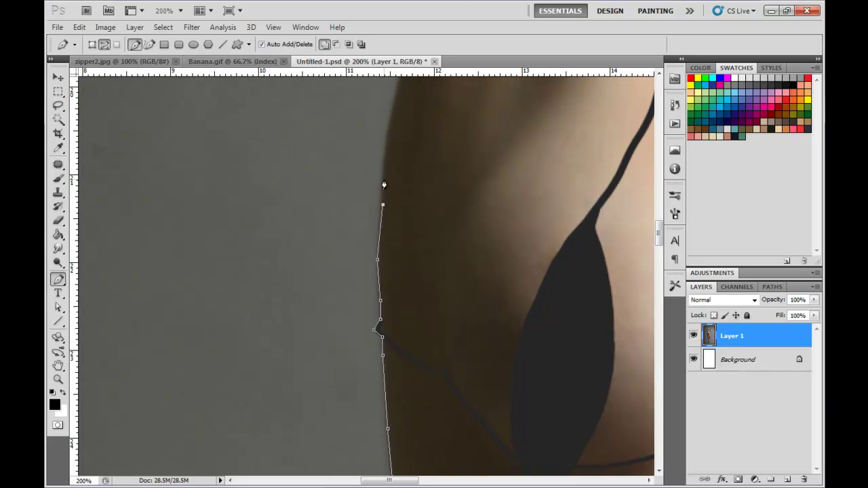
pyautogui.click(384, 164)
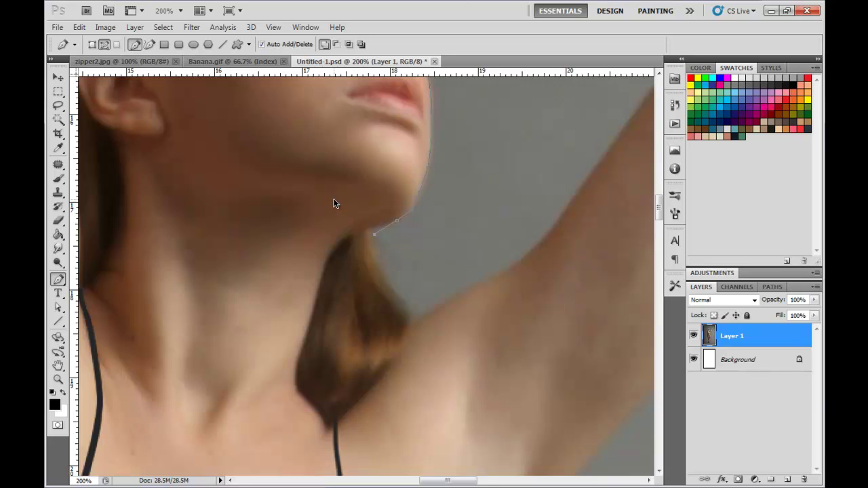
# - Undo the last anchor point placed under the woman's chin
pyautogui.click(76, 27)
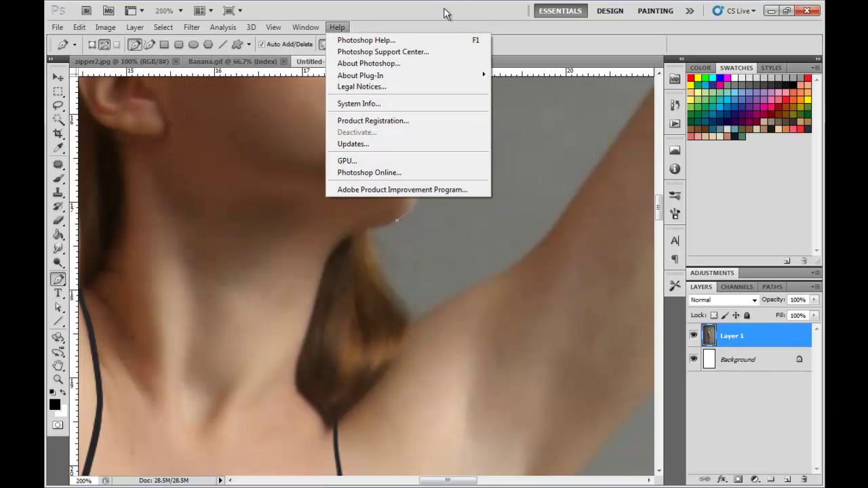
pyautogui.click(432, 115)
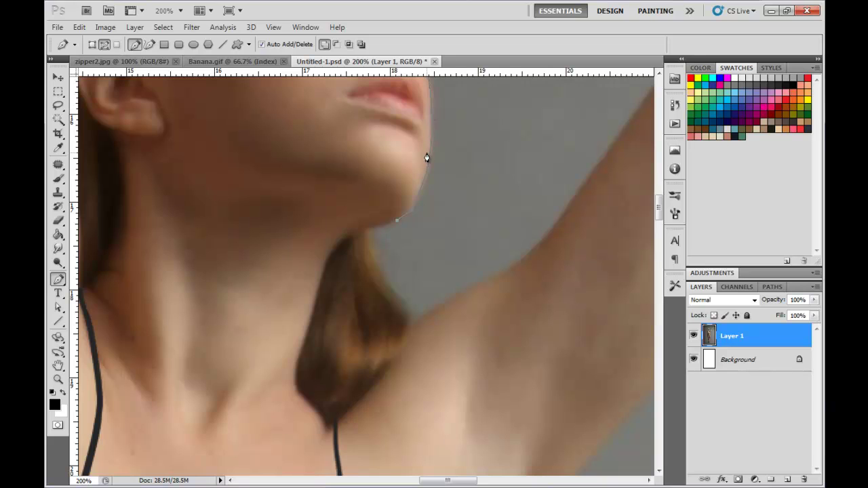
# - Turn the path around the woman into a new anti-aliased selection with a feather radius of 0 pixels
pyautogui.hotkey('ctrl', '0')
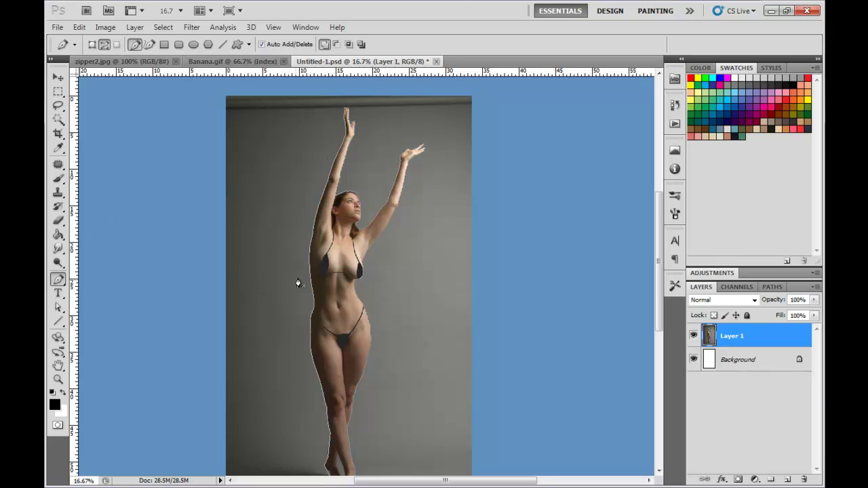
pyautogui.rightClick(309, 260)
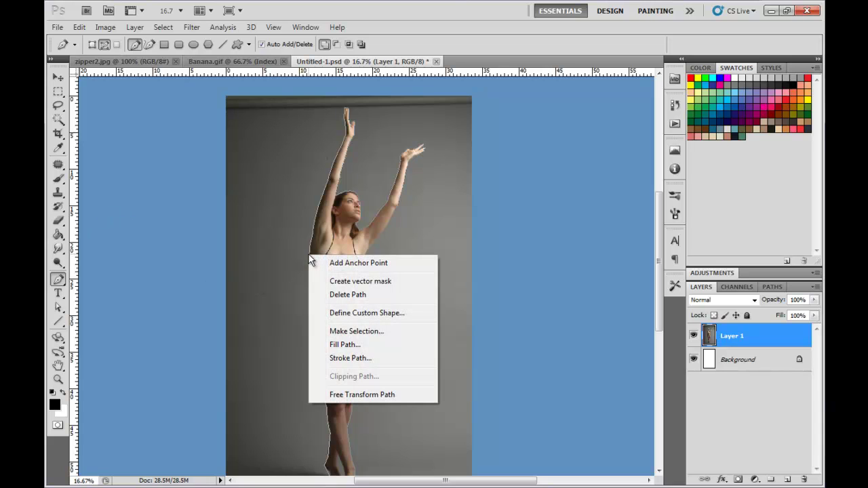
pyautogui.click(357, 331)
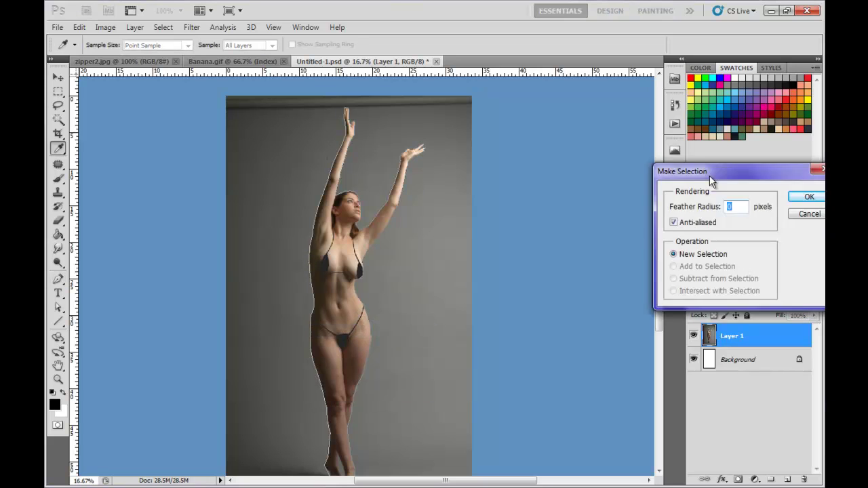
pyautogui.moveTo(739, 173); pyautogui.dragTo(407, 203)
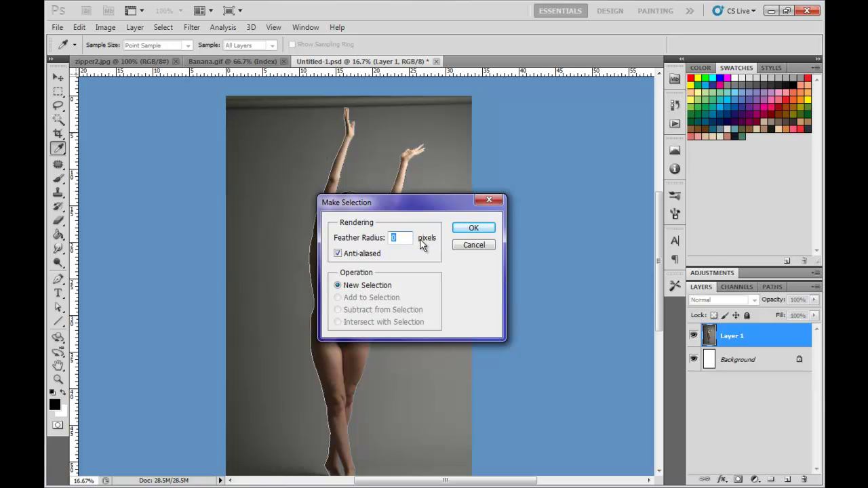
pyautogui.click(474, 228)
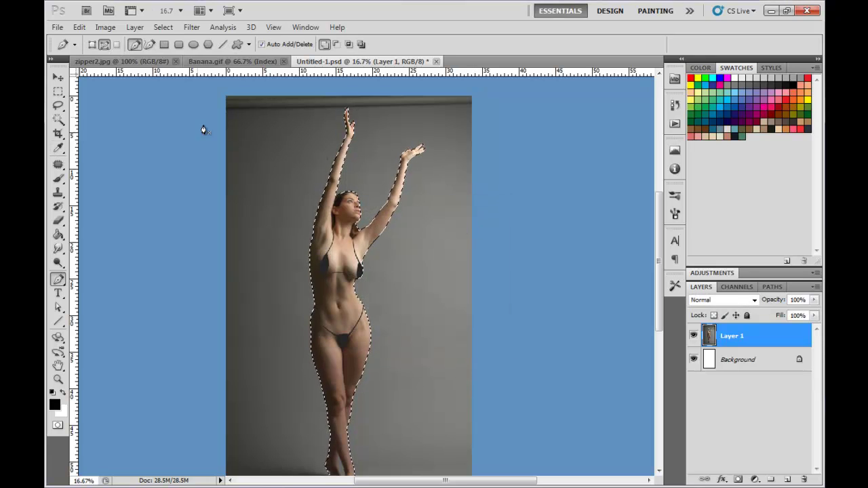
# - Copy and paste the selected woman onto a new layer, and delete the original photo layer, Layer 1
pyautogui.click(79, 27)
pyautogui.click(95, 109)
pyautogui.click(79, 28)
pyautogui.click(97, 132)
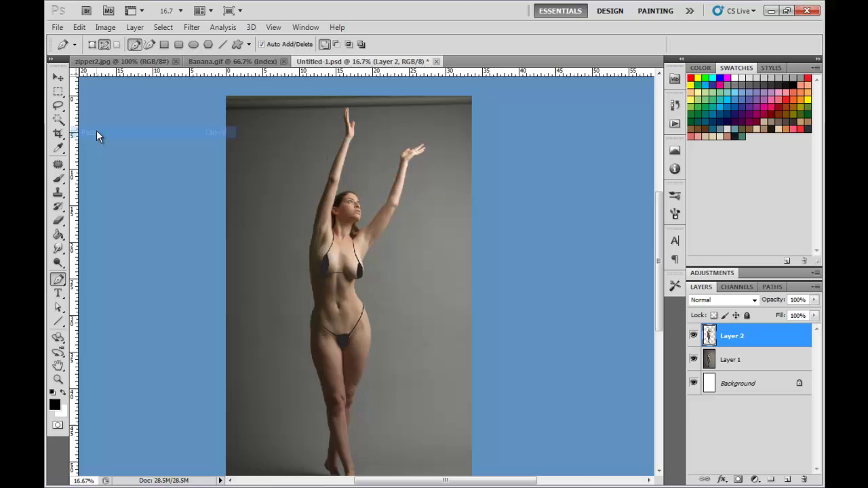
pyautogui.click(59, 92)
pyautogui.moveTo(736, 360); pyautogui.dragTo(804, 480)
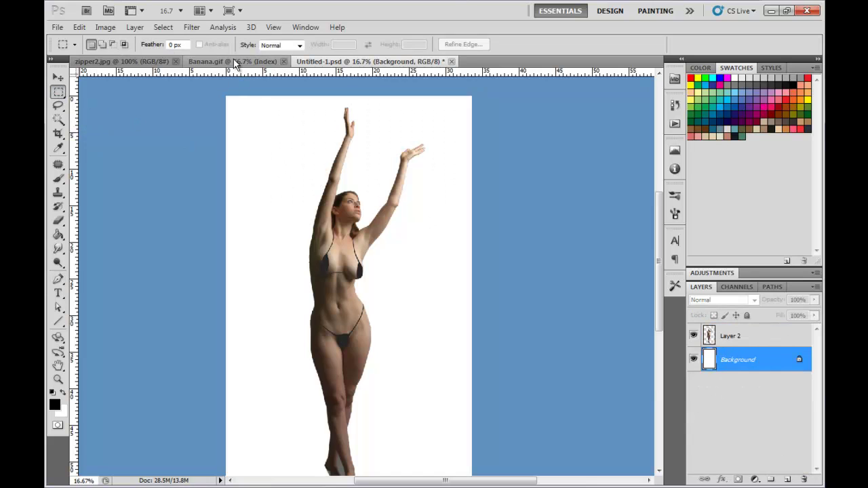
# - Arrange Banana.gif and Untitled-1.psd side by side in a two-document layout and activate the Move tool
pyautogui.click(232, 62)
pyautogui.click(200, 11)
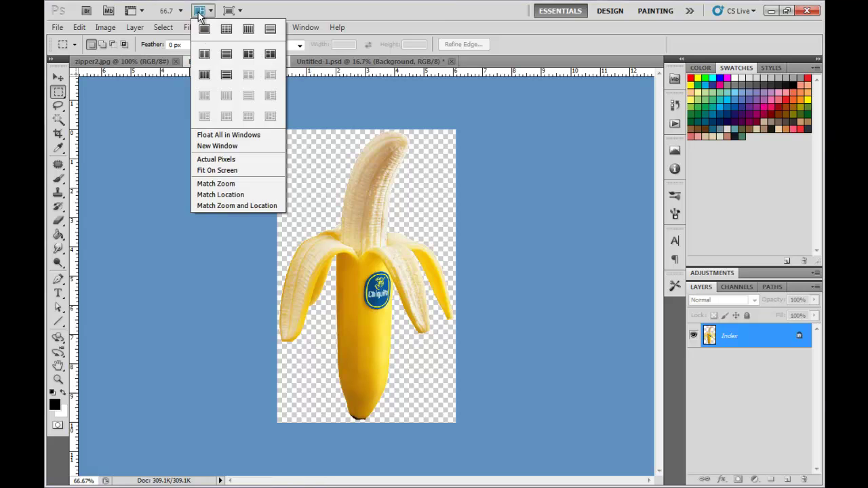
pyautogui.click(204, 54)
pyautogui.click(58, 77)
pyautogui.click(453, 271)
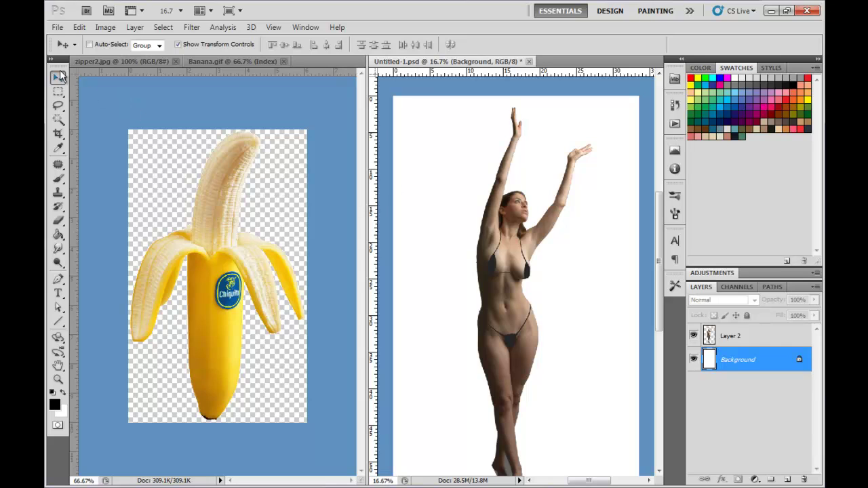
pyautogui.click(79, 26)
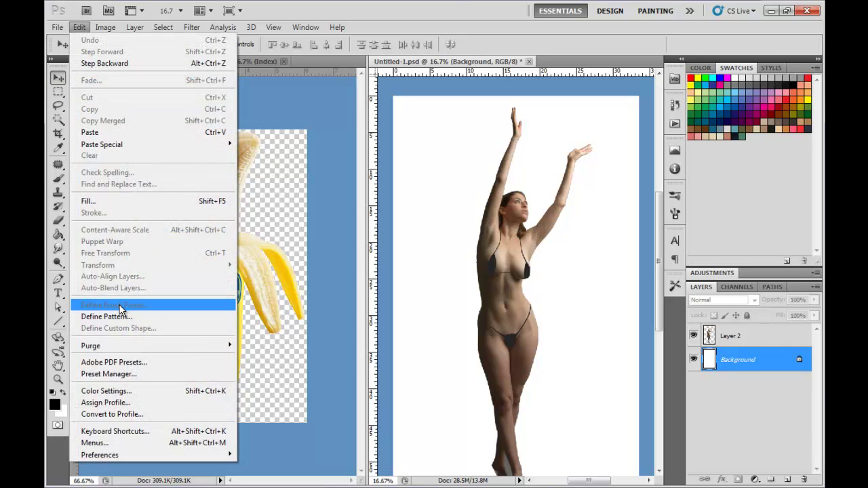
pyautogui.click(468, 188)
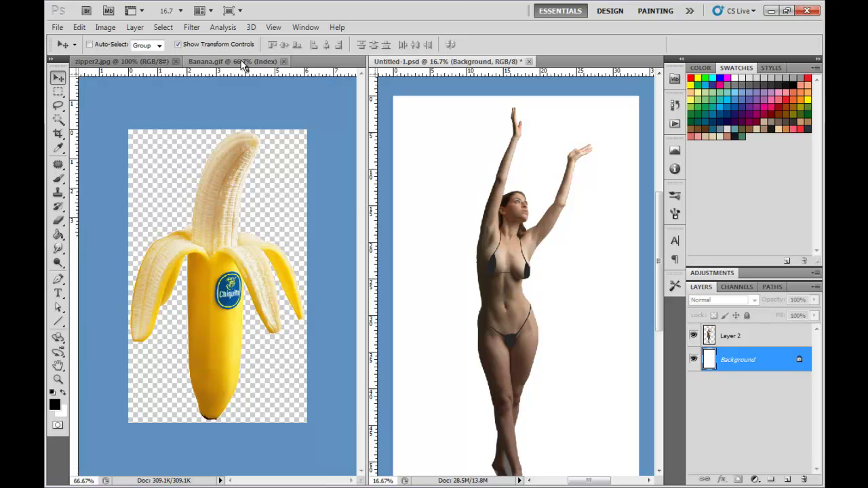
pyautogui.click(278, 64)
pyautogui.click(381, 71)
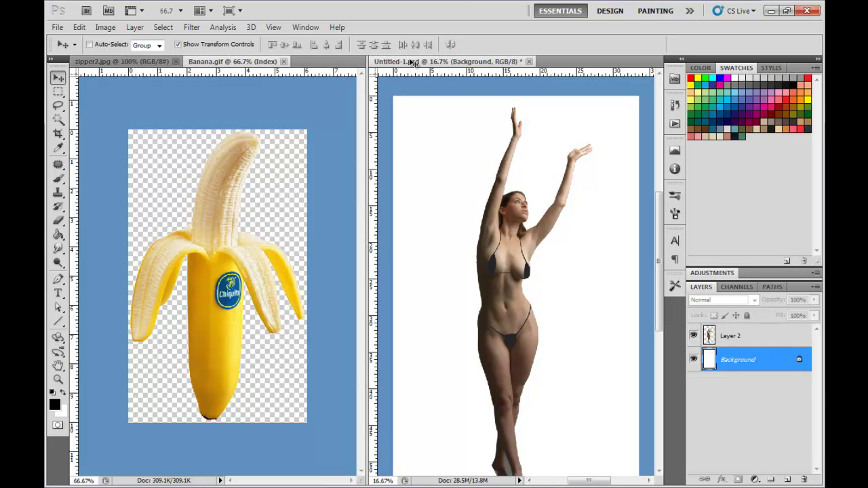
pyautogui.click(515, 166)
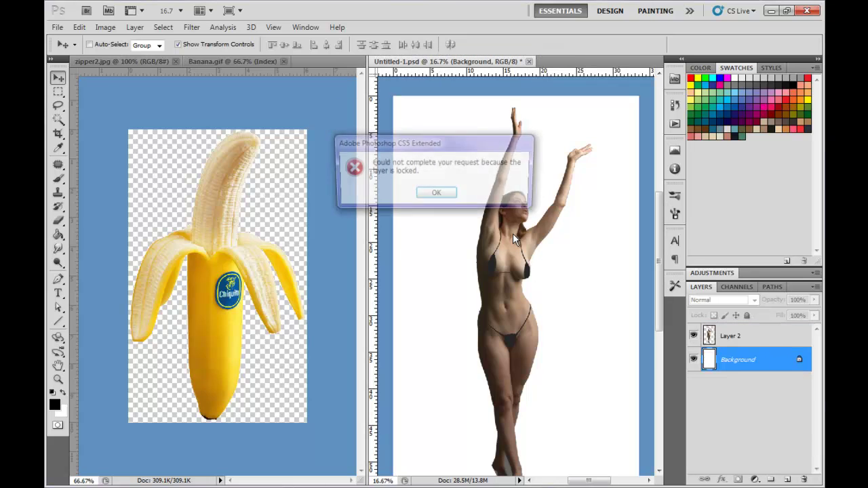
# - Scale the woman on Layer 2 down proportionally and place her in the upper part of the canvas
pyautogui.click(756, 336)
pyautogui.moveTo(593, 109); pyautogui.dragTo(491, 330)
pyautogui.moveTo(497, 381); pyautogui.dragTo(242, 229)
pyautogui.click(656, 44)
pyautogui.moveTo(492, 177); pyautogui.dragTo(252, 217)
# - Try to move the banana from Banana.gif directly into Untitled-1.psd
pyautogui.click(234, 61)
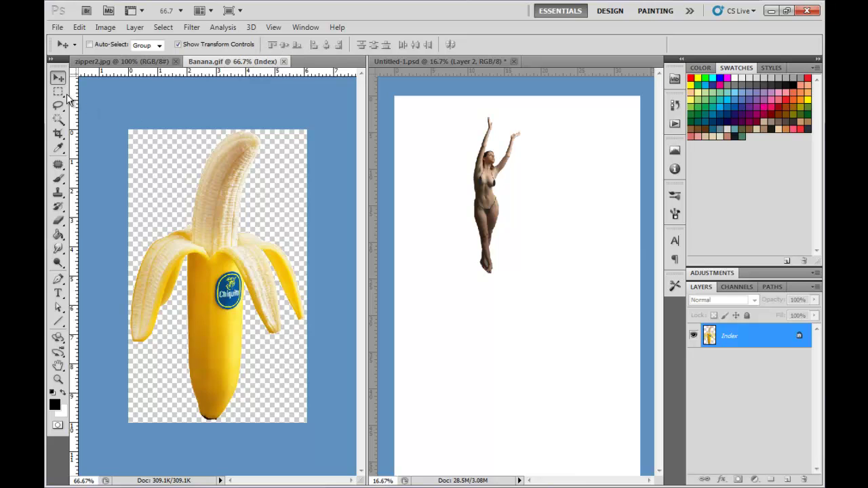
pyautogui.moveTo(186, 190); pyautogui.dragTo(502, 288)
pyautogui.moveTo(336, 257); pyautogui.dragTo(543, 289)
# - Select the entire Banana.gif image and copy it
pyautogui.click(163, 28)
pyautogui.click(169, 42)
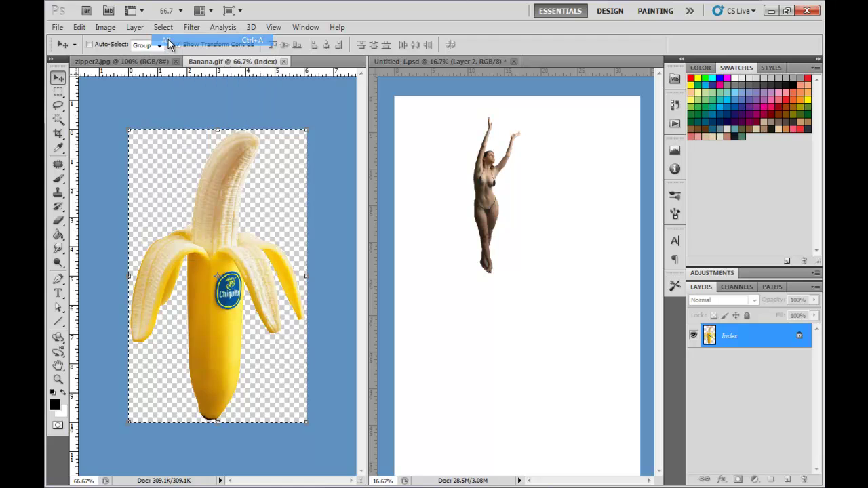
pyautogui.click(79, 27)
pyautogui.click(92, 109)
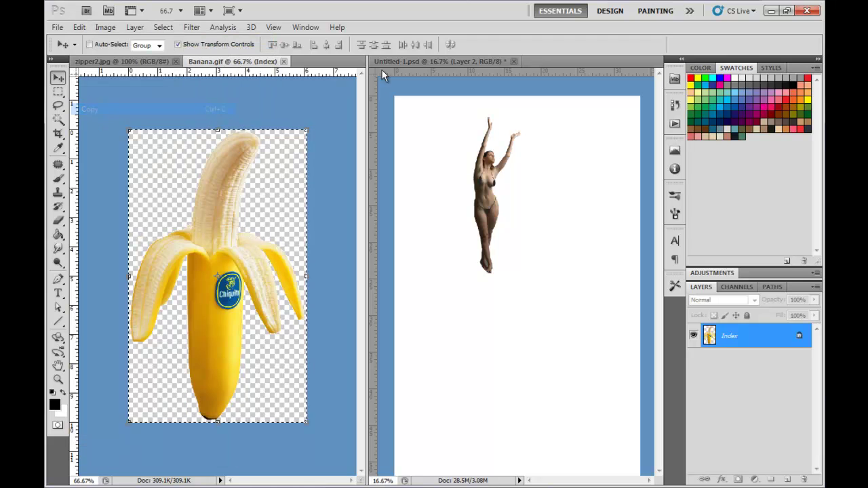
# - Paste the copied banana into Untitled-1.psd and close Banana.gif
pyautogui.click(383, 68)
pyautogui.click(105, 27)
pyautogui.click(80, 27)
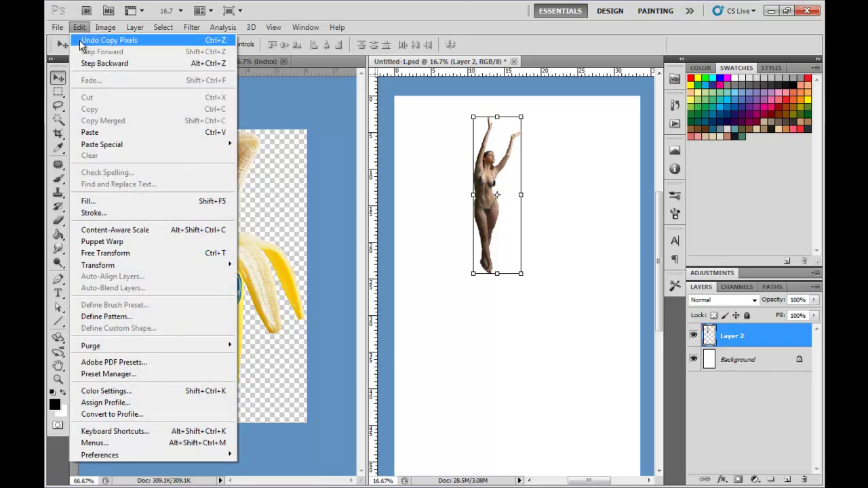
pyautogui.click(90, 133)
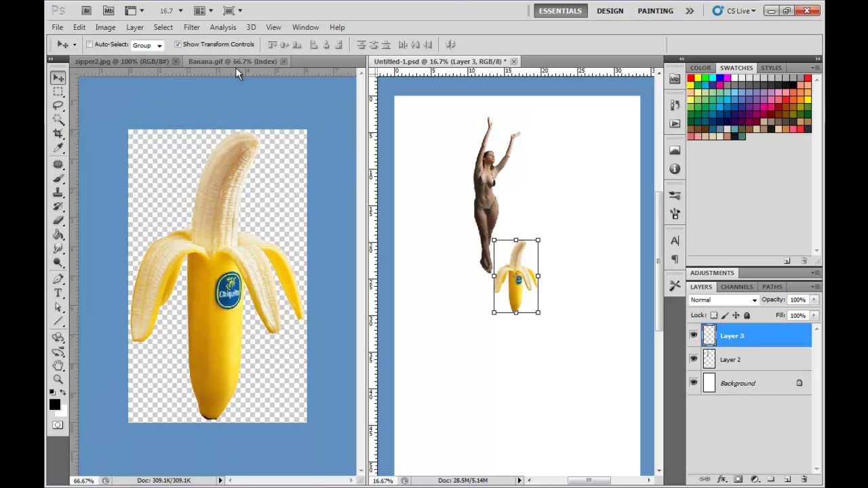
pyautogui.click(284, 61)
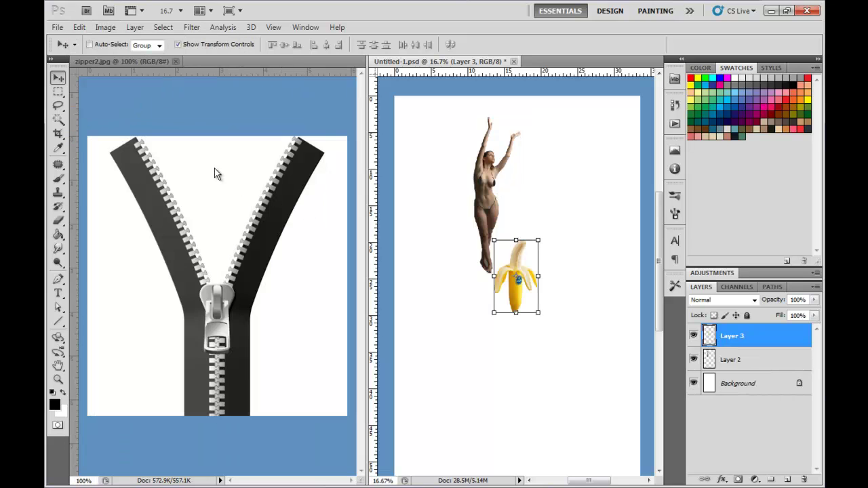
# - Bring the zipper from zipper2.jpg into Untitled-1.psd, close zipper2.jpg, and place the zipper beside the woman
pyautogui.click(214, 237)
pyautogui.moveTo(275, 219); pyautogui.dragTo(498, 184)
pyautogui.click(175, 62)
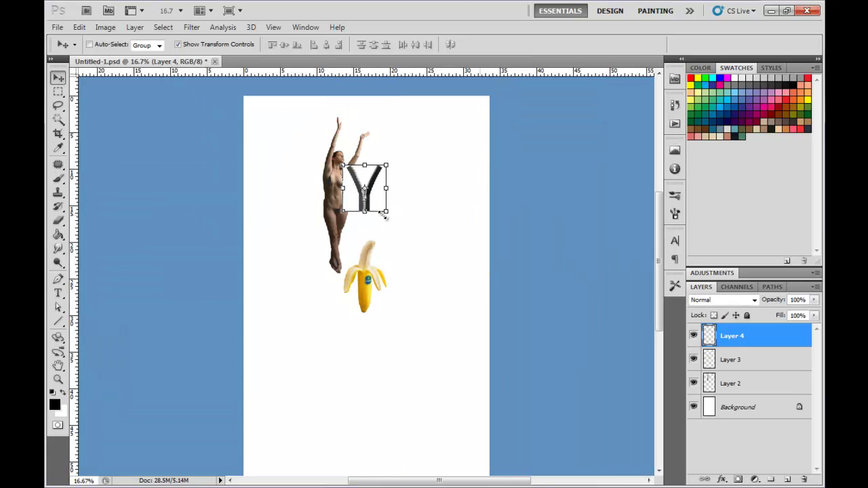
pyautogui.hotkey('ctrl', '+')
pyautogui.hotkey('ctrl', '+')
pyautogui.moveTo(365, 258); pyautogui.dragTo(482, 241)
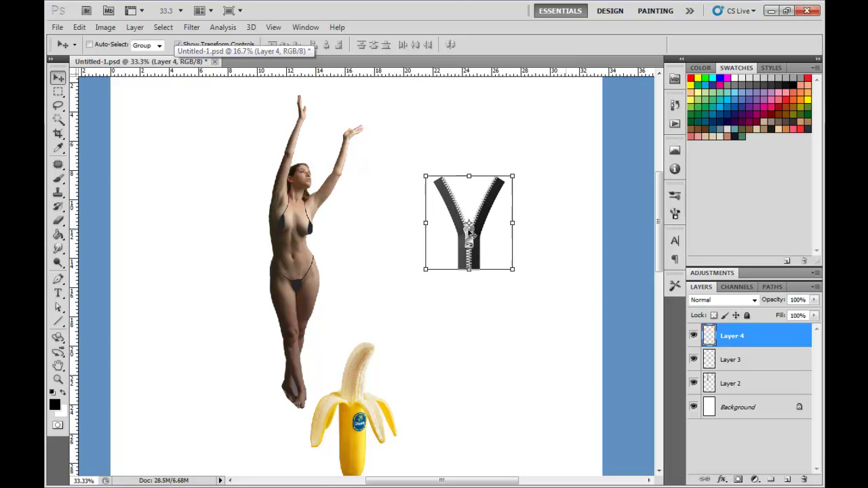
# - Scale the woman on Layer 2 proportionally to about 50% and place her over the upper part of the banana
pyautogui.hotkey('ctrl', '+')
pyautogui.scroll(-5, 474, 271)
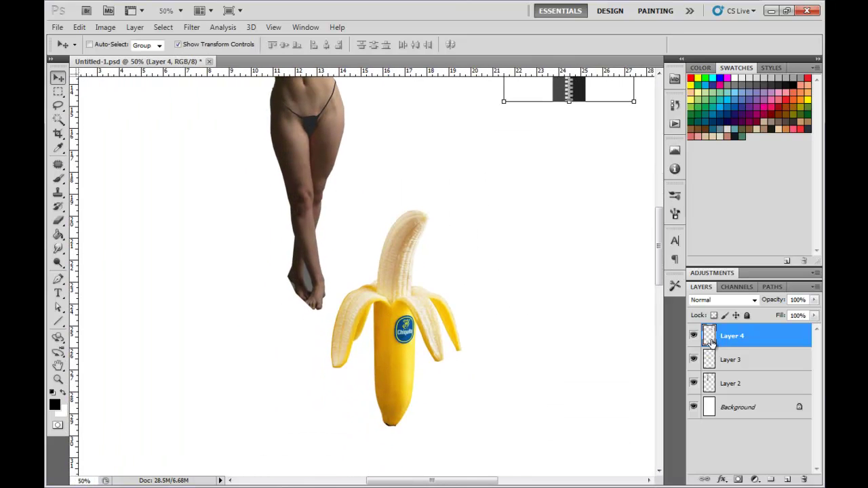
pyautogui.click(693, 383)
pyautogui.click(693, 383)
pyautogui.click(720, 386)
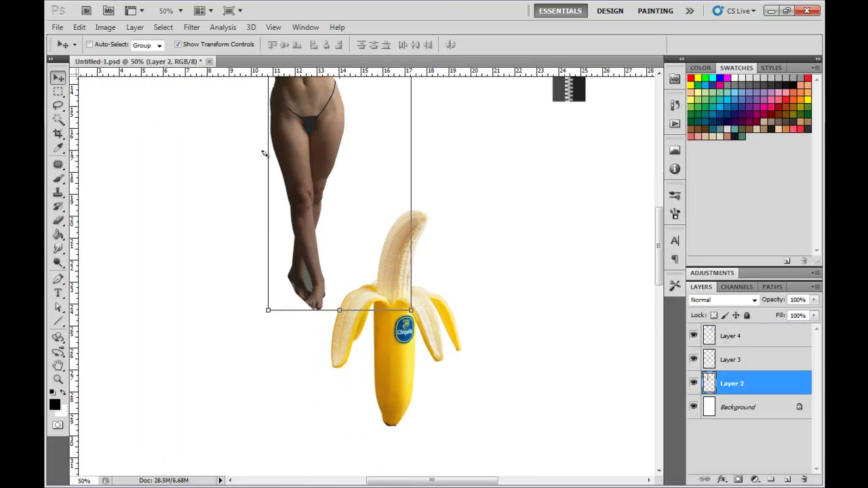
pyautogui.moveTo(299, 128); pyautogui.dragTo(387, 287)
pyautogui.hotkey('ctrl', '-')
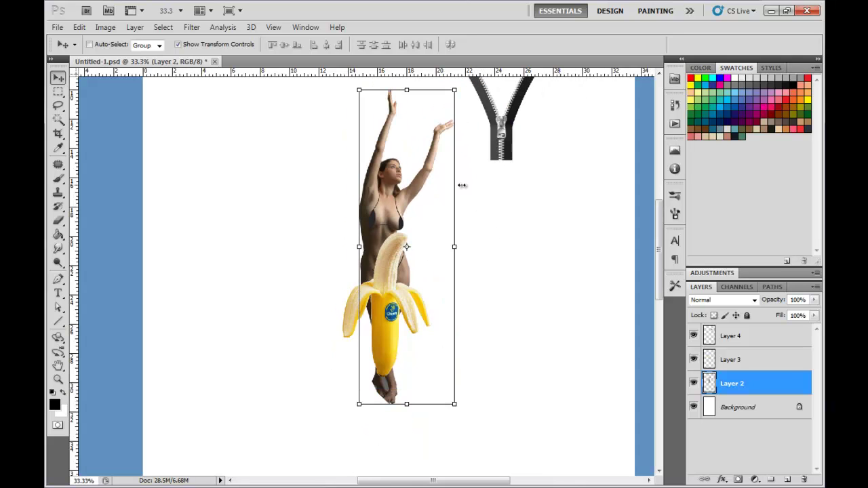
pyautogui.moveTo(454, 90); pyautogui.dragTo(397, 238)
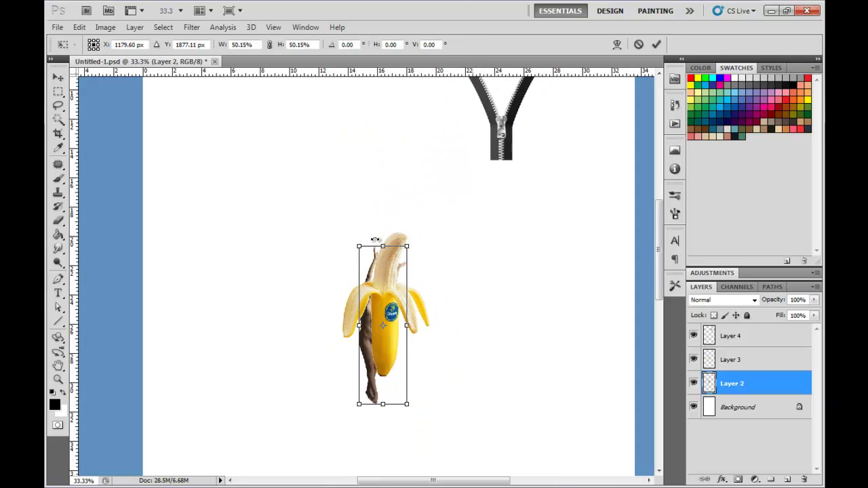
pyautogui.moveTo(392, 318); pyautogui.dragTo(425, 207)
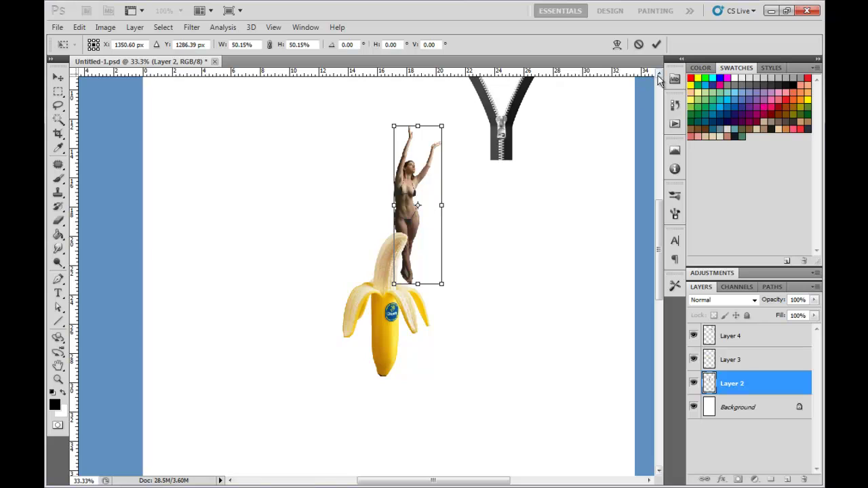
pyautogui.click(656, 44)
# - Move Layer 2 above Layer 3, enlarge the woman to about 111%, and position her over the banana
pyautogui.moveTo(729, 384); pyautogui.dragTo(715, 359)
pyautogui.moveTo(406, 195); pyautogui.dragTo(385, 254)
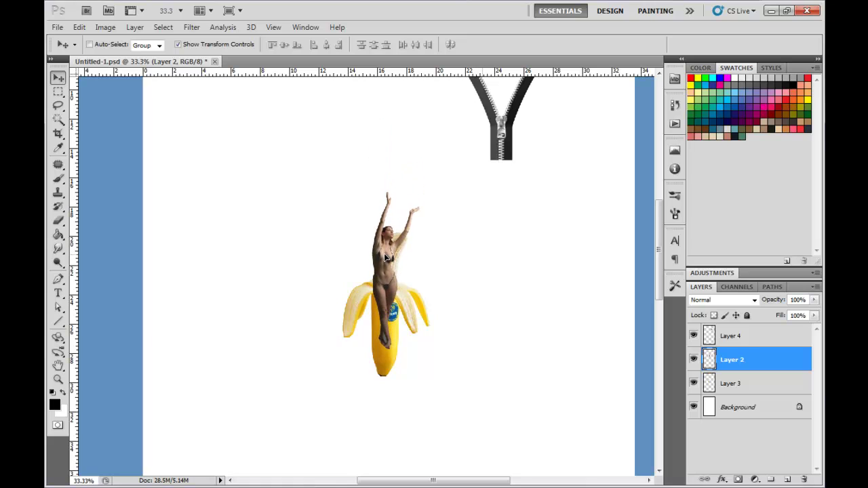
pyautogui.hotkey('ctrl', 't')
pyautogui.moveTo(422, 192); pyautogui.dragTo(424, 175)
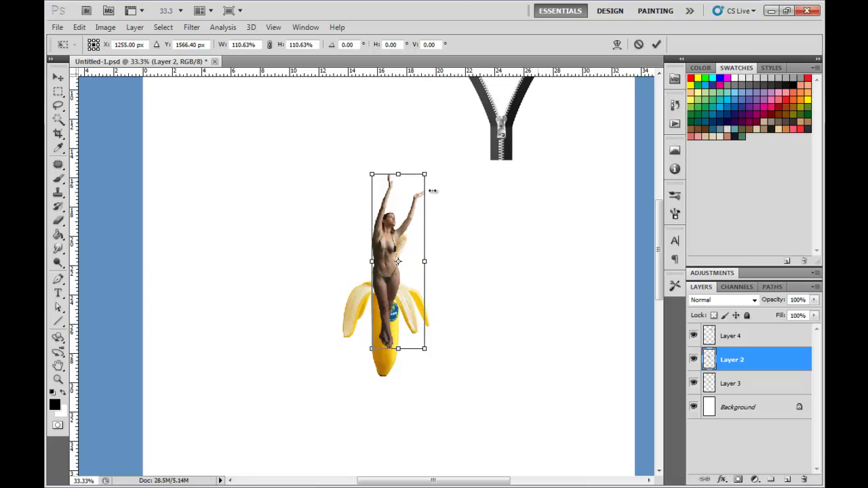
pyautogui.moveTo(404, 208)
pyautogui.mouseDown()
pyautogui.moveTo(405, 226)
pyautogui.moveTo(424, 236)
pyautogui.moveTo(403, 223)
pyautogui.mouseUp()
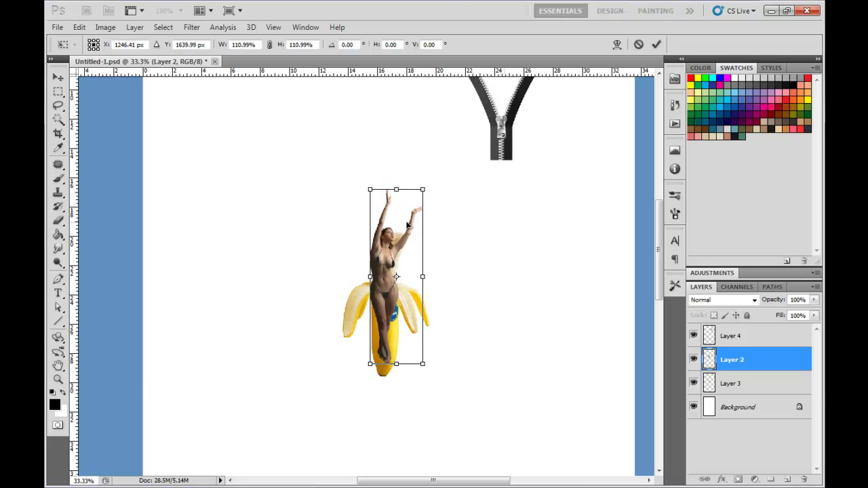
pyautogui.press('Return')
# - Set Layer 2's opacity to 60% and align the woman's body with the banana's stalk and peel
pyautogui.click(814, 300)
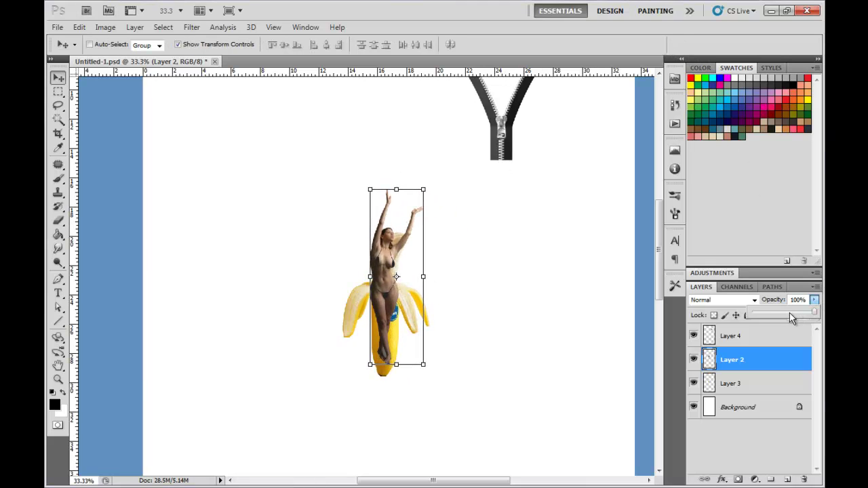
pyautogui.moveTo(819, 314); pyautogui.dragTo(789, 316)
pyautogui.hotkey('ctrl', '+')
pyautogui.hotkey('ctrl', '+')
pyautogui.moveTo(502, 258); pyautogui.dragTo(498, 217)
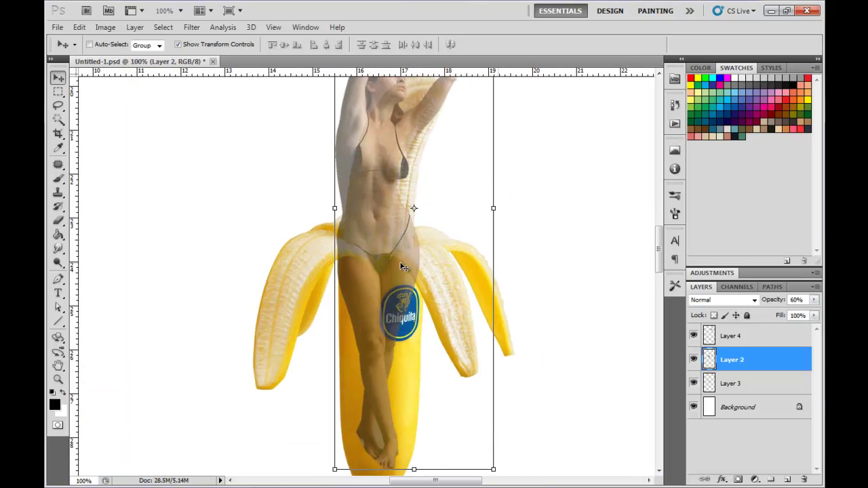
pyautogui.moveTo(407, 205); pyautogui.dragTo(385, 187)
pyautogui.hotkey('ctrl', 't')
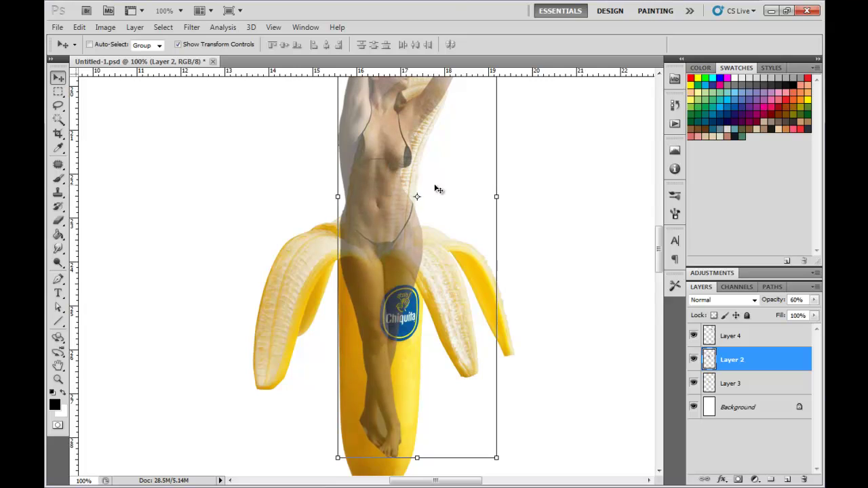
# - Compare the woman's overlay on the banana at 100% and 60% opacity
pyautogui.click(814, 300)
pyautogui.moveTo(788, 312); pyautogui.dragTo(814, 312)
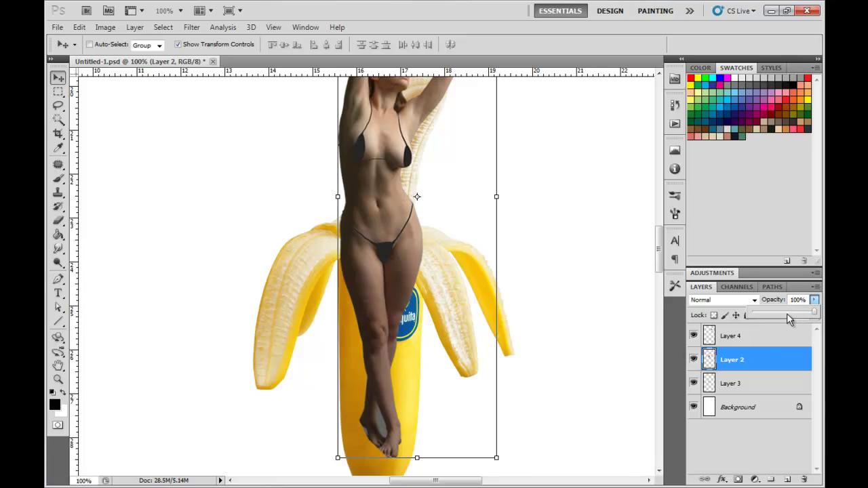
pyautogui.moveTo(787, 313); pyautogui.dragTo(789, 311)
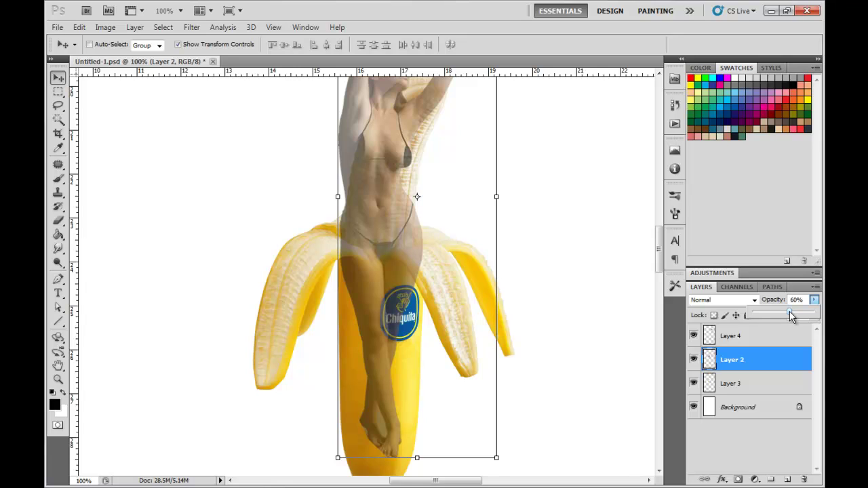
# - Hide the woman on Layer 2 and make the banana's Layer 3 active
pyautogui.click(694, 359)
pyautogui.click(732, 384)
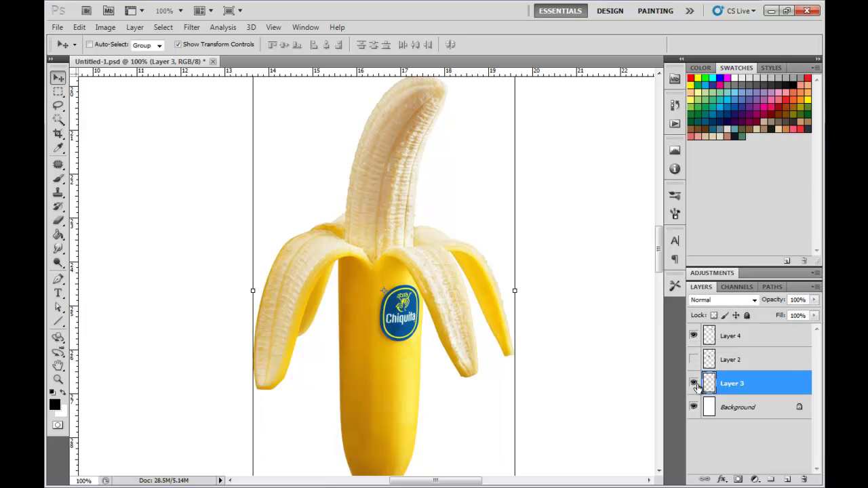
pyautogui.click(693, 383)
pyautogui.click(693, 383)
# - Trace a closed Pen path around the lower part of the peeled banana flesh, following the inner peel edges
pyautogui.click(58, 279)
pyautogui.hotkey('ctrl', '+')
pyautogui.moveTo(421, 271); pyautogui.dragTo(393, 350)
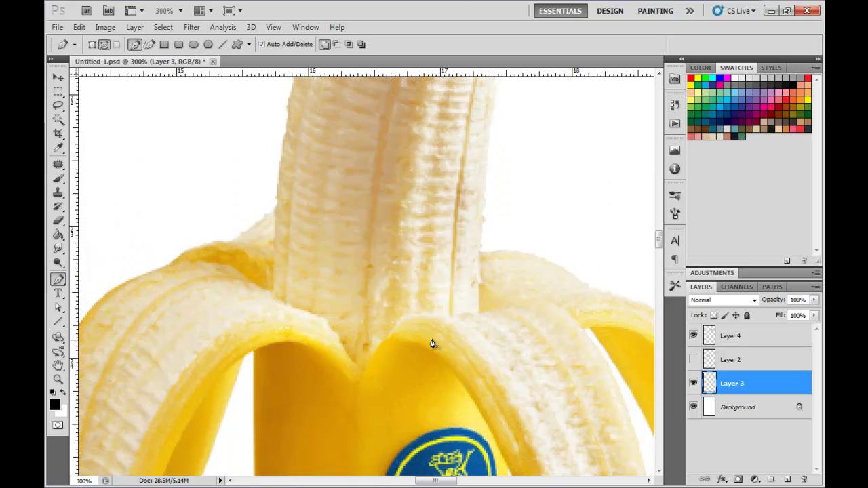
pyautogui.click(481, 312)
pyautogui.click(441, 316)
pyautogui.click(408, 316)
pyautogui.click(391, 329)
pyautogui.click(374, 351)
pyautogui.click(281, 303)
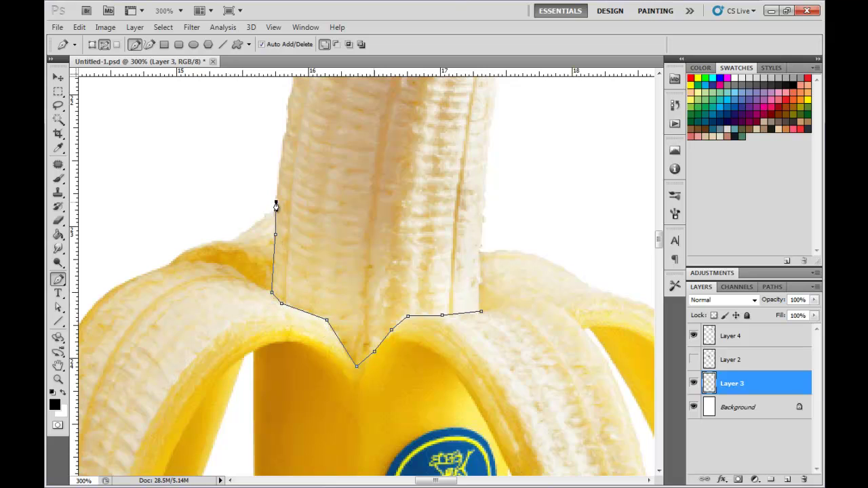
pyautogui.click(281, 159)
pyautogui.click(486, 181)
pyautogui.click(481, 244)
pyautogui.click(480, 283)
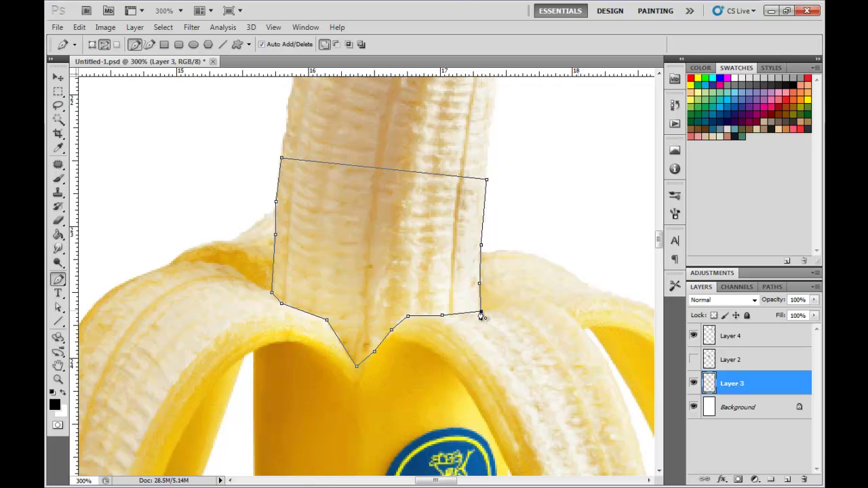
pyautogui.click(481, 315)
pyautogui.click(79, 27)
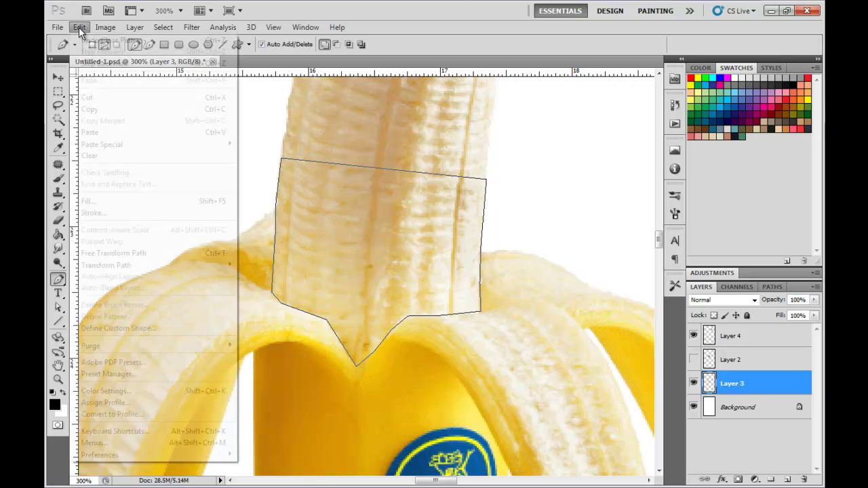
pyautogui.click(95, 97)
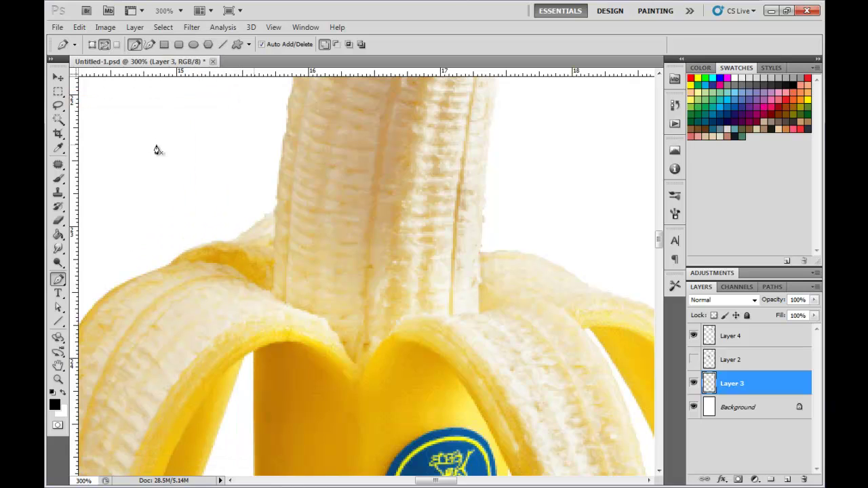
pyautogui.click(79, 27)
pyautogui.click(85, 38)
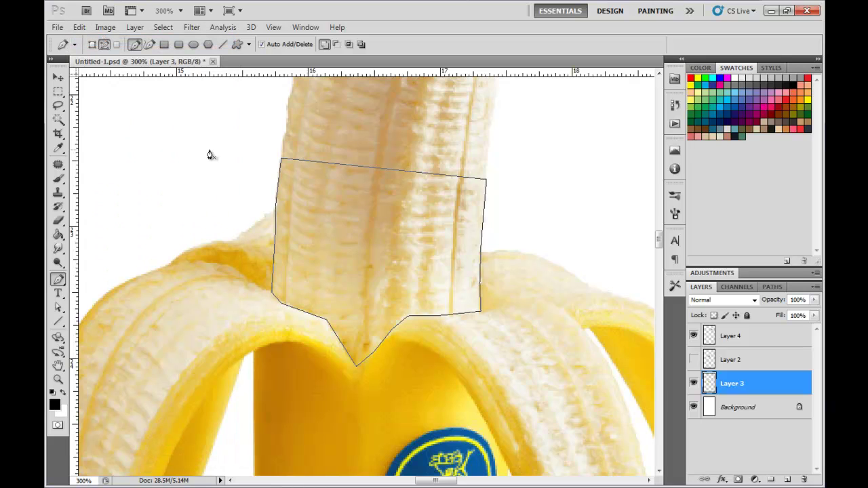
# - Convert the path to a selection with a 1-pixel feather and cut that part of the banana flesh from Layer 3
pyautogui.rightClick(278, 169)
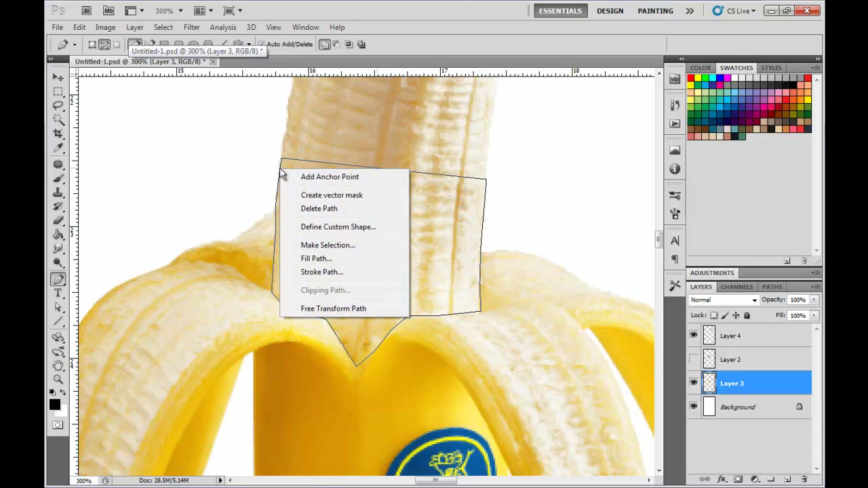
pyautogui.click(326, 246)
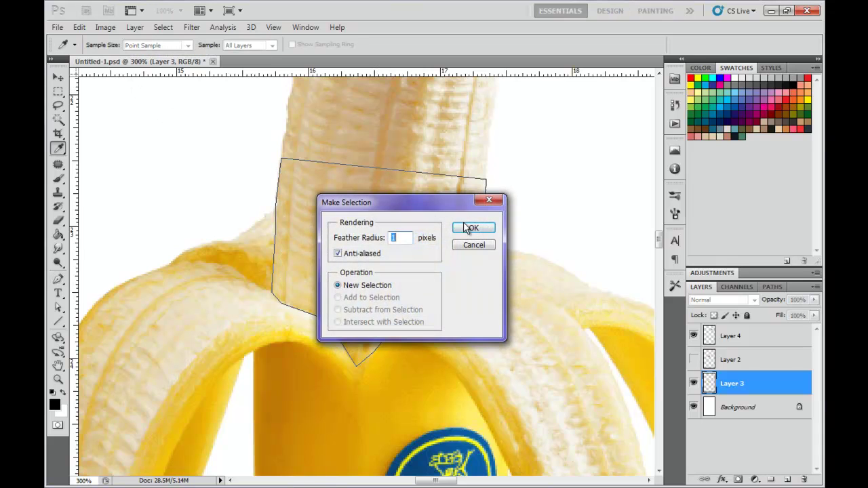
pyautogui.click(473, 228)
pyautogui.click(79, 27)
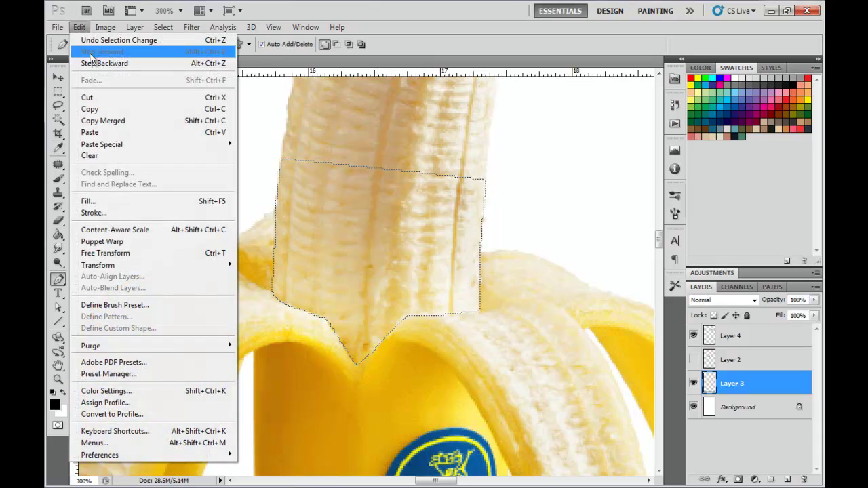
pyautogui.click(106, 98)
# - Lasso the remaining upper piece of banana flesh and cut it from Layer 3
pyautogui.hotkey('ctrl', '-')
pyautogui.hotkey('ctrl', '-')
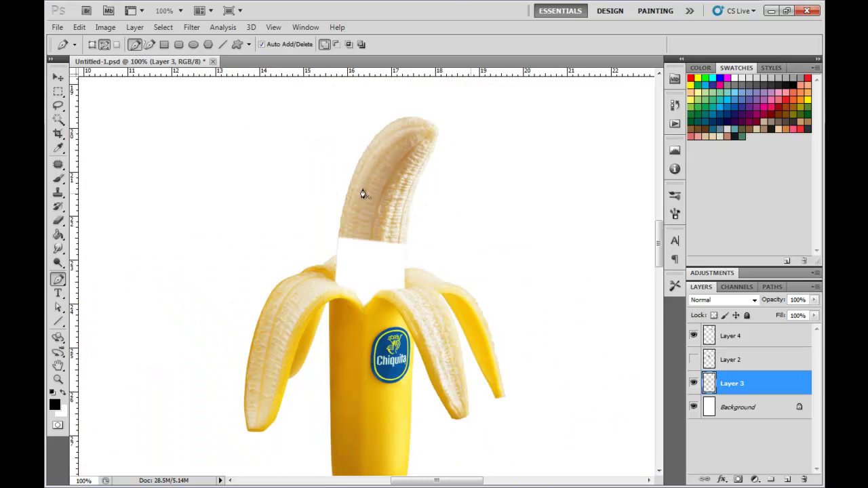
pyautogui.click(57, 105)
pyautogui.moveTo(349, 101)
pyautogui.mouseDown()
pyautogui.moveTo(324, 219)
pyautogui.moveTo(337, 241)
pyautogui.moveTo(375, 251)
pyautogui.moveTo(455, 207)
pyautogui.moveTo(478, 110)
pyautogui.moveTo(352, 101)
pyautogui.mouseUp()
pyautogui.click(79, 27)
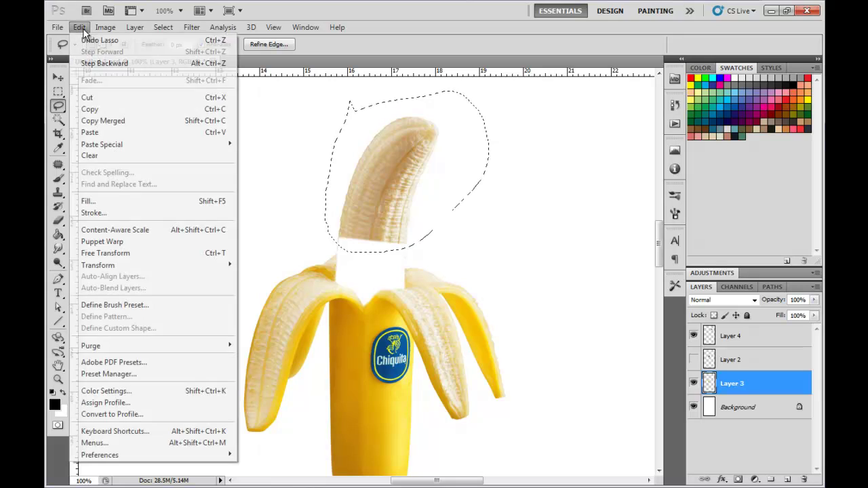
pyautogui.click(90, 98)
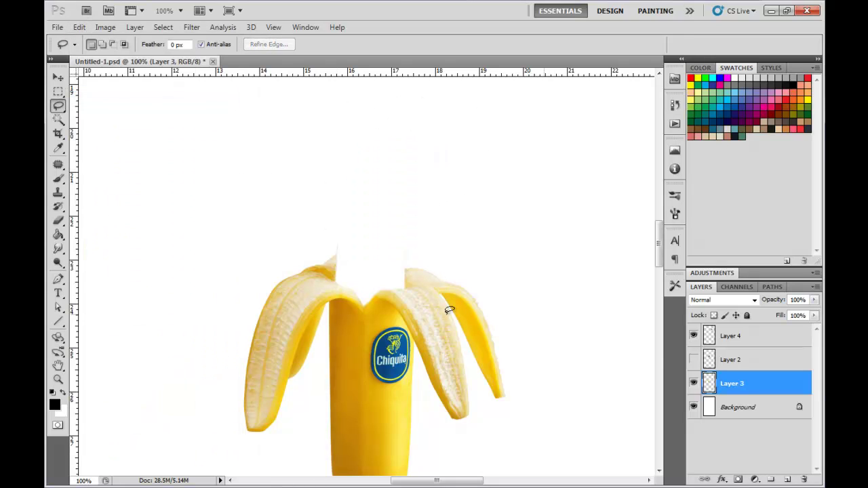
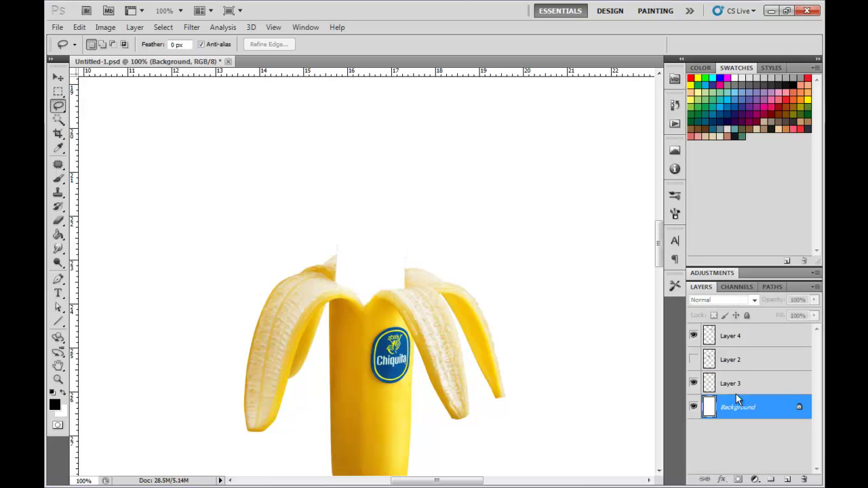
# - Fill the Background layer with a teal swatch colour using the Paint Bucket tool
pyautogui.click(734, 131)
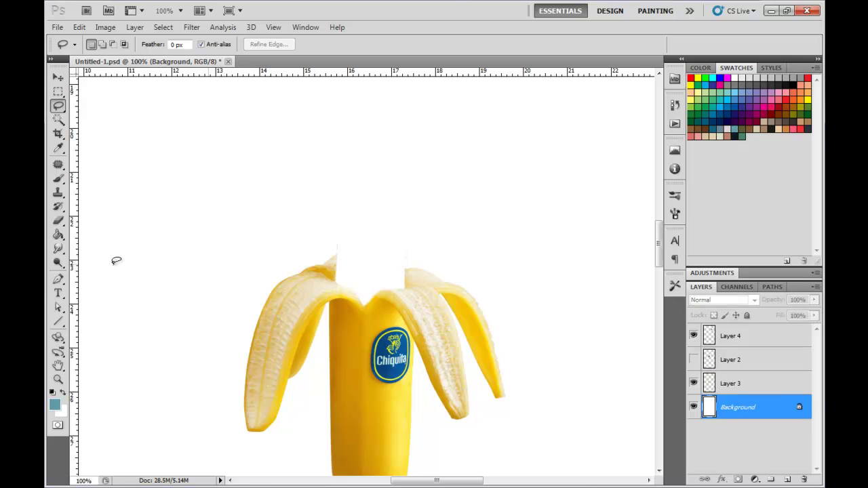
pyautogui.click(58, 235)
pyautogui.click(193, 300)
# - Erase the leftover flecks above the opened peel on Layer 3 with the Eraser tool
pyautogui.scroll(-5, 378, 271)
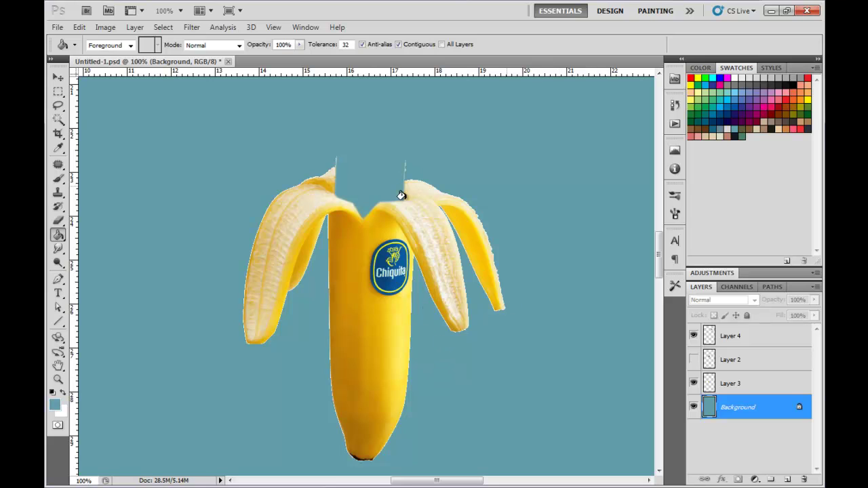
pyautogui.click(58, 220)
pyautogui.click(347, 146)
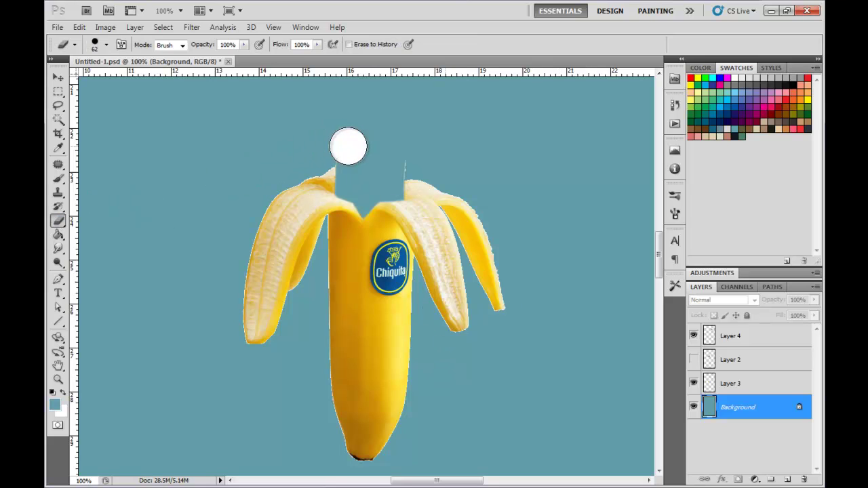
pyautogui.hotkey('ctrl', 'z')
pyautogui.click(719, 384)
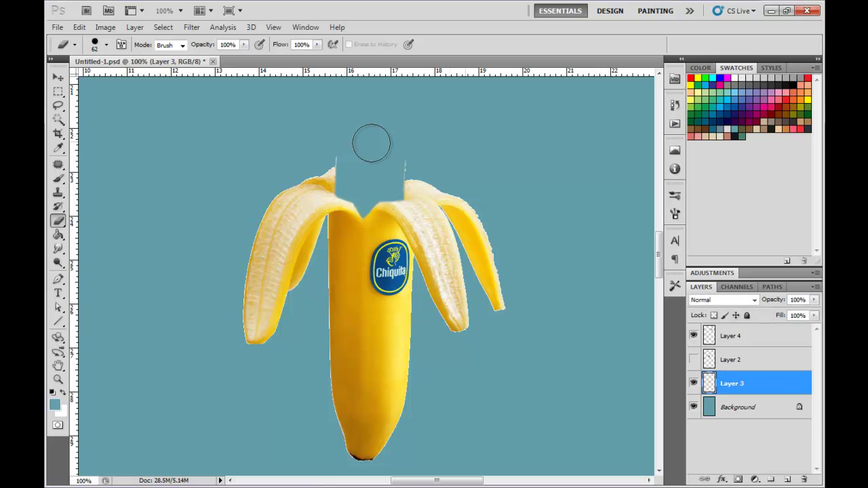
pyautogui.moveTo(343, 149)
pyautogui.mouseDown()
pyautogui.moveTo(384, 146)
pyautogui.moveTo(419, 169)
pyautogui.mouseUp()
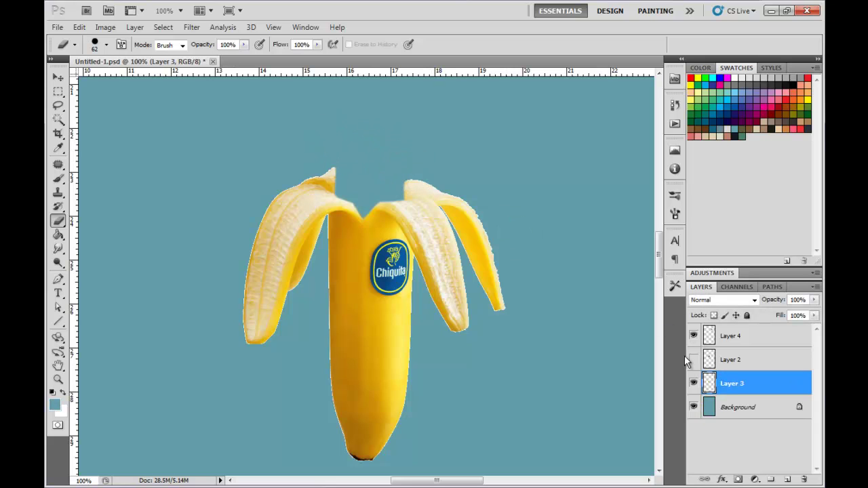
# - Load the banana outline from Layer 3 as a selection and contract it
pyautogui.keyDown('ctrl'); pyautogui.click(709, 387); pyautogui.keyUp('ctrl')
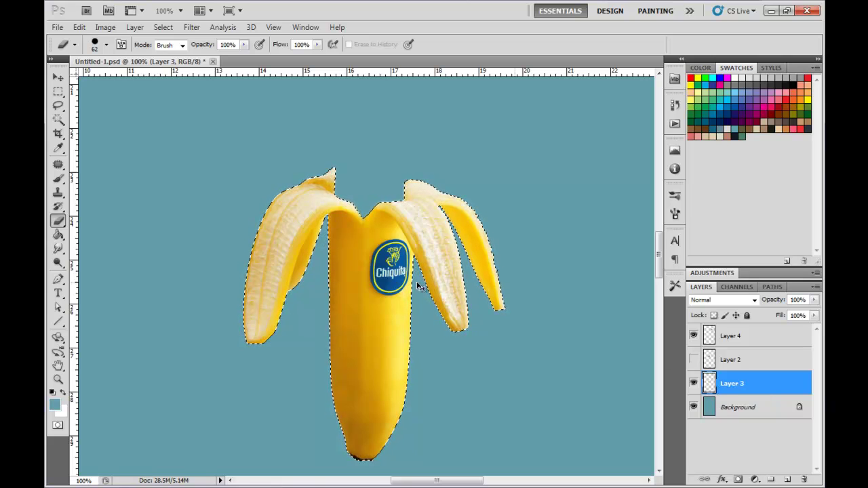
pyautogui.click(156, 27)
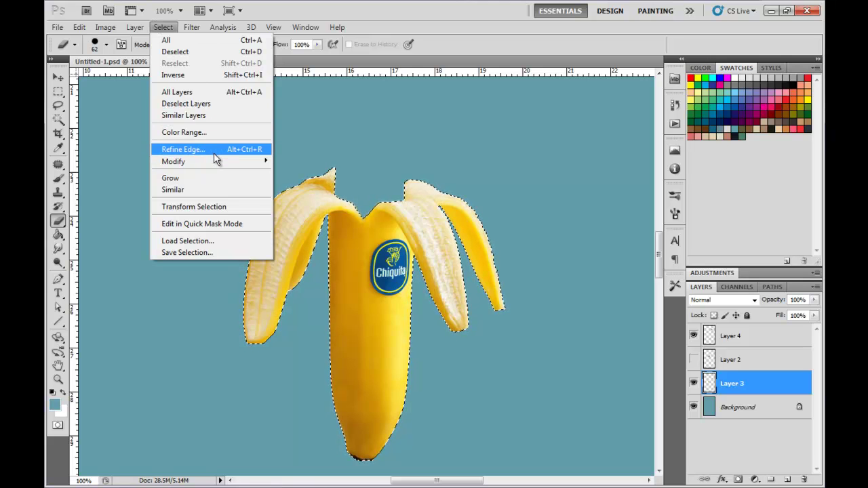
pyautogui.moveTo(221, 161)
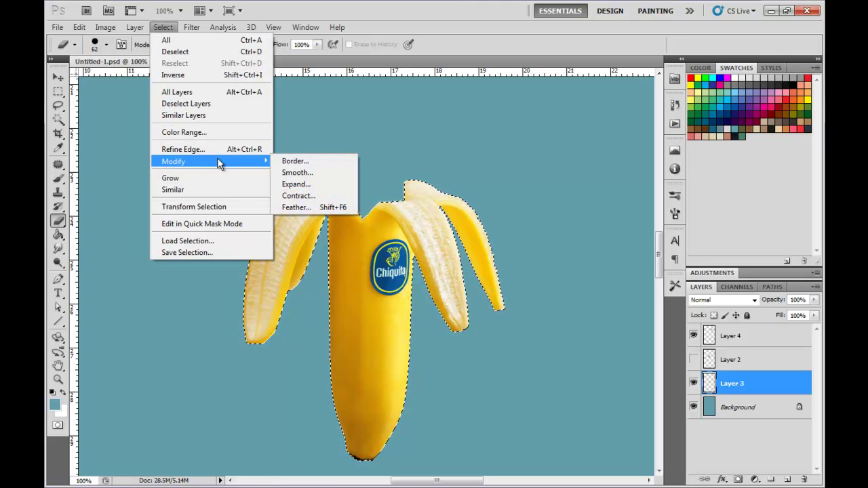
pyautogui.click(300, 195)
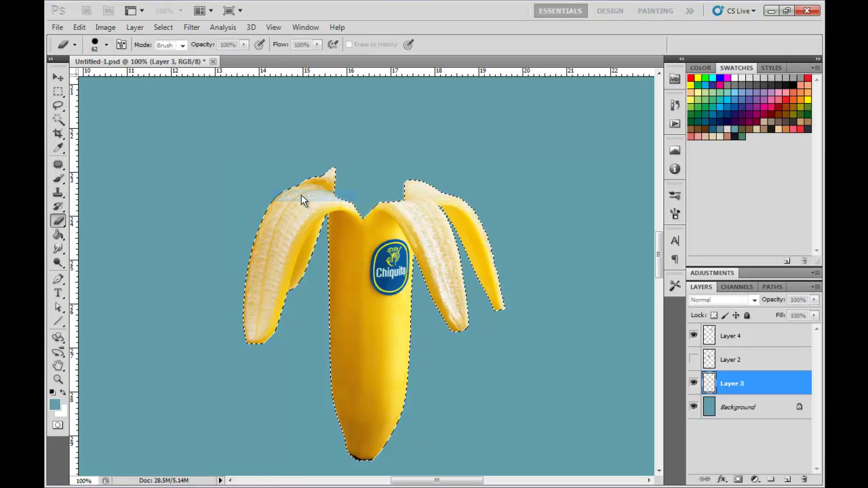
pyautogui.click(493, 167)
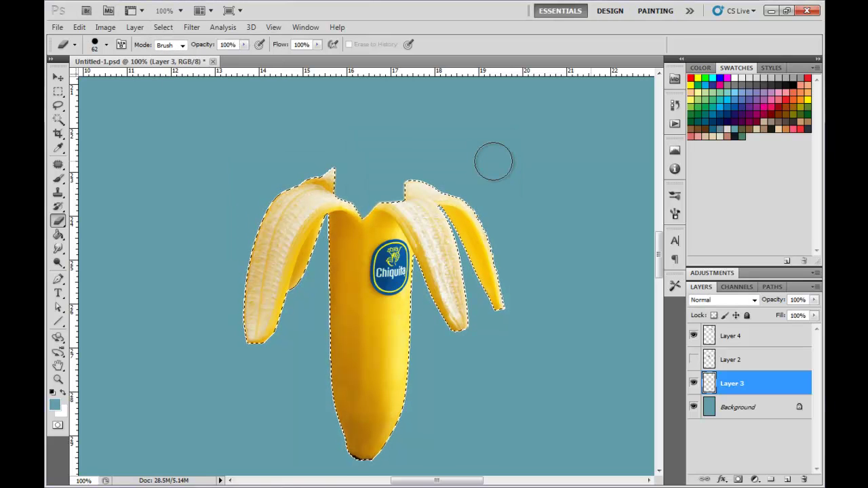
# - Invert the contracted selection and cut the light fringe around the banana from Layer 3
pyautogui.click(163, 29)
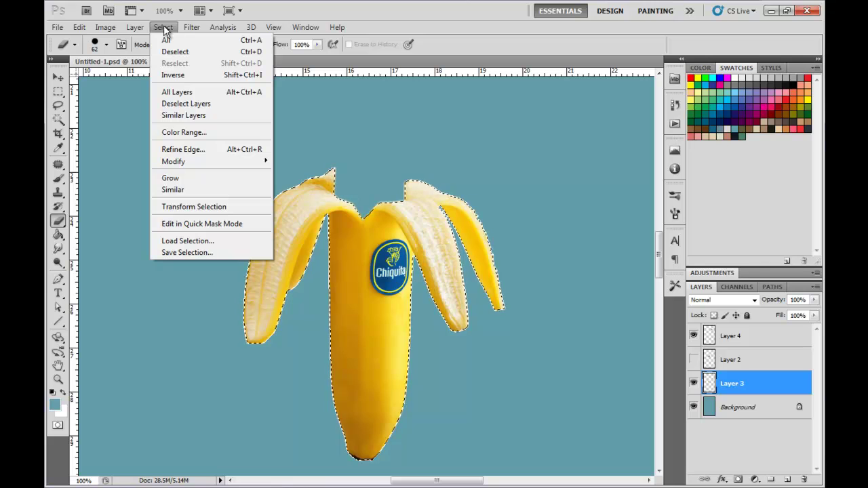
pyautogui.click(175, 75)
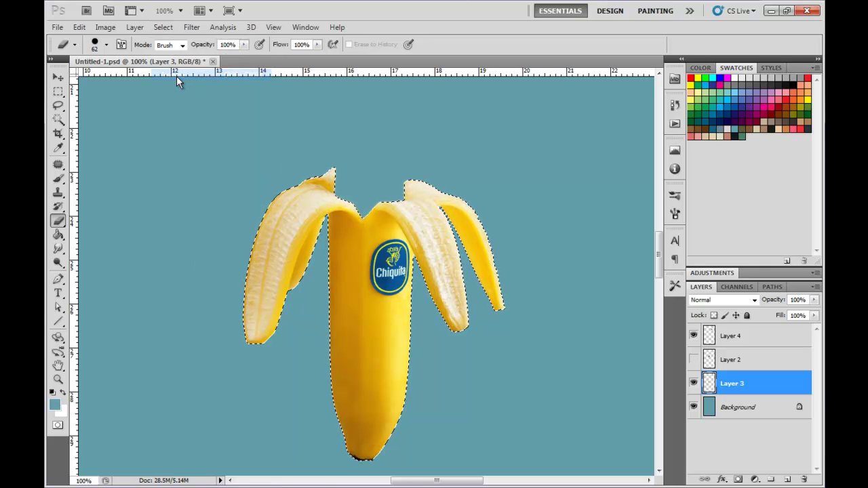
pyautogui.click(79, 28)
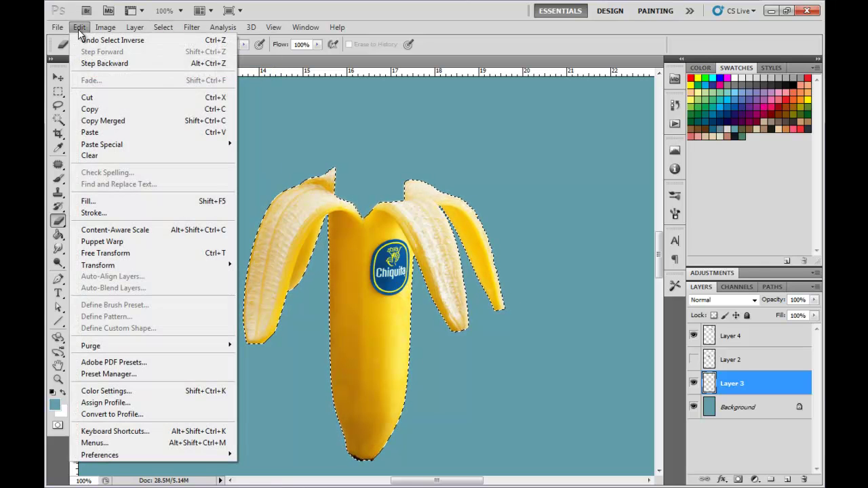
pyautogui.click(95, 97)
pyautogui.hotkey('ctrl', 'd')
# - Restore the banana selection and refine its edge with Smooth 7 and Feather 0.7 px
pyautogui.click(59, 91)
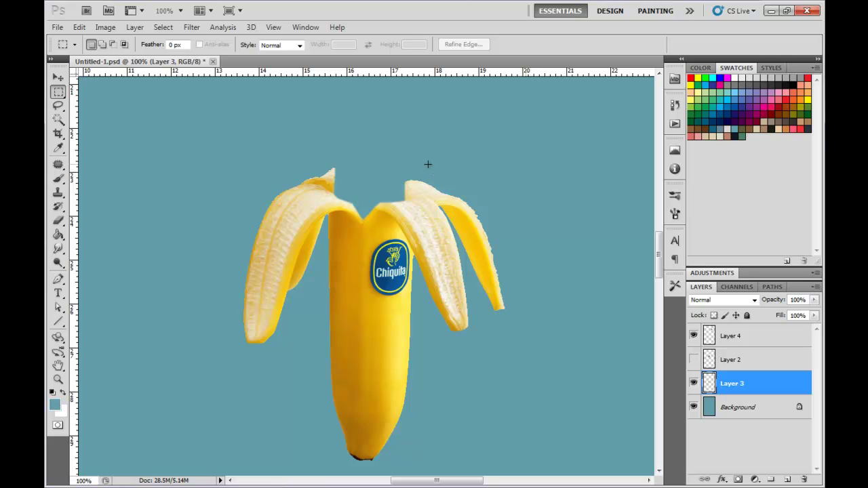
pyautogui.hotkey('ctrl', 'shift', 'd')
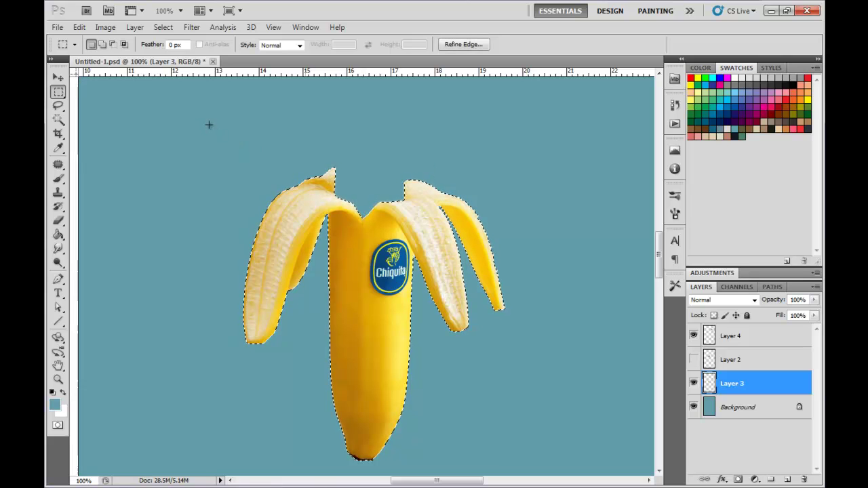
pyautogui.click(163, 27)
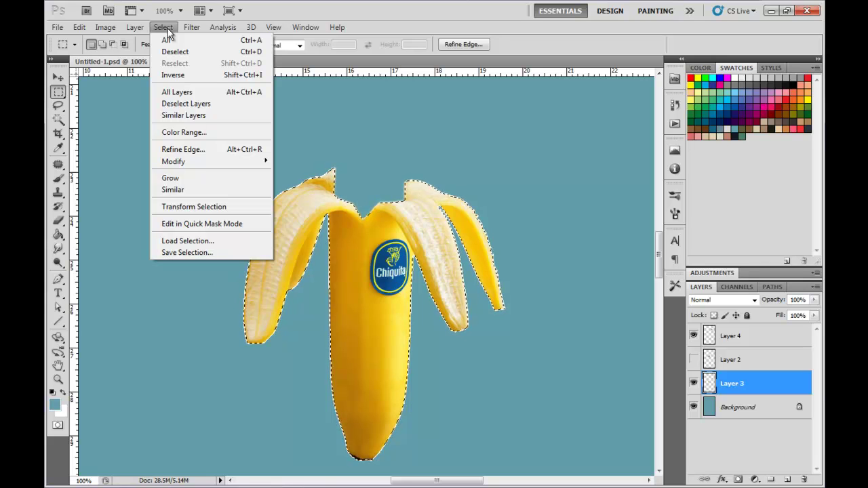
pyautogui.click(190, 152)
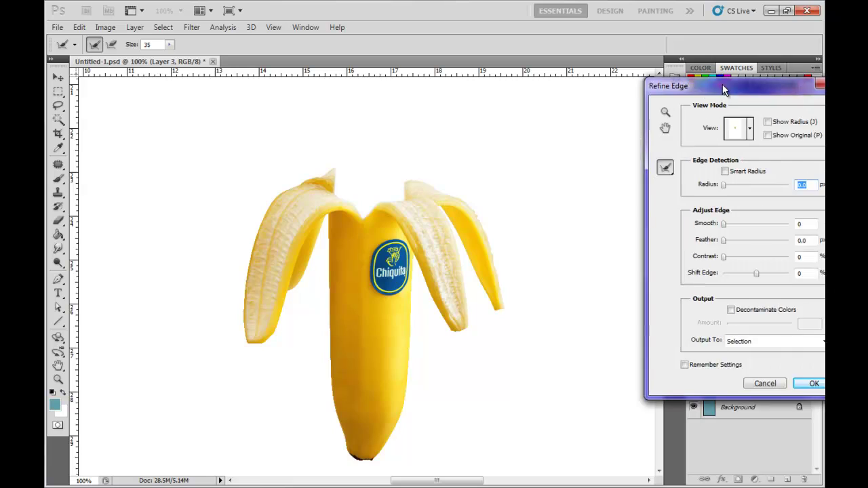
pyautogui.moveTo(722, 84); pyautogui.dragTo(233, 92)
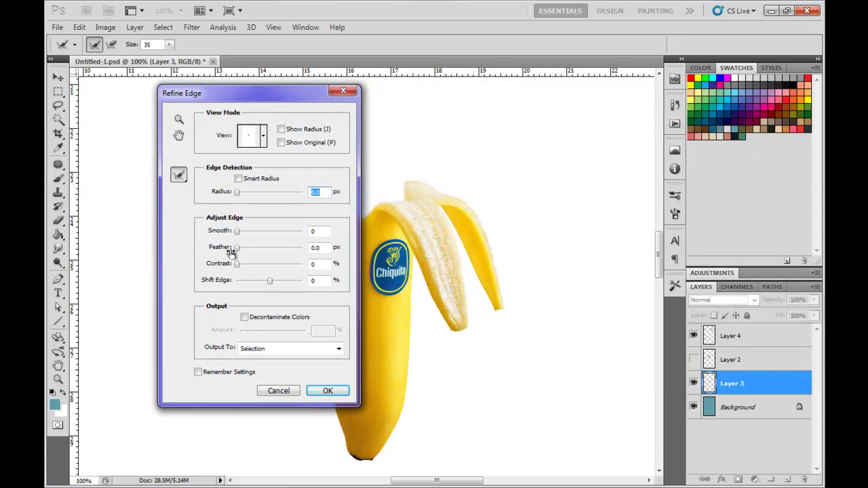
pyautogui.click(241, 231)
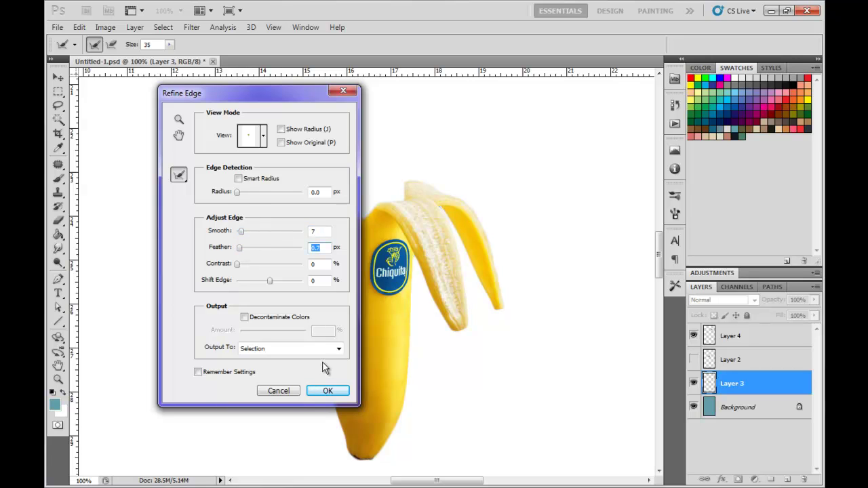
pyautogui.click(328, 392)
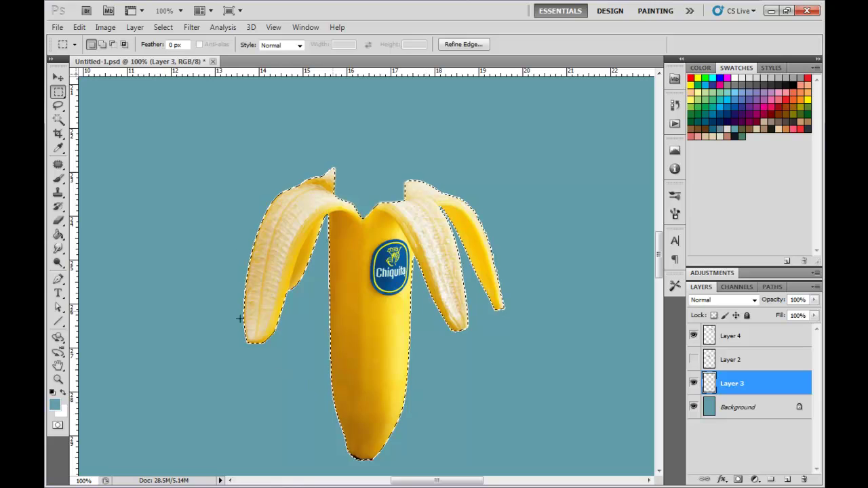
# - Invert the refined selection and cut the area outside the banana from Layer 3
pyautogui.click(163, 27)
pyautogui.click(182, 73)
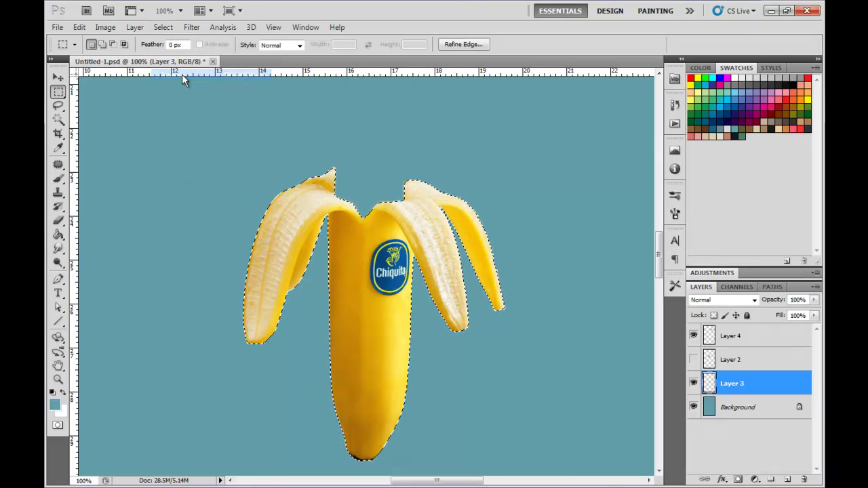
pyautogui.click(79, 27)
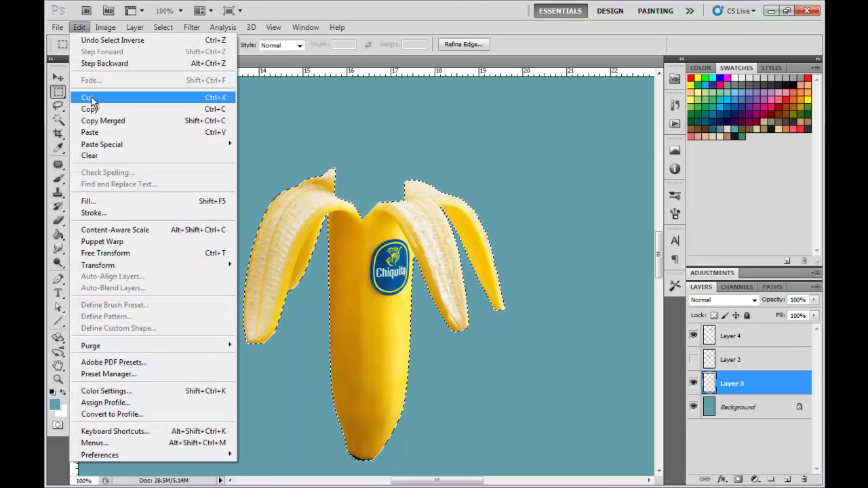
pyautogui.click(91, 94)
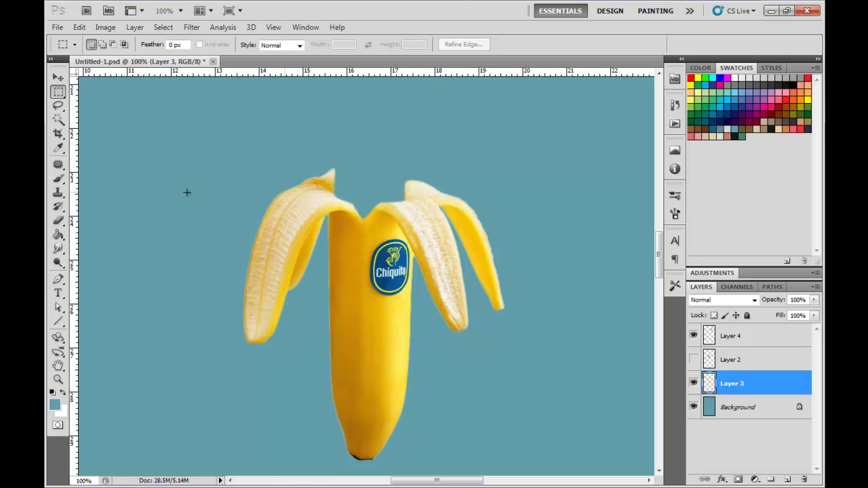
# - Bring back the inverted selection around the banana and contract it
pyautogui.hotkey('ctrl', 'shift', 'd')
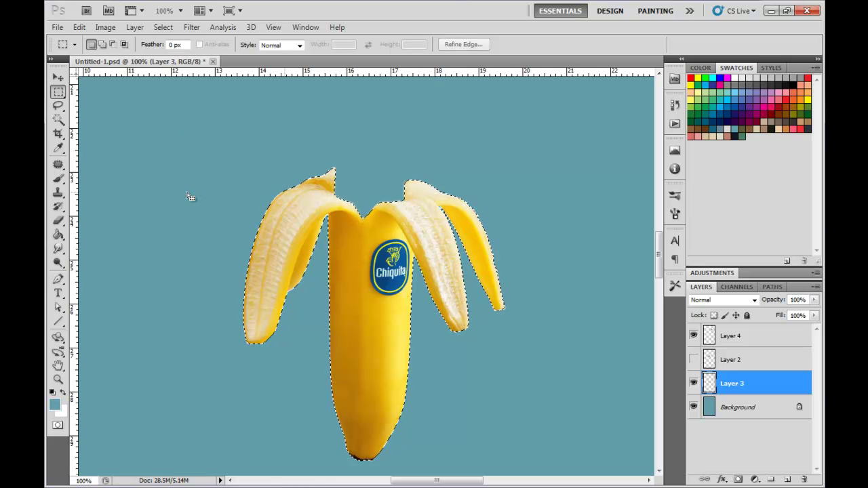
pyautogui.click(164, 30)
pyautogui.moveTo(200, 161)
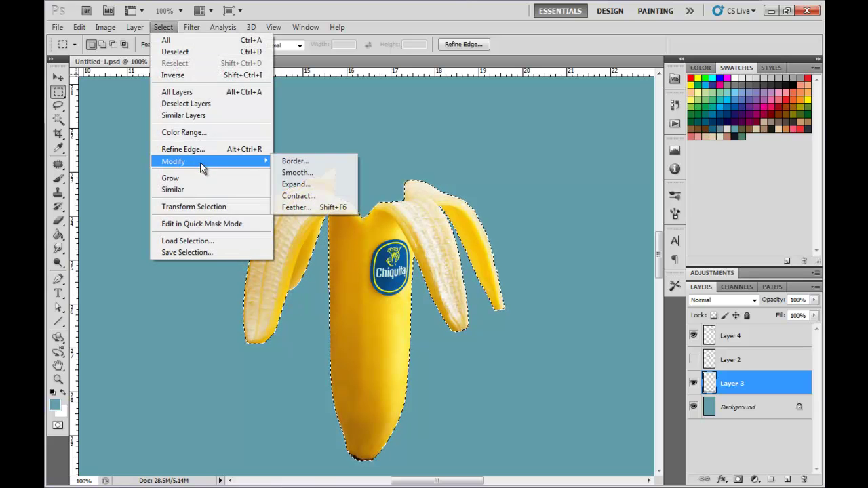
pyautogui.click(303, 195)
pyautogui.click(500, 161)
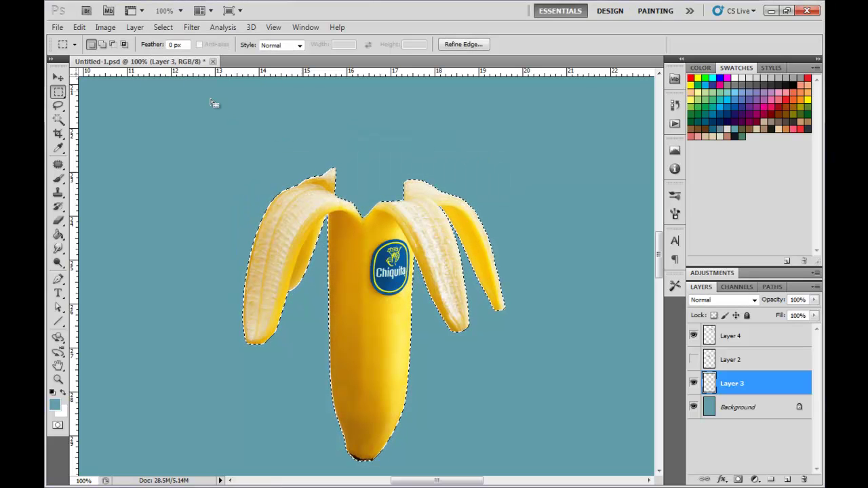
# - Try inverting the selection and cutting its contents from Layer 3, and undo the cut
pyautogui.click(163, 27)
pyautogui.click(177, 73)
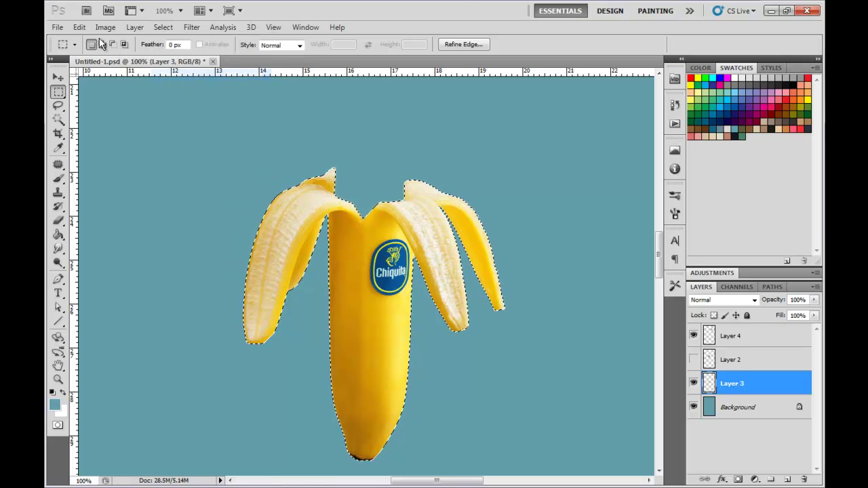
pyautogui.click(79, 27)
pyautogui.click(87, 97)
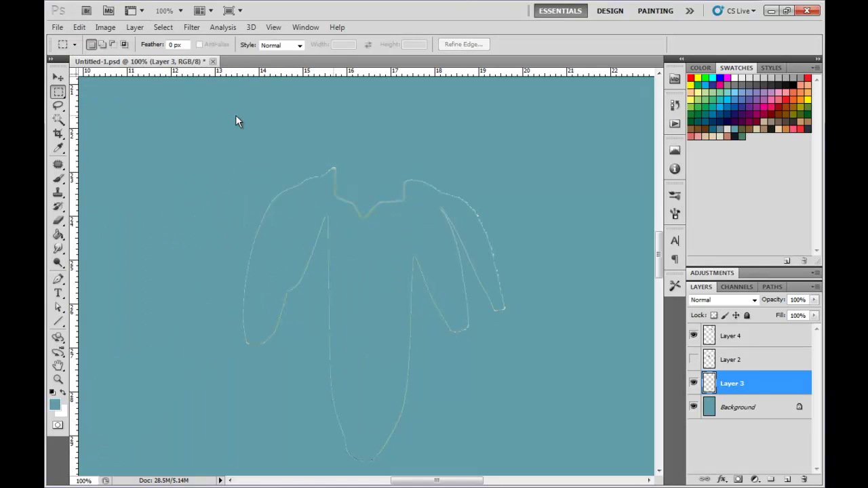
pyautogui.hotkey('ctrl', 'z')
# - Invert the selection back to the surroundings, cut the fringe from Layer 3, and inspect the banana's edges
pyautogui.click(162, 27)
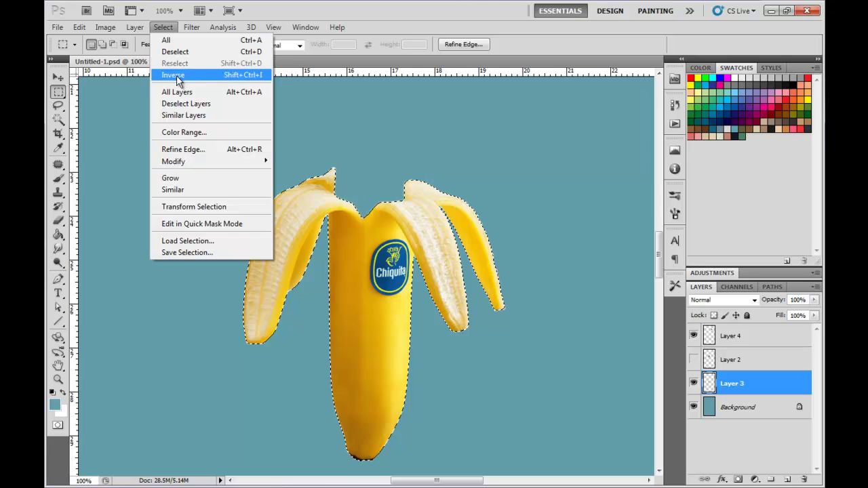
pyautogui.click(178, 71)
pyautogui.click(79, 27)
pyautogui.click(87, 97)
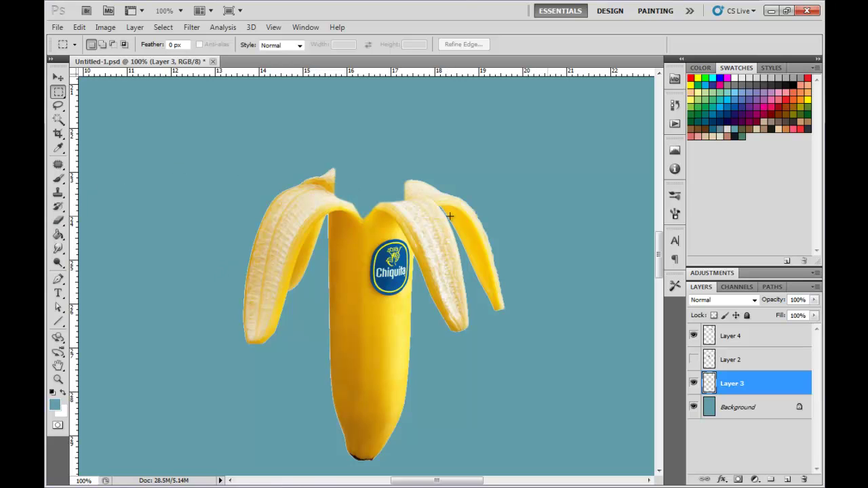
pyautogui.hotkey('ctrl', '+')
pyautogui.hotkey('ctrl', '+')
pyautogui.hotkey('ctrl', '-')
pyautogui.hotkey('ctrl', '-')
# - Reload the banana outline from Layer 3 as a selection and contract it by 1 pixel
pyautogui.keyDown('ctrl'); pyautogui.click(710, 384); pyautogui.keyUp('ctrl')
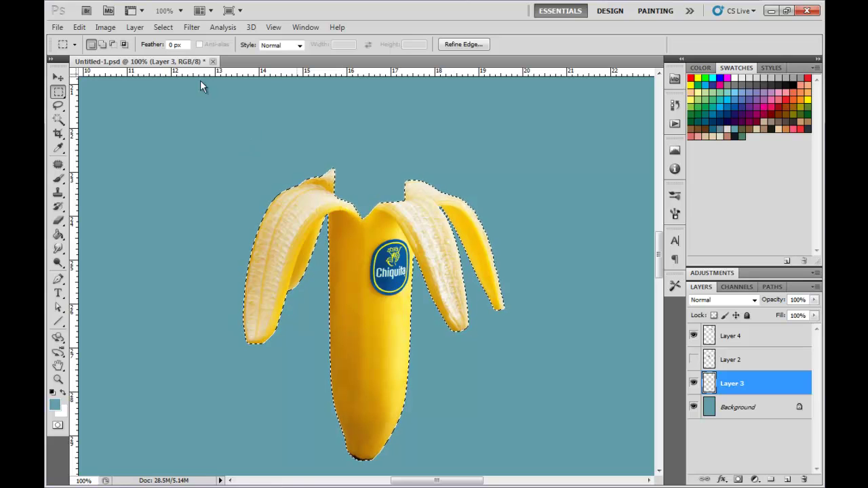
pyautogui.click(163, 27)
pyautogui.moveTo(195, 161)
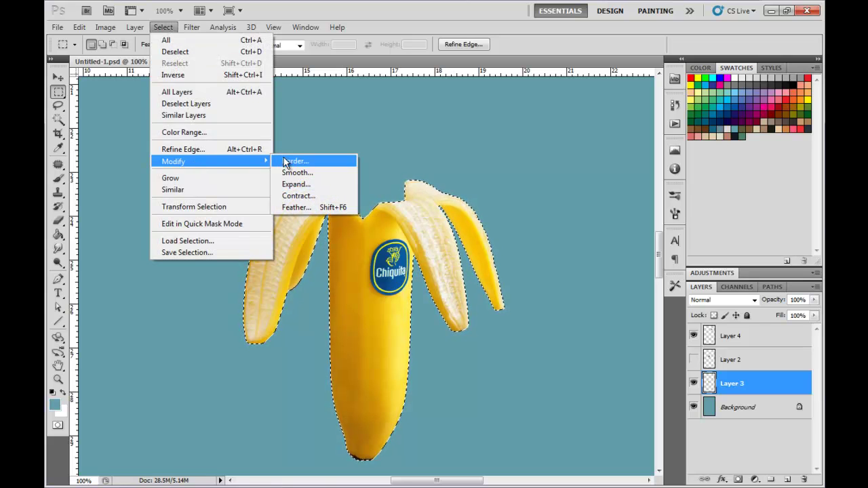
pyautogui.click(296, 195)
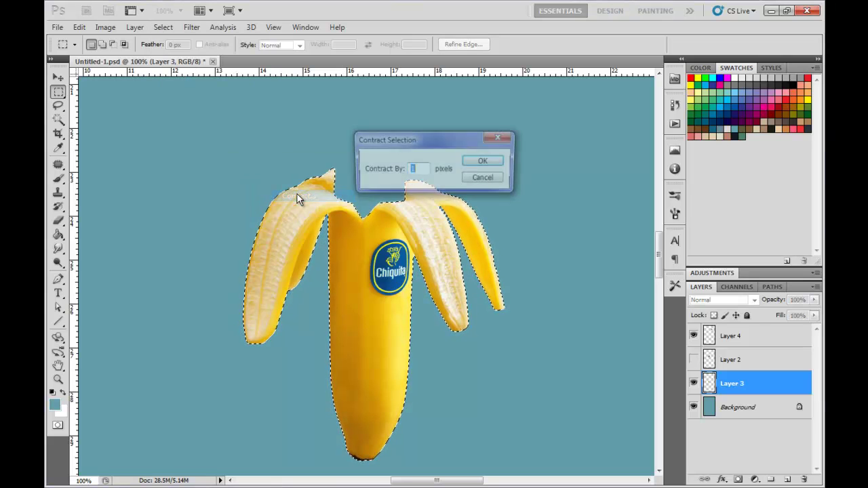
pyautogui.click(492, 163)
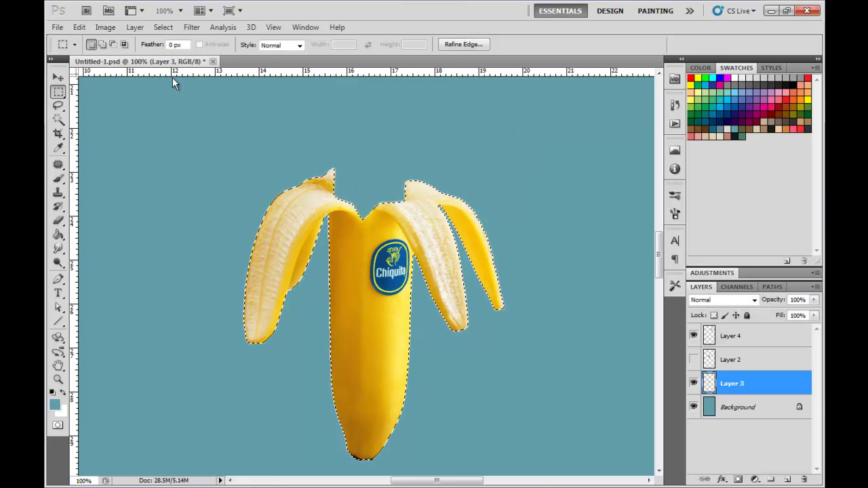
# - Invert the banana selection to its surroundings and contract it
pyautogui.click(136, 26)
pyautogui.moveTo(162, 27)
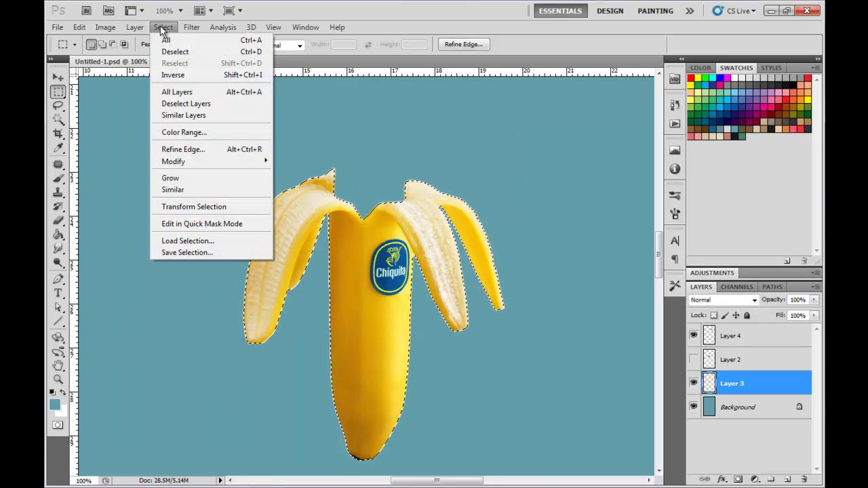
pyautogui.click(172, 77)
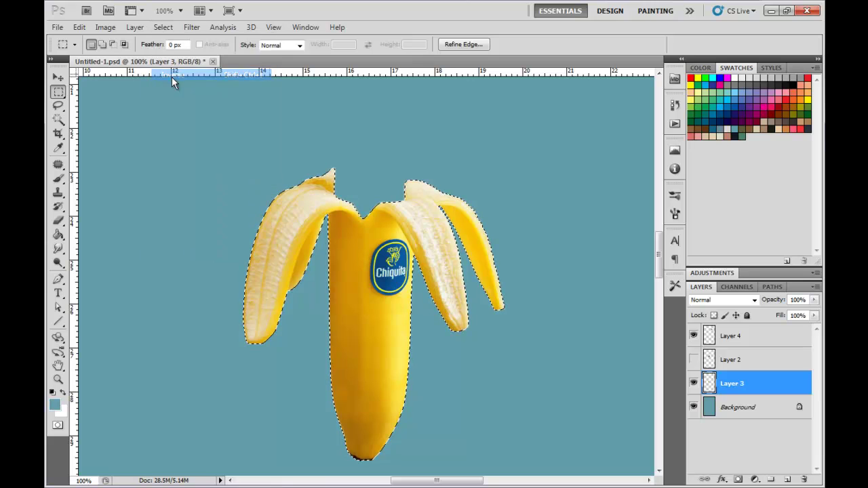
pyautogui.click(162, 28)
pyautogui.moveTo(201, 167)
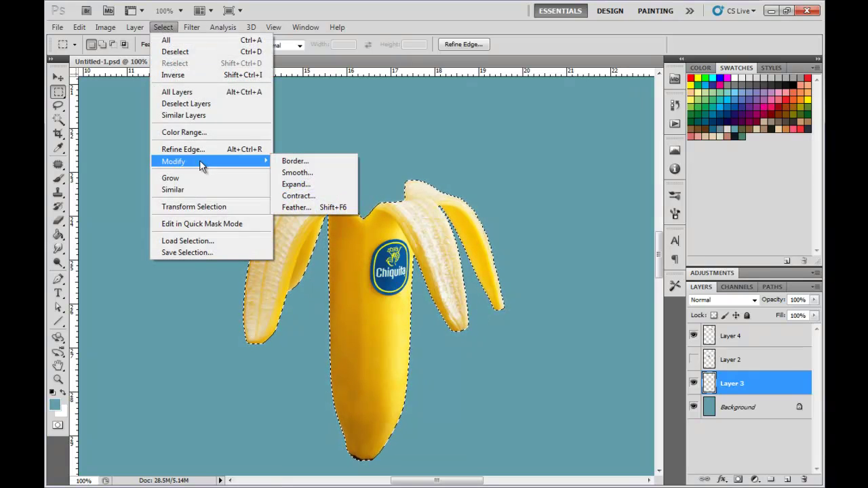
pyautogui.click(306, 194)
pyautogui.click(482, 163)
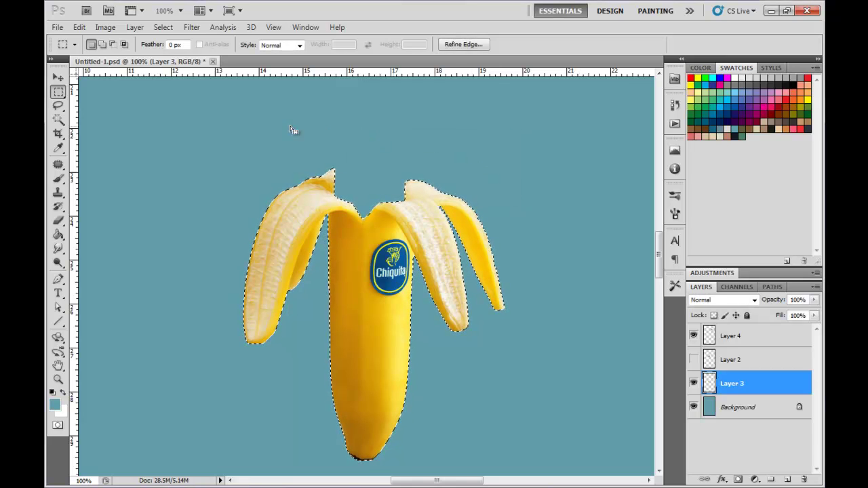
# - Refine the selection's edge with a feather of about 2.1 px and cut the selected fringe from Layer 3
pyautogui.click(160, 28)
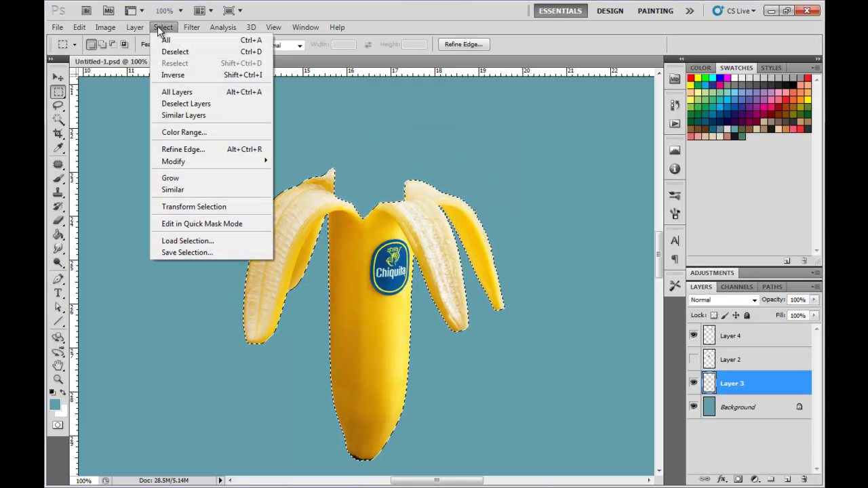
pyautogui.click(201, 149)
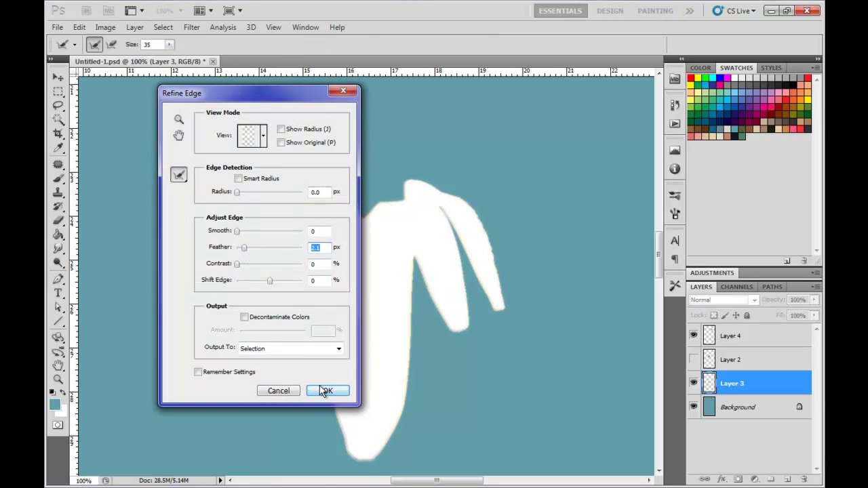
pyautogui.click(326, 390)
pyautogui.click(80, 28)
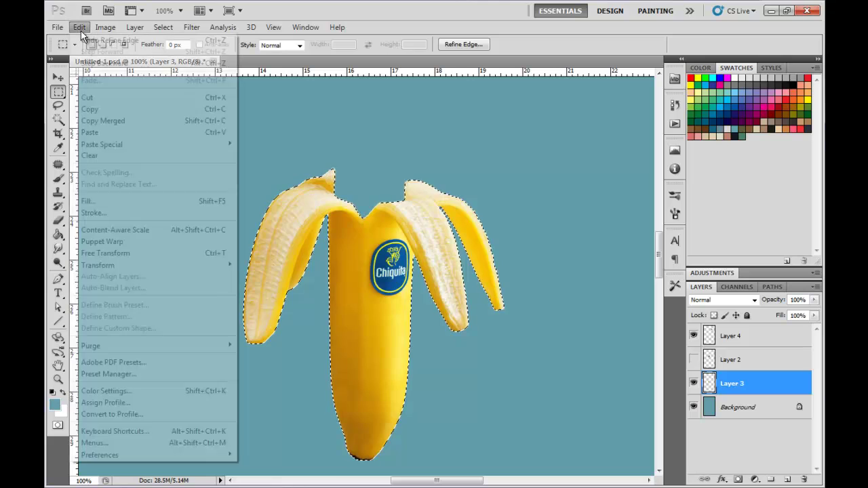
pyautogui.click(99, 98)
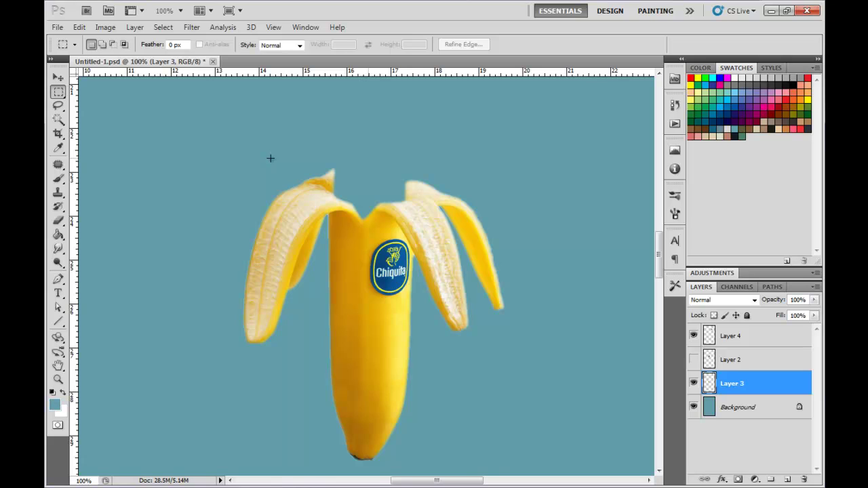
# - Show the woman's Layer 2 again and place it beneath Layer 3 at 100% opacity
pyautogui.hotkey('ctrl', '-')
pyautogui.click(693, 359)
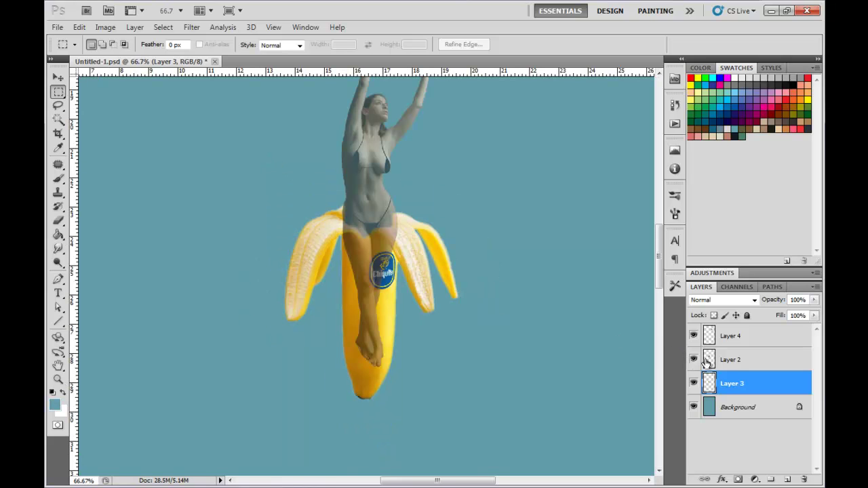
pyautogui.click(726, 360)
pyautogui.press('6')
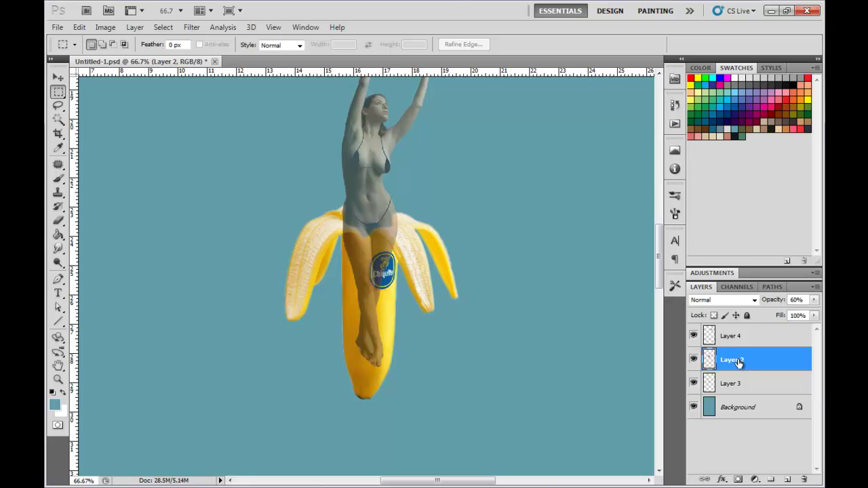
pyautogui.moveTo(740, 363); pyautogui.dragTo(738, 397)
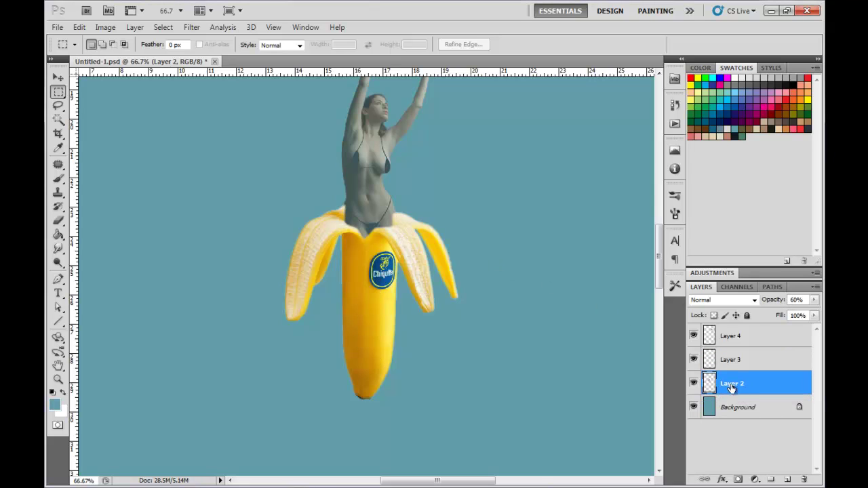
pyautogui.click(814, 300)
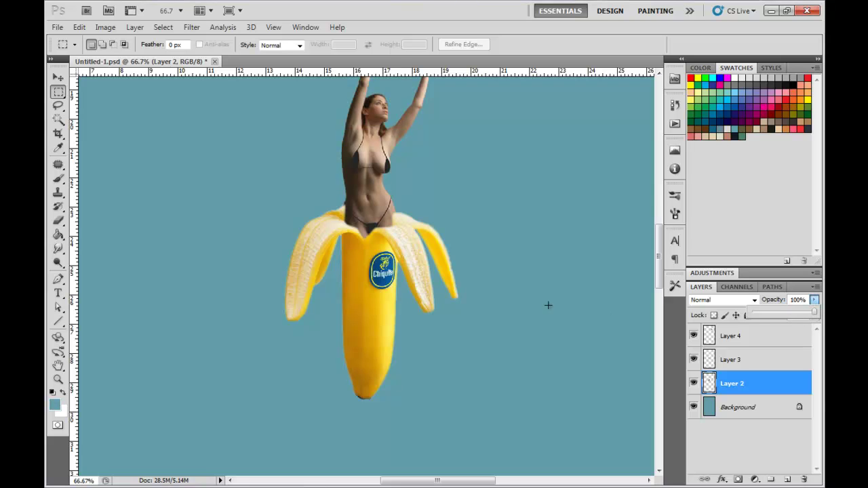
# - Shift the woman slightly to fit inside the peel opening and narrow her layer to 98.85% width
pyautogui.scroll(2, 424, 276)
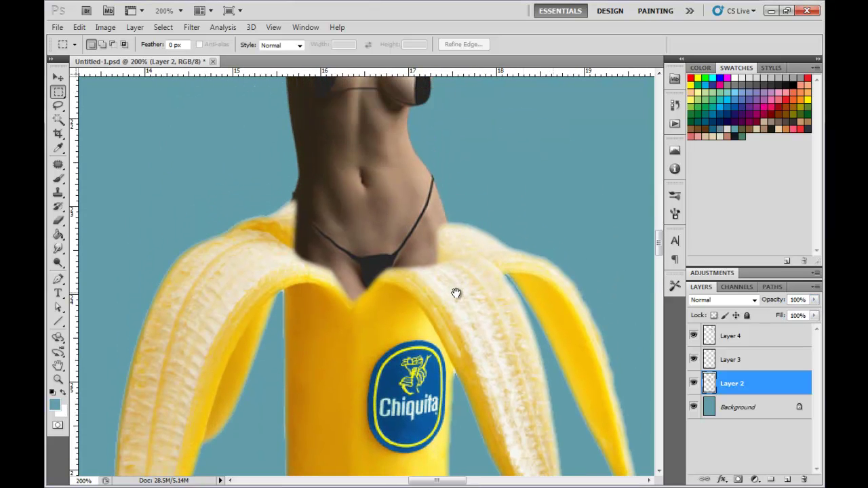
pyautogui.click(59, 77)
pyautogui.moveTo(371, 190)
pyautogui.mouseDown()
pyautogui.moveTo(399, 182)
pyautogui.moveTo(360, 175)
pyautogui.moveTo(354, 179)
pyautogui.moveTo(371, 185)
pyautogui.moveTo(350, 183)
pyautogui.moveTo(384, 181)
pyautogui.moveTo(357, 184)
pyautogui.moveTo(378, 195)
pyautogui.moveTo(365, 193)
pyautogui.mouseUp()
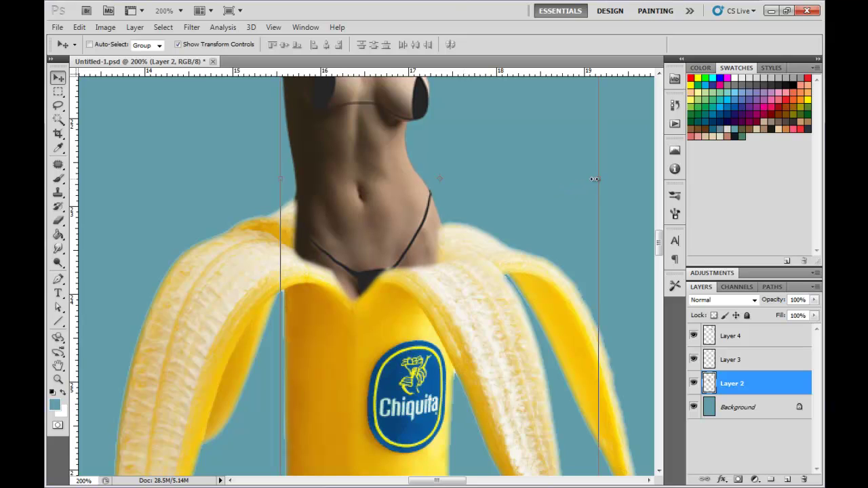
pyautogui.moveTo(594, 179); pyautogui.dragTo(594, 172)
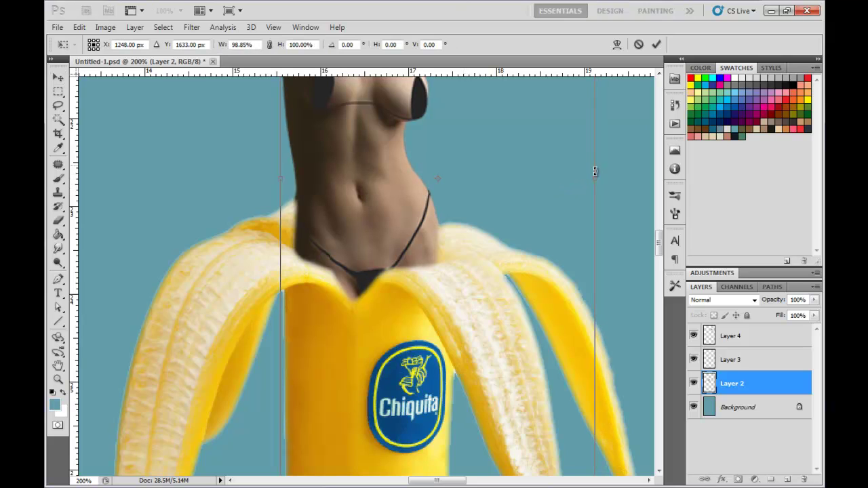
pyautogui.click(656, 44)
pyautogui.hotkey('ctrl', '-')
pyautogui.hotkey('ctrl', '-')
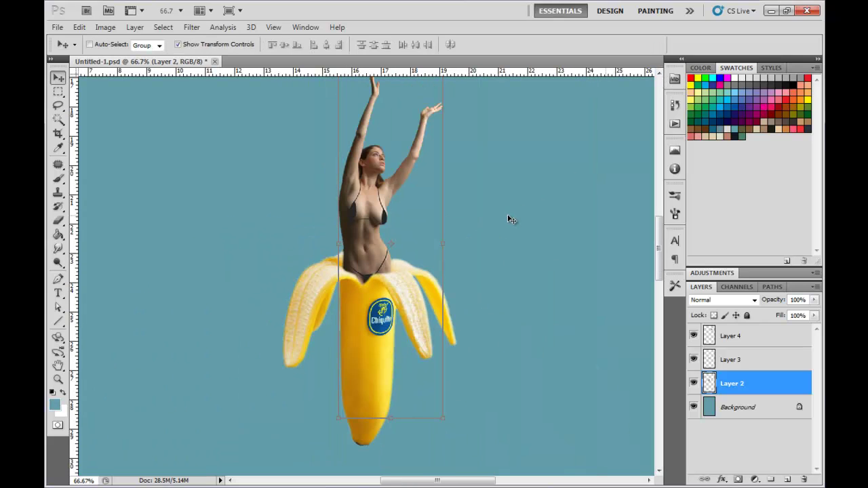
pyautogui.hotkey('ctrl', '-')
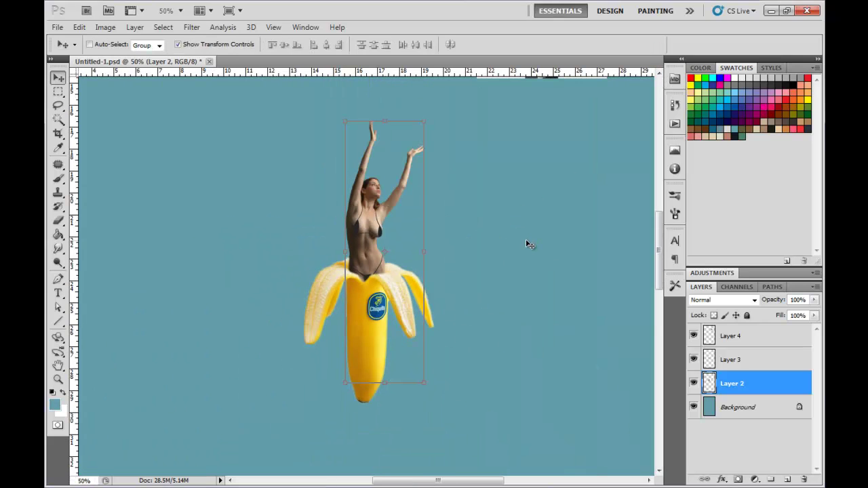
# - Set up the Eraser on Layer 3 with a 5 px brush at 100% hardness
pyautogui.click(725, 361)
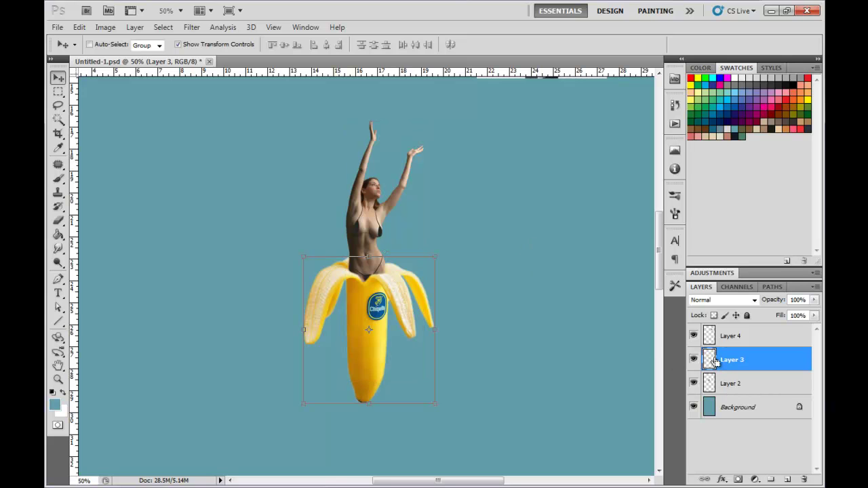
pyautogui.hotkey('ctrl', '+')
pyautogui.hotkey('ctrl', '+')
pyautogui.hotkey('ctrl', '+')
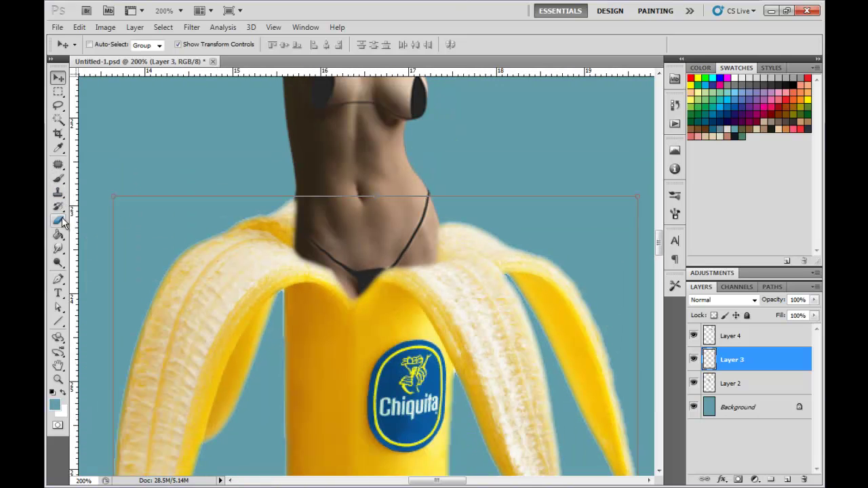
pyautogui.click(58, 220)
pyautogui.rightClick(278, 252)
pyautogui.click(479, 324)
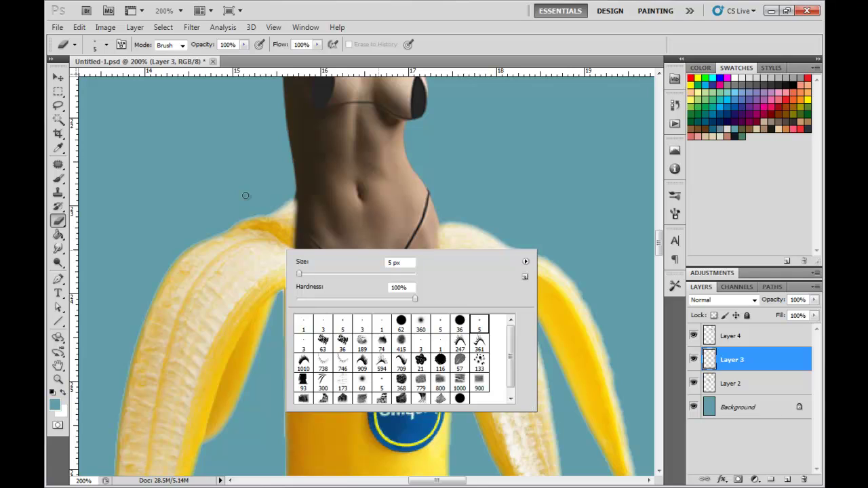
pyautogui.press('Return')
# - Erase the leftover fringe along the edges of the two peels on the banana's sticker side
pyautogui.moveTo(568, 240); pyautogui.dragTo(422, 198)
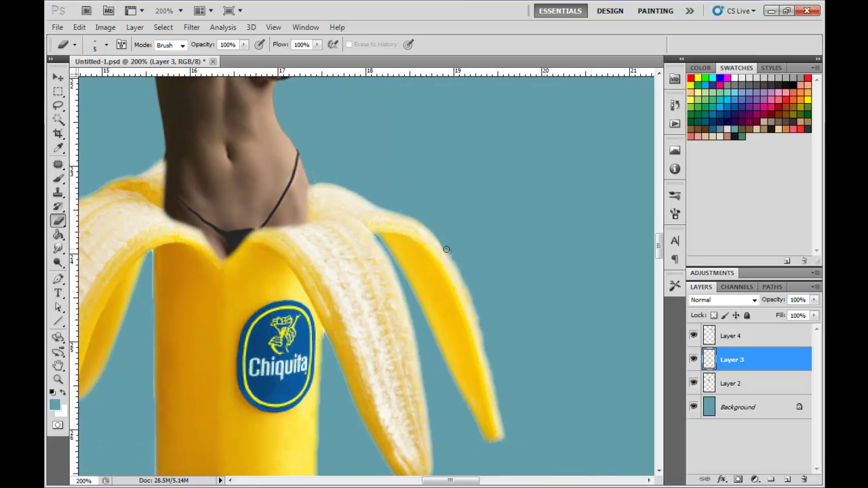
pyautogui.moveTo(456, 321); pyautogui.dragTo(439, 242)
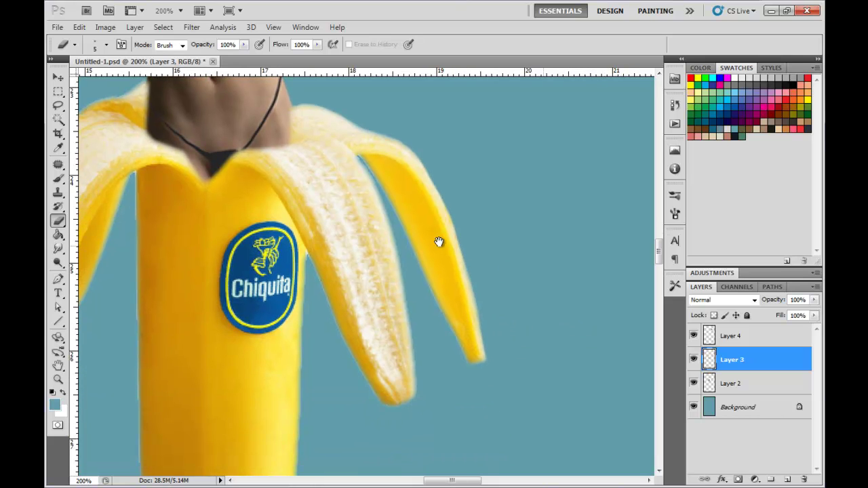
pyautogui.moveTo(362, 164)
pyautogui.mouseDown()
pyautogui.moveTo(379, 182)
pyautogui.moveTo(358, 156)
pyautogui.moveTo(423, 272)
pyautogui.moveTo(397, 213)
pyautogui.moveTo(467, 368)
pyautogui.moveTo(375, 398)
pyautogui.mouseUp()
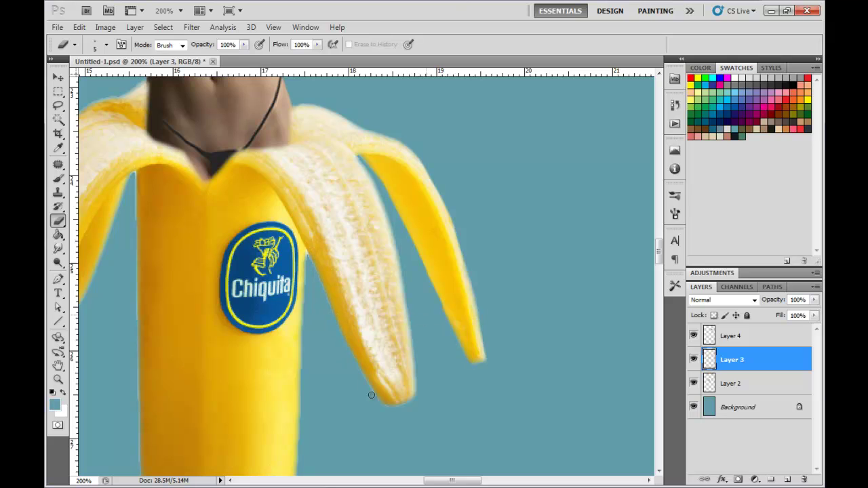
pyautogui.moveTo(369, 172)
pyautogui.mouseDown()
pyautogui.moveTo(399, 269)
pyautogui.moveTo(387, 201)
pyautogui.moveTo(367, 170)
pyautogui.moveTo(402, 260)
pyautogui.moveTo(382, 194)
pyautogui.moveTo(419, 357)
pyautogui.moveTo(406, 273)
pyautogui.moveTo(416, 349)
pyautogui.moveTo(436, 340)
pyautogui.mouseUp()
pyautogui.moveTo(403, 320); pyautogui.dragTo(465, 279)
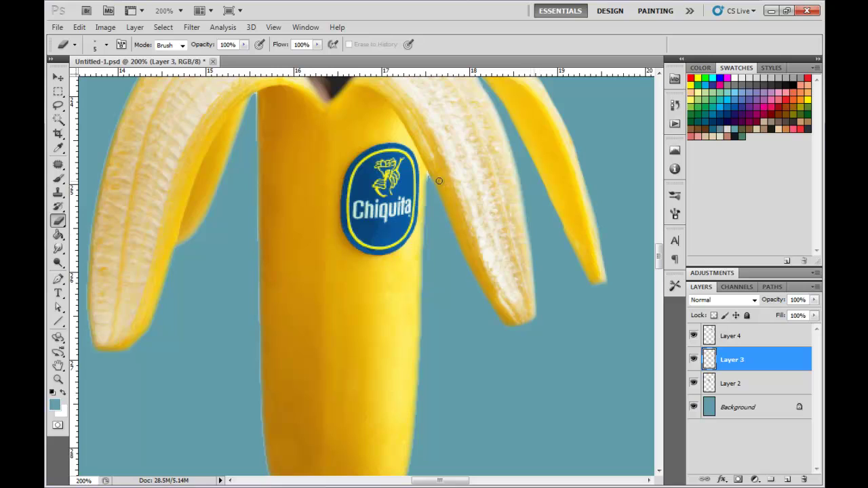
# - Erase the pale fringe along both sides of the banana's body and around its lower tip
pyautogui.moveTo(296, 196); pyautogui.dragTo(323, 222)
pyautogui.moveTo(284, 162); pyautogui.dragTo(283, 127)
pyautogui.scroll(-3, 282, 232)
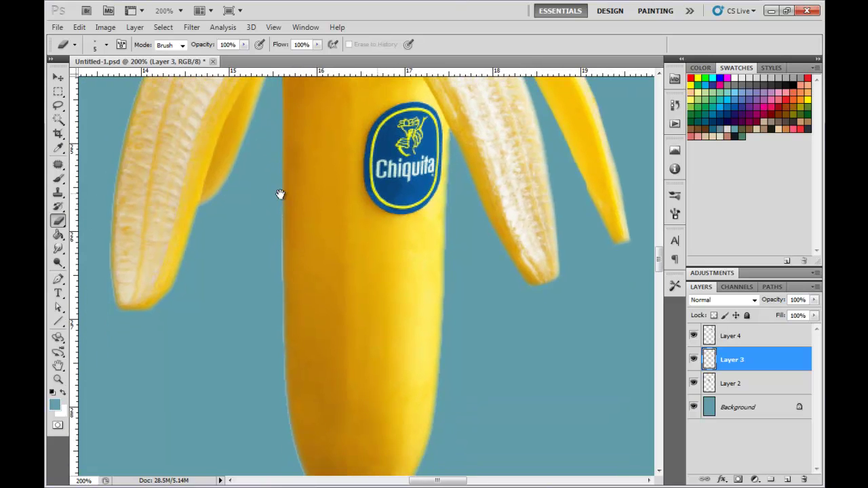
pyautogui.moveTo(273, 250)
pyautogui.mouseDown()
pyautogui.moveTo(273, 203)
pyautogui.moveTo(279, 310)
pyautogui.moveTo(303, 373)
pyautogui.mouseUp()
pyautogui.scroll(-2, 272, 203)
pyautogui.moveTo(444, 113)
pyautogui.mouseDown()
pyautogui.moveTo(427, 344)
pyautogui.moveTo(432, 231)
pyautogui.moveTo(424, 328)
pyautogui.moveTo(378, 424)
pyautogui.moveTo(393, 394)
pyautogui.mouseUp()
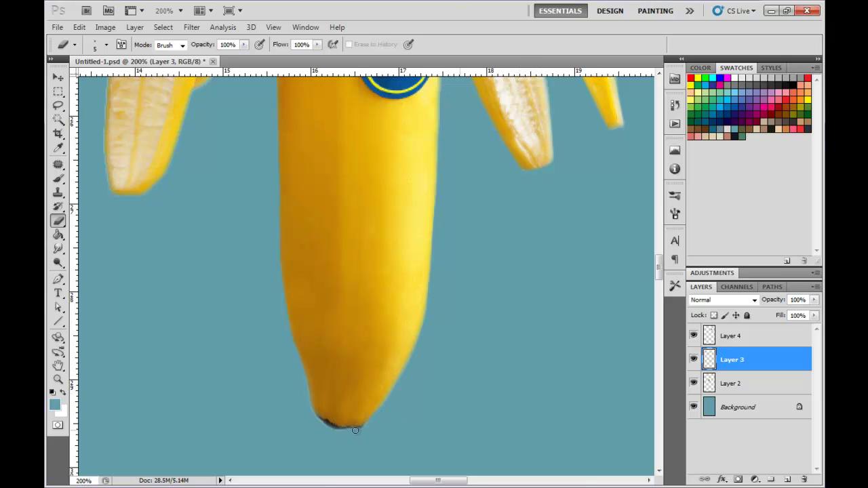
# - Erase the fringe around the outer and inner edges of the peels opposite the sticker side
pyautogui.moveTo(211, 195); pyautogui.dragTo(285, 331)
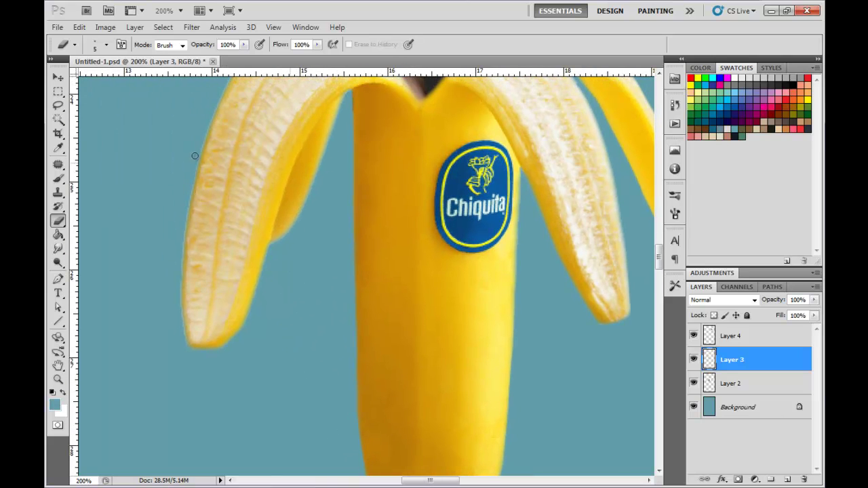
pyautogui.moveTo(195, 156)
pyautogui.mouseDown()
pyautogui.moveTo(173, 282)
pyautogui.moveTo(178, 311)
pyautogui.moveTo(178, 264)
pyautogui.moveTo(185, 352)
pyautogui.moveTo(180, 236)
pyautogui.moveTo(190, 185)
pyautogui.moveTo(176, 259)
pyautogui.moveTo(182, 336)
pyautogui.mouseUp()
pyautogui.moveTo(258, 285)
pyautogui.mouseDown()
pyautogui.moveTo(241, 322)
pyautogui.moveTo(322, 154)
pyautogui.mouseUp()
pyautogui.scroll(3, 324, 208)
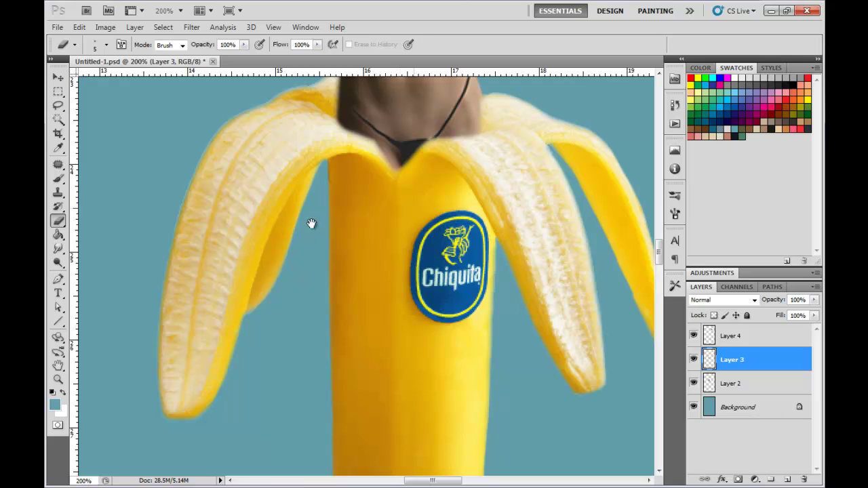
pyautogui.scroll(3, 312, 211)
pyautogui.moveTo(314, 143)
pyautogui.mouseDown()
pyautogui.moveTo(219, 185)
pyautogui.moveTo(193, 218)
pyautogui.moveTo(177, 253)
pyautogui.moveTo(148, 424)
pyautogui.mouseUp()
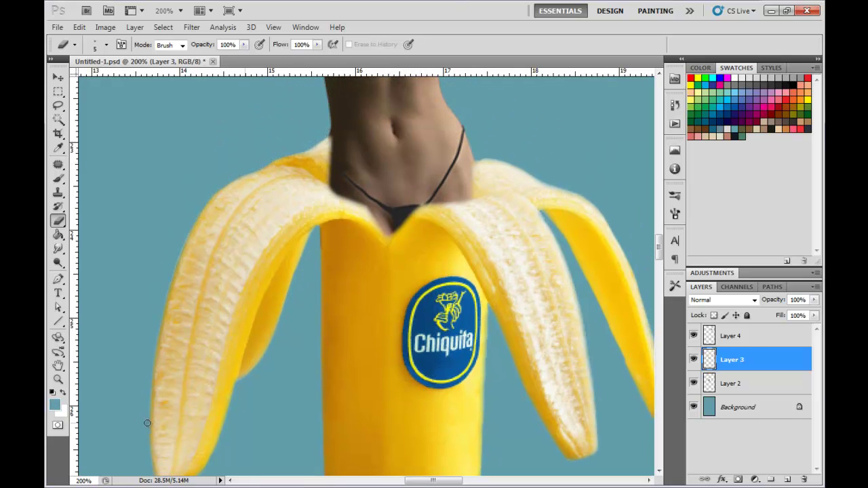
# - Erase the peel's edge along the woman's waist and carve a narrow V-shaped notch into the front of the banana
pyautogui.moveTo(332, 145); pyautogui.dragTo(329, 185)
pyautogui.moveTo(382, 227); pyautogui.dragTo(339, 193)
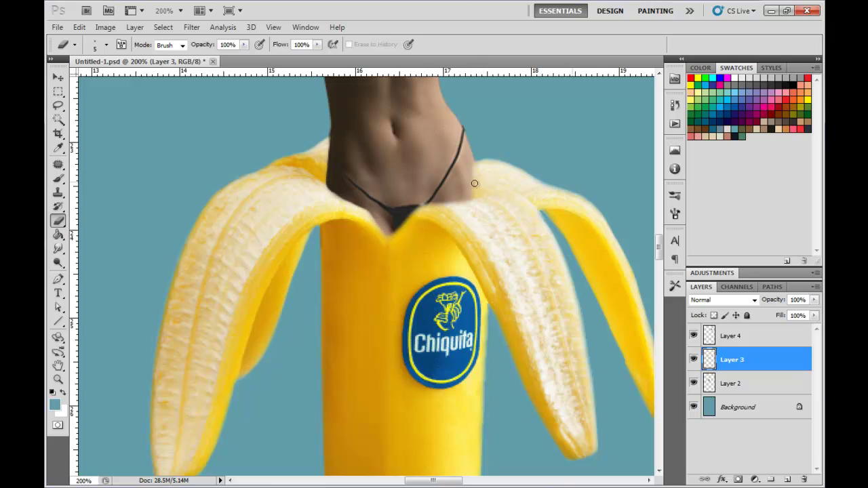
pyautogui.moveTo(470, 184)
pyautogui.mouseDown()
pyautogui.moveTo(382, 228)
pyautogui.moveTo(392, 271)
pyautogui.moveTo(396, 218)
pyautogui.moveTo(389, 265)
pyautogui.moveTo(388, 228)
pyautogui.moveTo(401, 207)
pyautogui.moveTo(400, 233)
pyautogui.moveTo(387, 214)
pyautogui.moveTo(385, 244)
pyautogui.moveTo(367, 209)
pyautogui.moveTo(385, 272)
pyautogui.moveTo(374, 217)
pyautogui.moveTo(383, 248)
pyautogui.moveTo(359, 205)
pyautogui.moveTo(384, 259)
pyautogui.mouseUp()
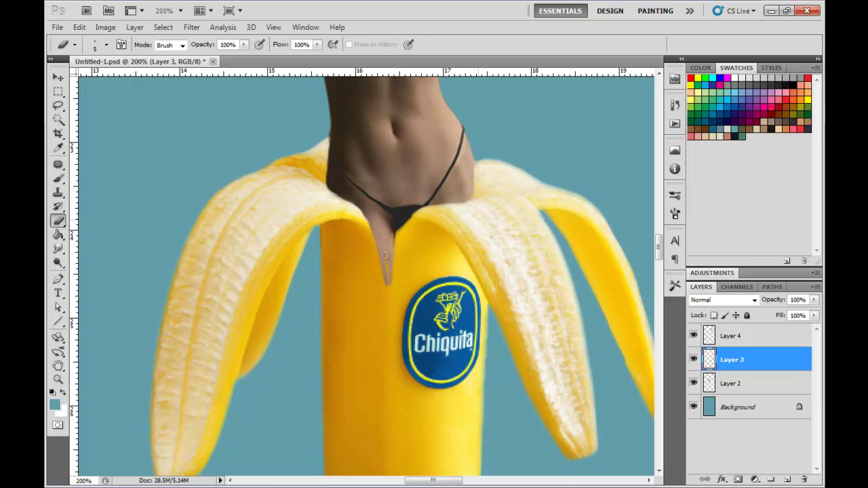
pyautogui.moveTo(419, 205)
pyautogui.mouseDown()
pyautogui.moveTo(392, 261)
pyautogui.moveTo(407, 215)
pyautogui.mouseUp()
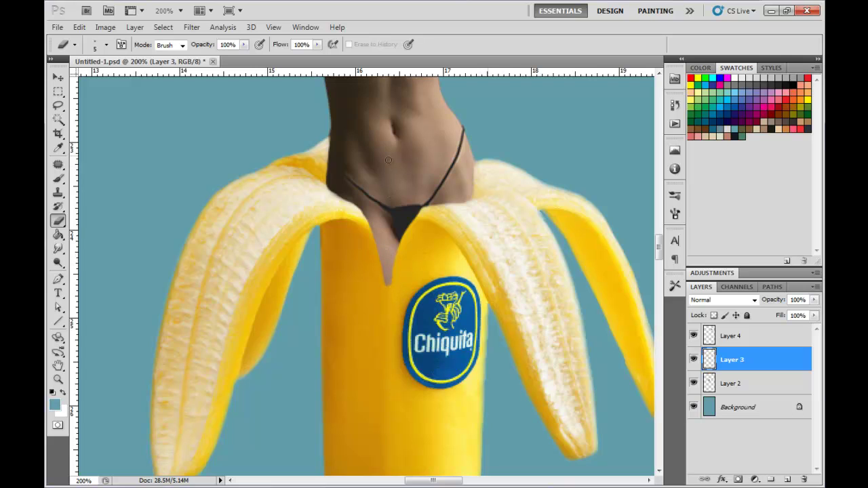
# - View the whole composite, select Layer 2, and switch its visibility off and on to check the woman's layer
pyautogui.hotkey('ctrl', '-')
pyautogui.hotkey('ctrl', '-')
pyautogui.hotkey('ctrl', '-')
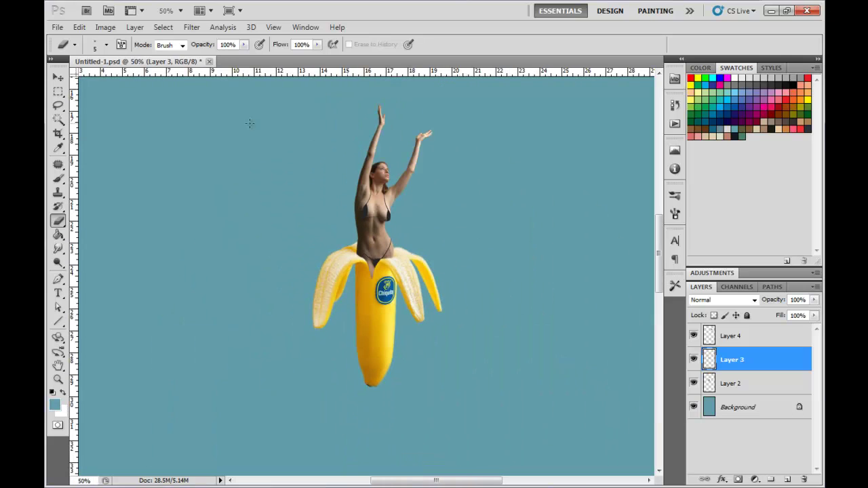
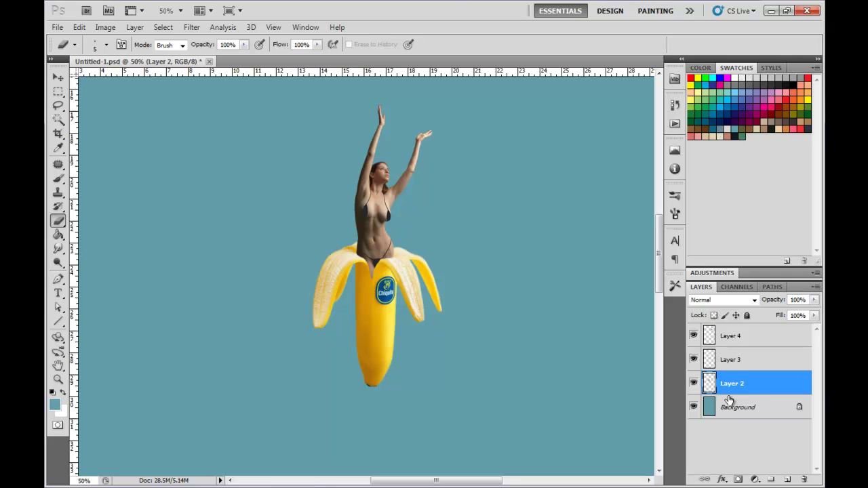
pyautogui.click(693, 383)
pyautogui.click(693, 384)
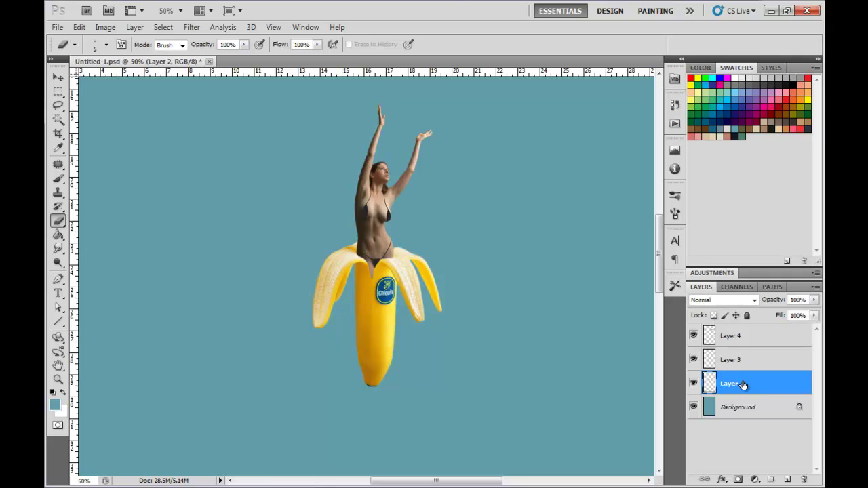
# - Lock Layer 2's transparent pixels and set the Brush tool to Soft Light mode at 26% opacity
pyautogui.click(714, 316)
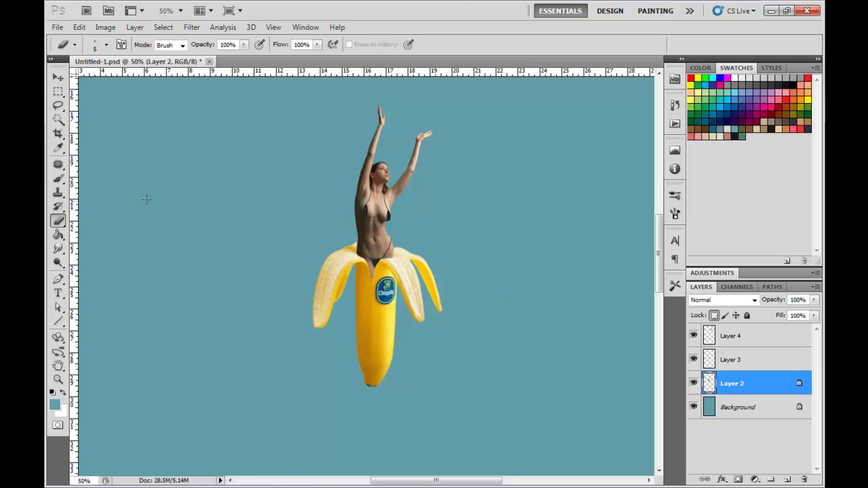
pyautogui.click(58, 179)
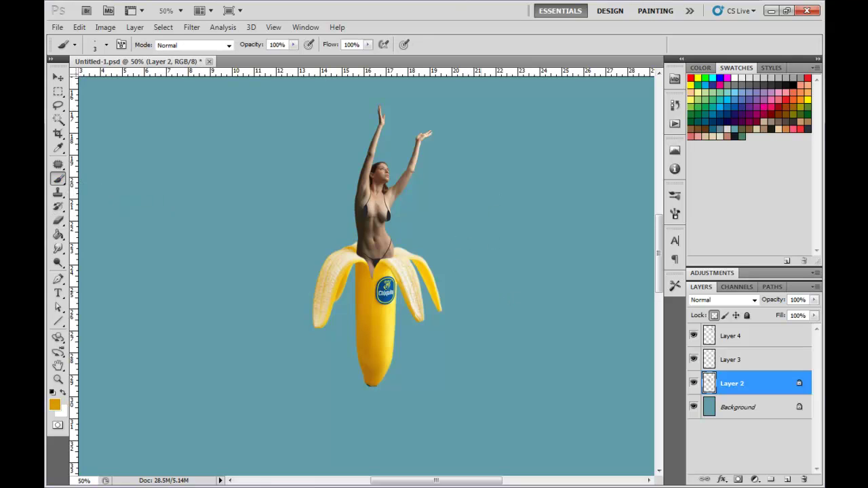
pyautogui.click(229, 45)
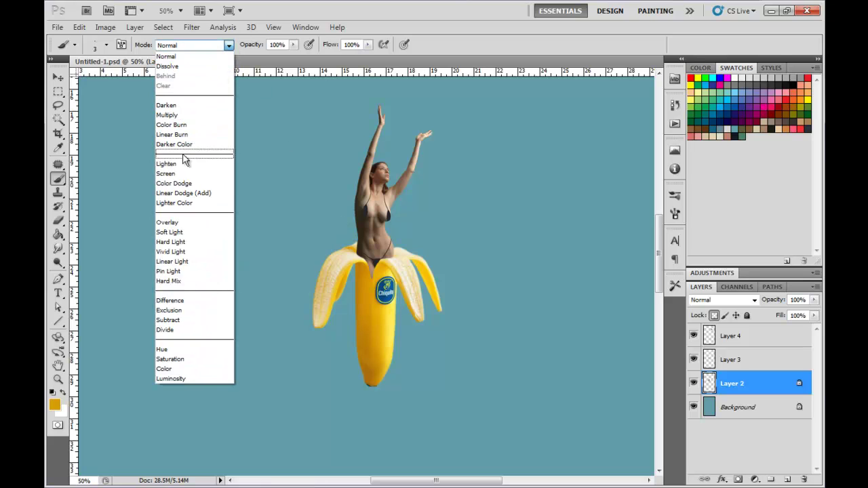
pyautogui.click(170, 232)
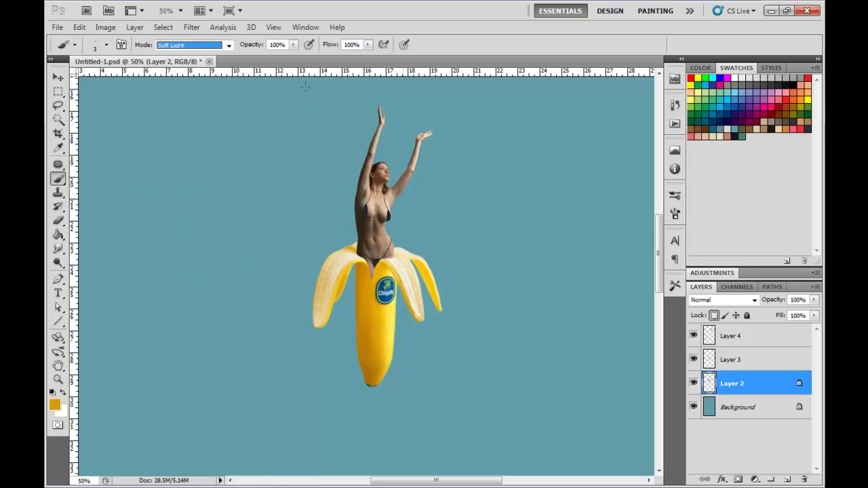
pyautogui.click(293, 45)
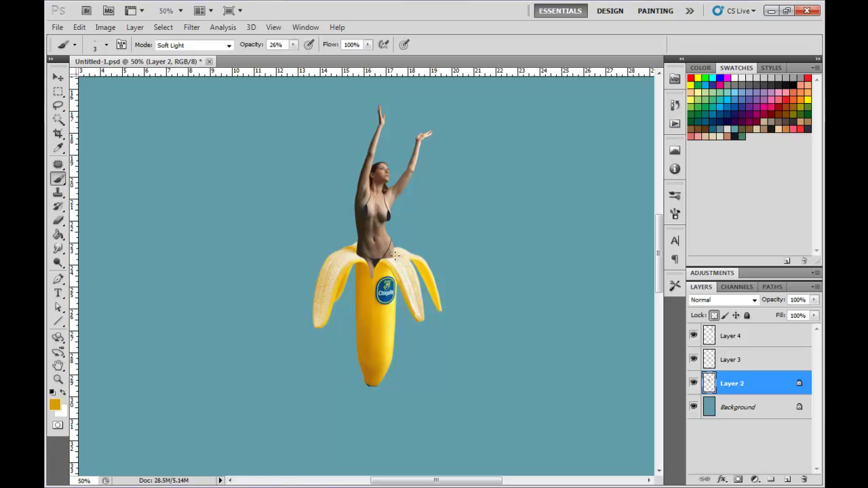
# - Tint the woman's torso with golden orange using a soft round 67 px brush at 0% hardness
pyautogui.rightClick(402, 253)
pyautogui.click(536, 329)
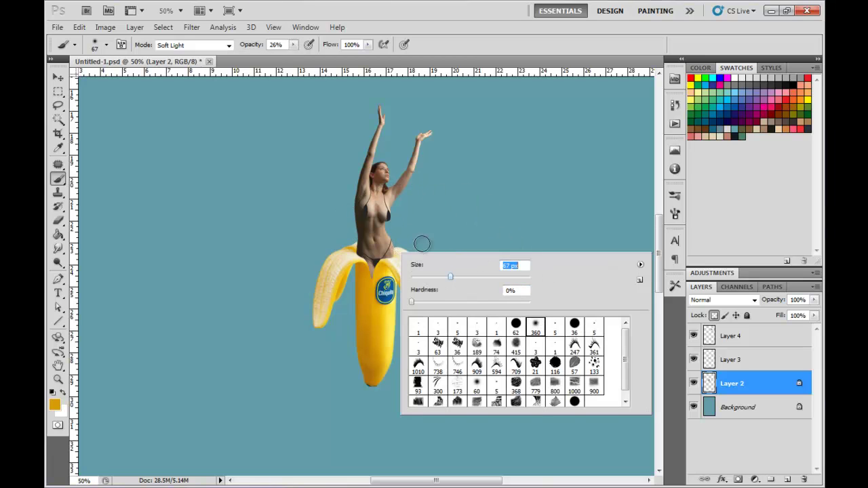
pyautogui.write('67')
pyautogui.press('Return')
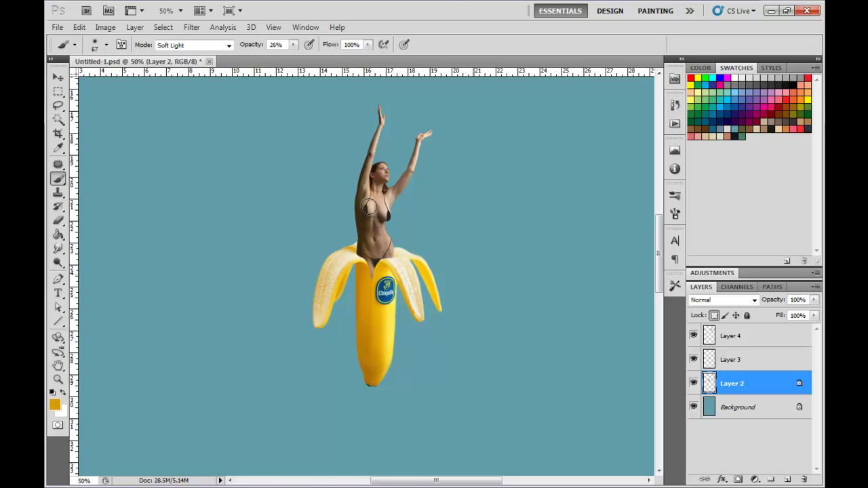
pyautogui.moveTo(385, 291); pyautogui.dragTo(383, 273)
pyautogui.moveTo(385, 246); pyautogui.dragTo(405, 310)
# - Warm the woman's torso and chest with yellow sampled from the banana and a pale yellow swatch
pyautogui.keyDown('alt'); pyautogui.click(384, 262); pyautogui.keyUp('alt')
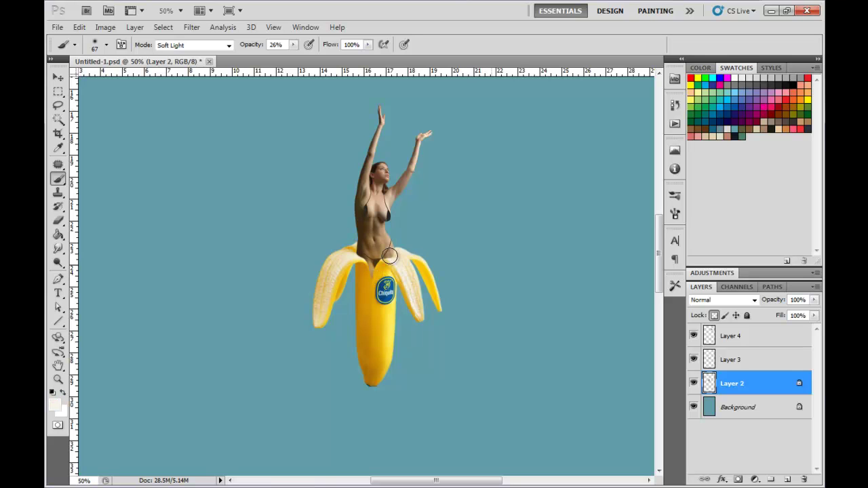
pyautogui.keyDown('alt'); pyautogui.click(388, 314); pyautogui.keyUp('alt')
pyautogui.moveTo(384, 230)
pyautogui.mouseDown()
pyautogui.moveTo(392, 207)
pyautogui.moveTo(376, 238)
pyautogui.moveTo(374, 186)
pyautogui.mouseUp()
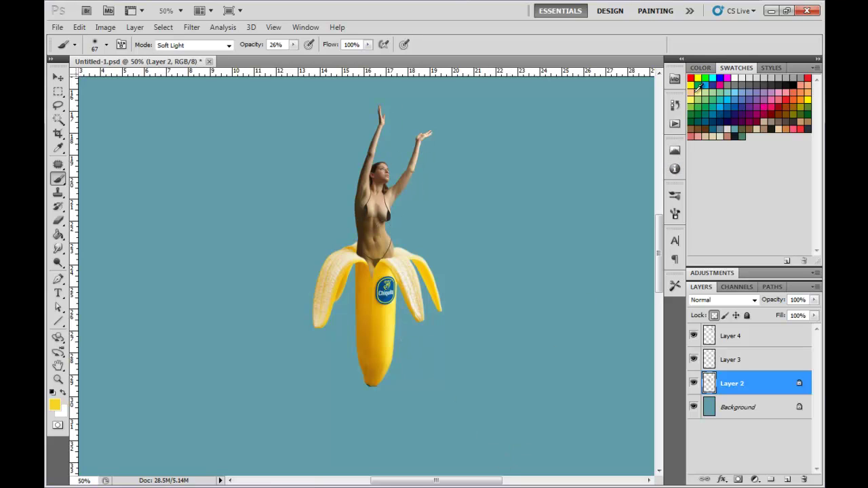
pyautogui.click(691, 77)
pyautogui.click(700, 90)
pyautogui.moveTo(384, 212)
pyautogui.mouseDown()
pyautogui.moveTo(379, 249)
pyautogui.moveTo(421, 131)
pyautogui.moveTo(379, 218)
pyautogui.moveTo(383, 238)
pyautogui.moveTo(378, 207)
pyautogui.moveTo(375, 233)
pyautogui.moveTo(379, 181)
pyautogui.moveTo(383, 257)
pyautogui.moveTo(384, 237)
pyautogui.moveTo(398, 290)
pyautogui.moveTo(381, 170)
pyautogui.moveTo(379, 261)
pyautogui.moveTo(398, 290)
pyautogui.moveTo(394, 190)
pyautogui.mouseUp()
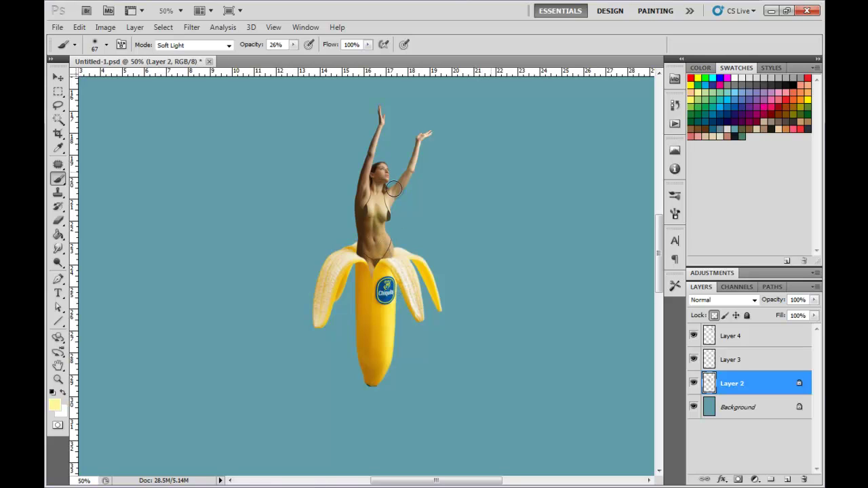
# - Shade the woman's torso and shoulder with dark blue using a soft 39 px brush
pyautogui.hotkey('ctrl', '+')
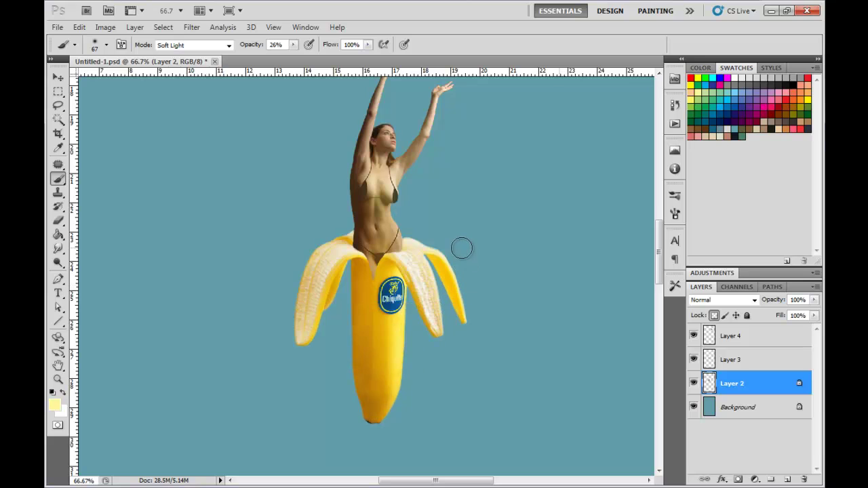
pyautogui.hotkey('ctrl', '+')
pyautogui.scroll(1, 467, 201)
pyautogui.click(718, 117)
pyautogui.rightClick(377, 225)
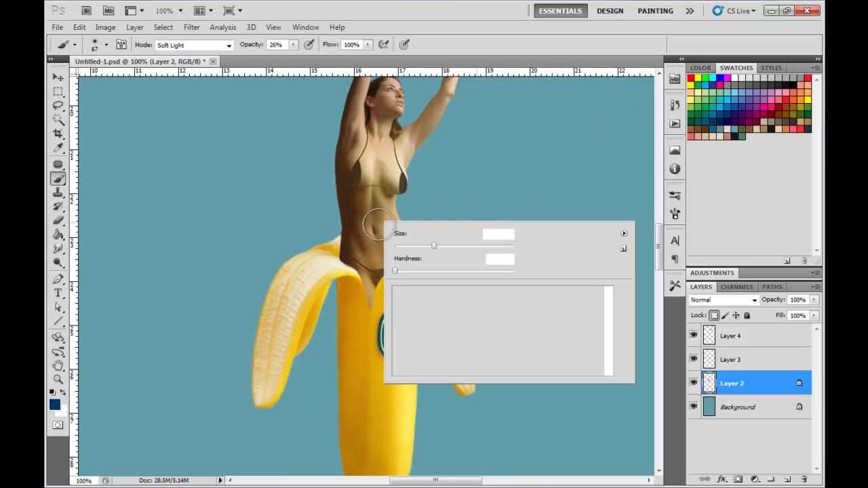
pyautogui.moveTo(434, 246); pyautogui.dragTo(416, 247)
pyautogui.press('Return')
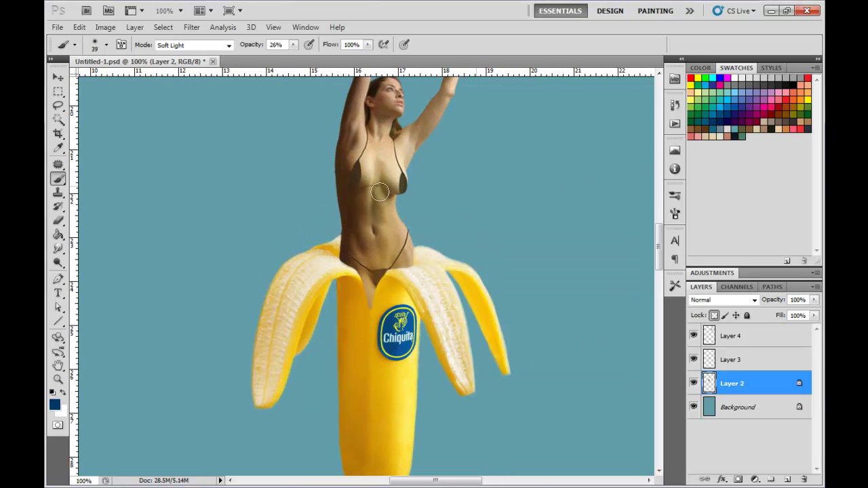
pyautogui.moveTo(380, 193)
pyautogui.mouseDown()
pyautogui.moveTo(352, 185)
pyautogui.moveTo(350, 243)
pyautogui.moveTo(354, 101)
pyautogui.moveTo(398, 259)
pyautogui.moveTo(407, 219)
pyautogui.moveTo(386, 225)
pyautogui.moveTo(385, 185)
pyautogui.mouseUp()
pyautogui.moveTo(393, 224); pyautogui.dragTo(370, 249)
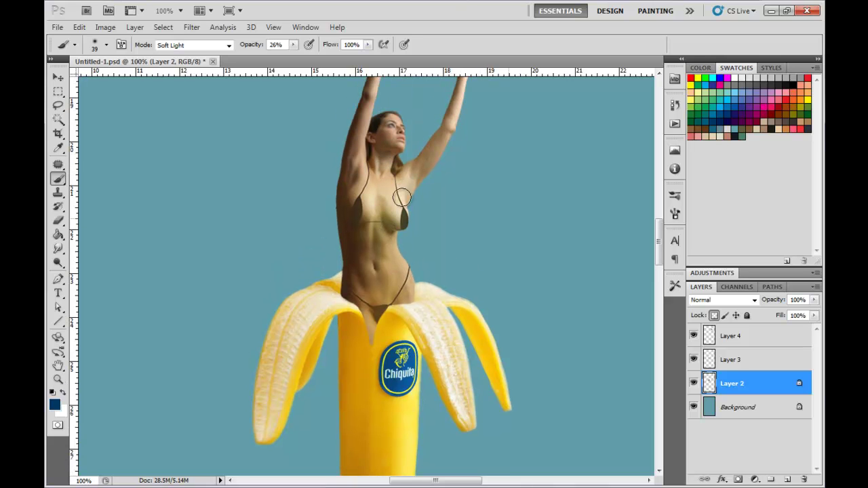
pyautogui.moveTo(402, 198); pyautogui.dragTo(412, 169)
# - Lock Layer 3's transparent pixels and shade the banana's body in dark blue and dark red with a soft 92 px brush
pyautogui.moveTo(390, 271); pyautogui.dragTo(387, 207)
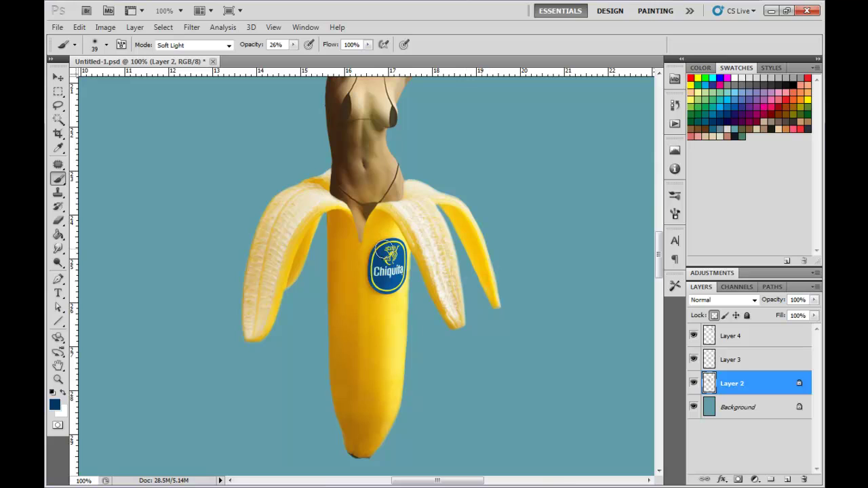
pyautogui.click(723, 360)
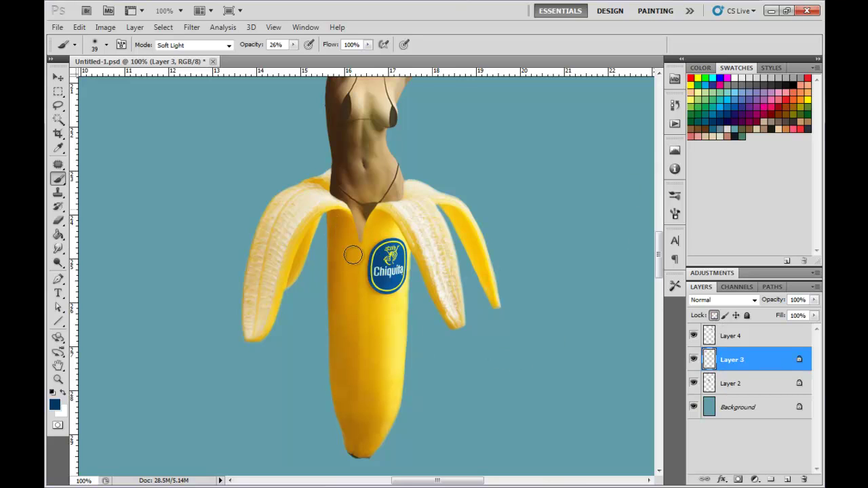
pyautogui.rightClick(339, 309)
pyautogui.moveTo(397, 310); pyautogui.dragTo(418, 311)
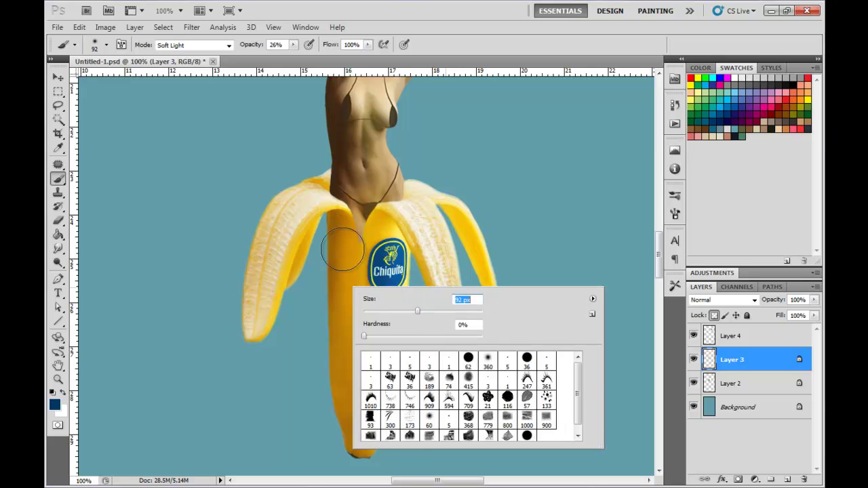
pyautogui.press('Return')
pyautogui.moveTo(365, 259); pyautogui.dragTo(361, 236)
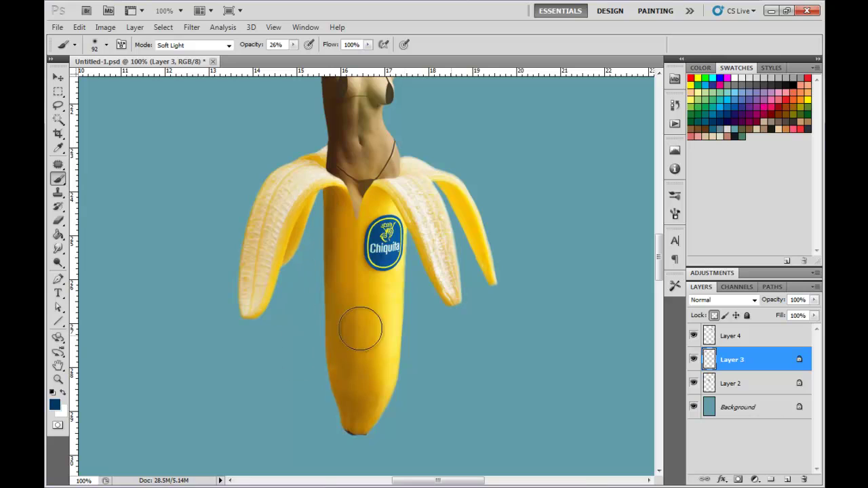
pyautogui.moveTo(416, 248)
pyautogui.mouseDown()
pyautogui.moveTo(409, 215)
pyautogui.moveTo(471, 306)
pyautogui.moveTo(477, 285)
pyautogui.mouseUp()
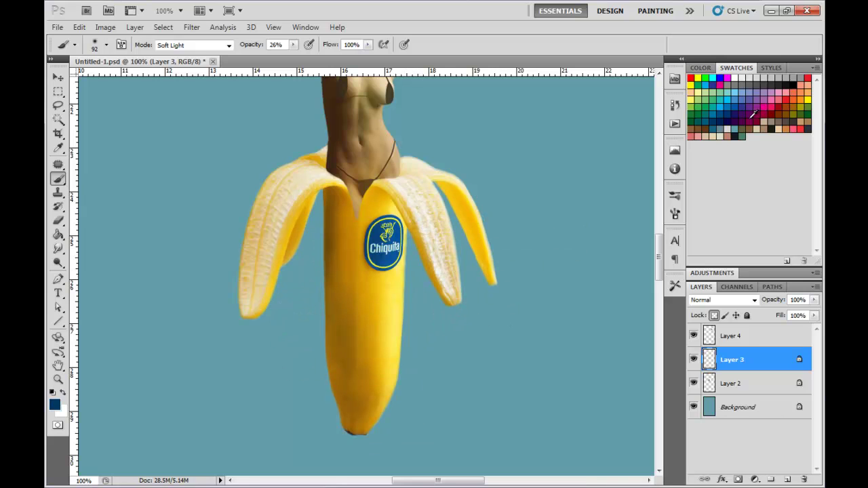
pyautogui.click(755, 117)
pyautogui.moveTo(368, 275)
pyautogui.mouseDown()
pyautogui.moveTo(356, 266)
pyautogui.moveTo(427, 326)
pyautogui.moveTo(353, 241)
pyautogui.mouseUp()
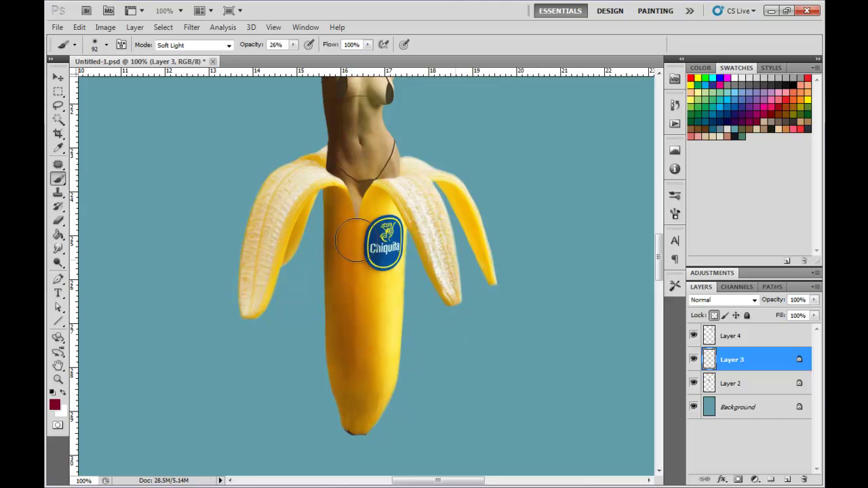
# - Brush bright yellow over the woman's torso on Layer 2
pyautogui.scroll(2, 442, 213)
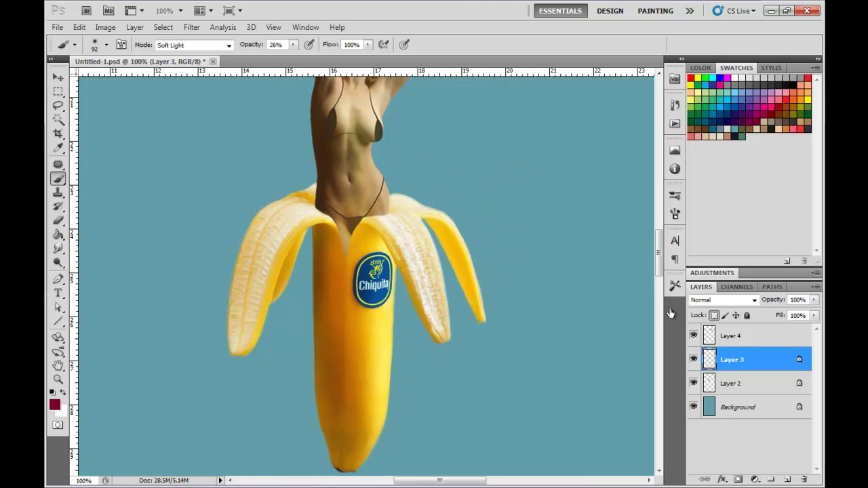
pyautogui.click(727, 384)
pyautogui.scroll(3, 366, 211)
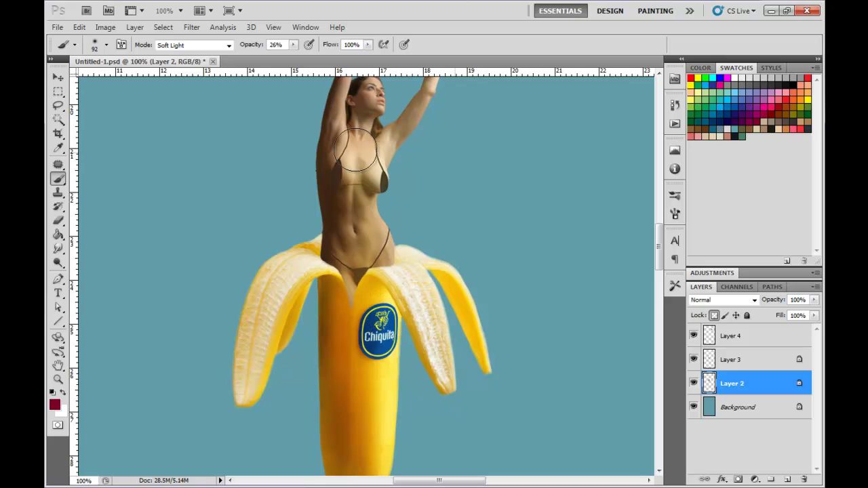
pyautogui.click(698, 79)
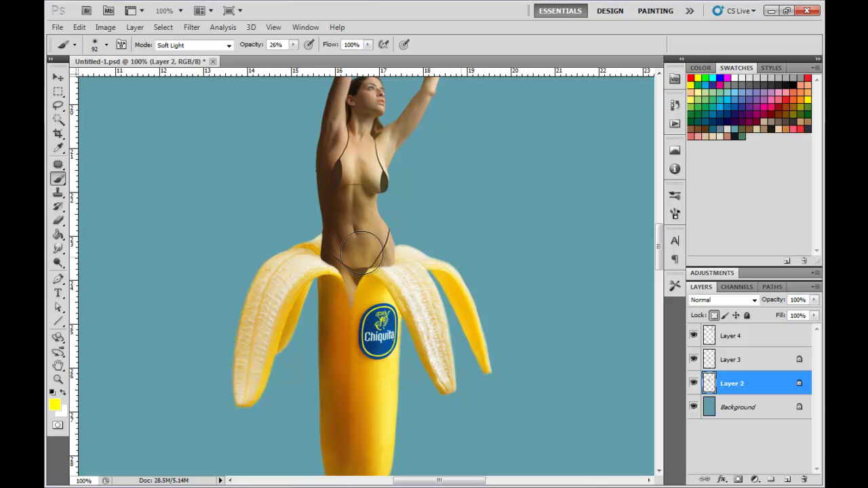
pyautogui.hotkey('ctrl', '-')
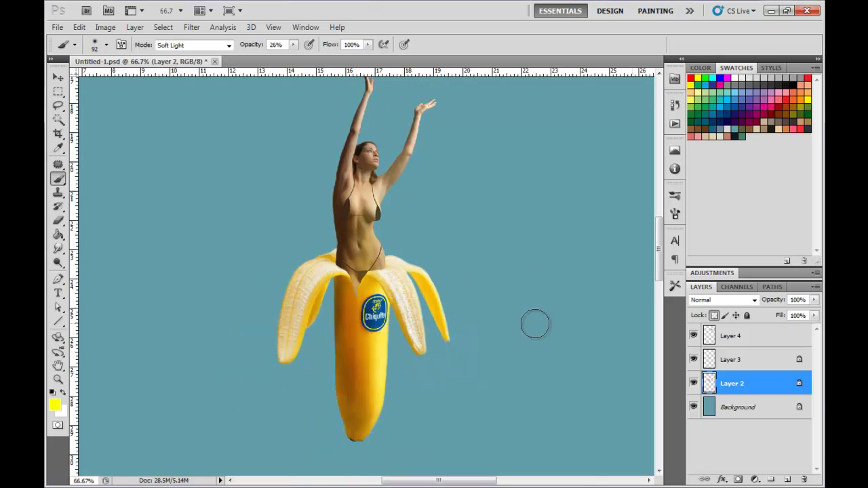
pyautogui.hotkey('ctrl', '-')
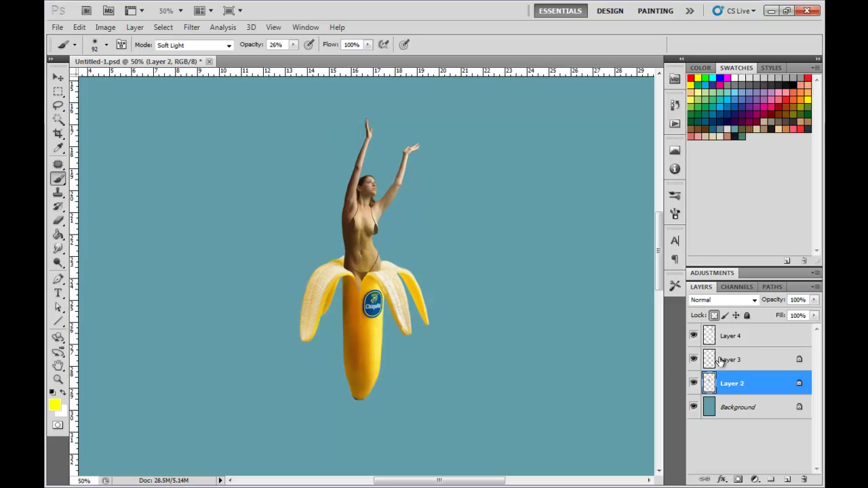
# - Add a new layer directly above Layer 2 and set its blend mode to Multiply
pyautogui.click(786, 479)
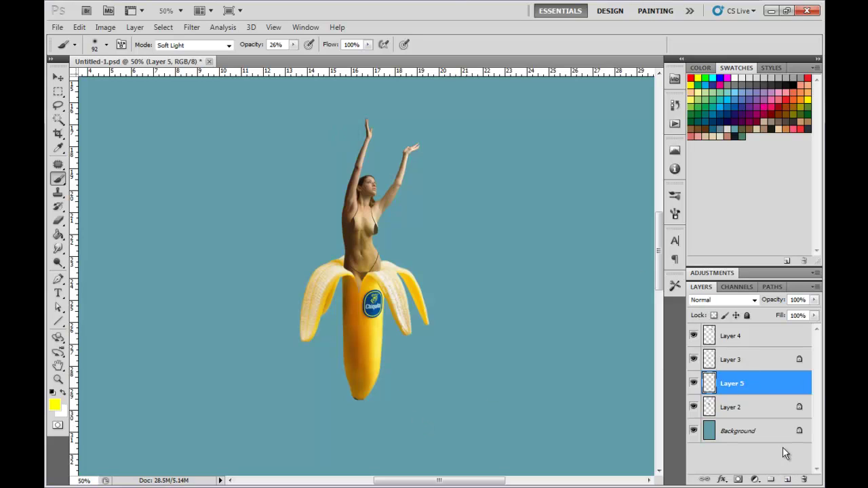
pyautogui.click(694, 384)
pyautogui.click(693, 384)
pyautogui.click(755, 303)
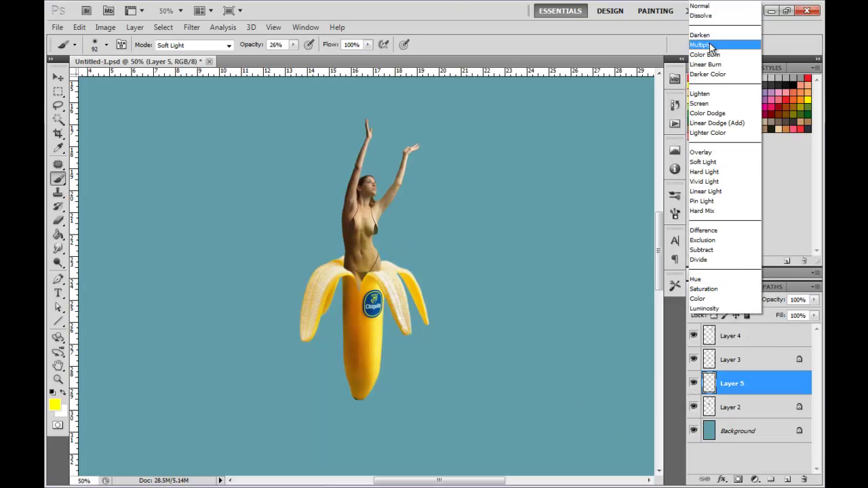
pyautogui.click(709, 42)
# - Set the brush to Normal mode with a near-black navy colour and lower Layer 5's opacity to 69%
pyautogui.click(230, 45)
pyautogui.scroll(5, 195, 102)
pyautogui.click(173, 60)
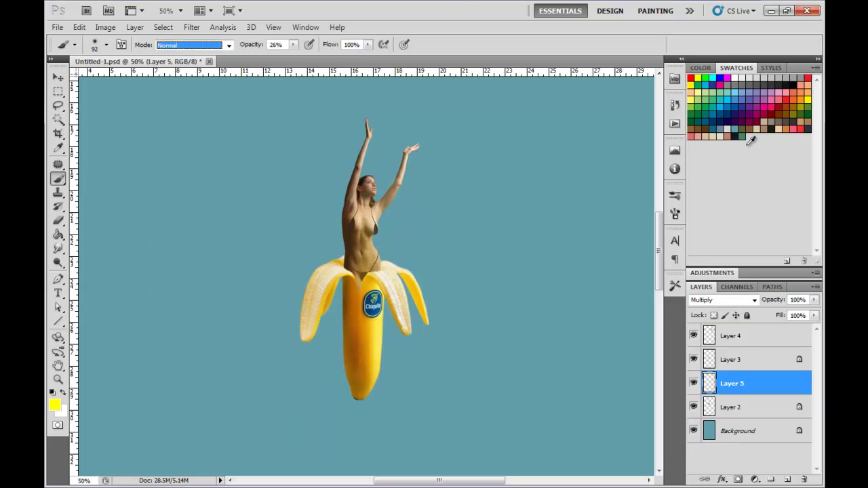
pyautogui.click(722, 121)
pyautogui.press('i')
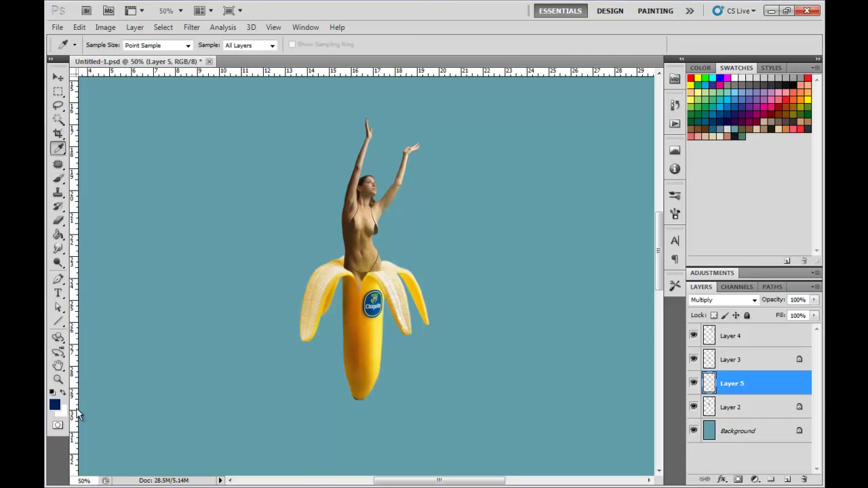
pyautogui.click(54, 405)
pyautogui.click(703, 156)
pyautogui.press('b')
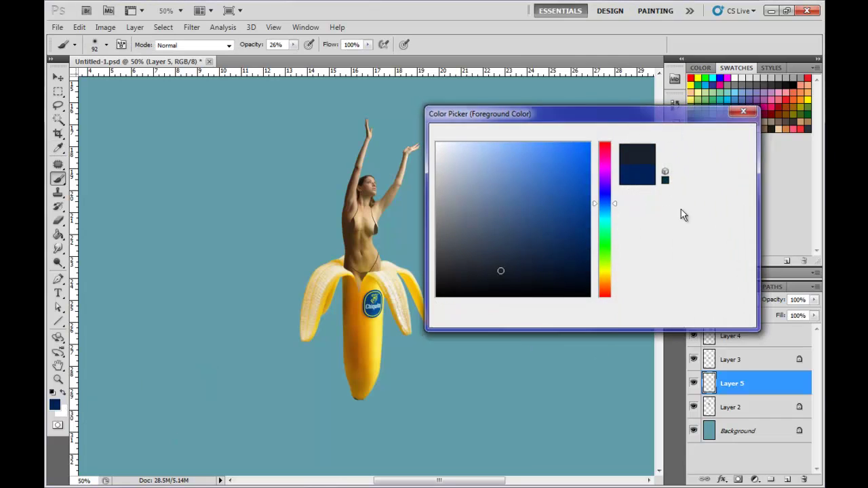
pyautogui.click(814, 299)
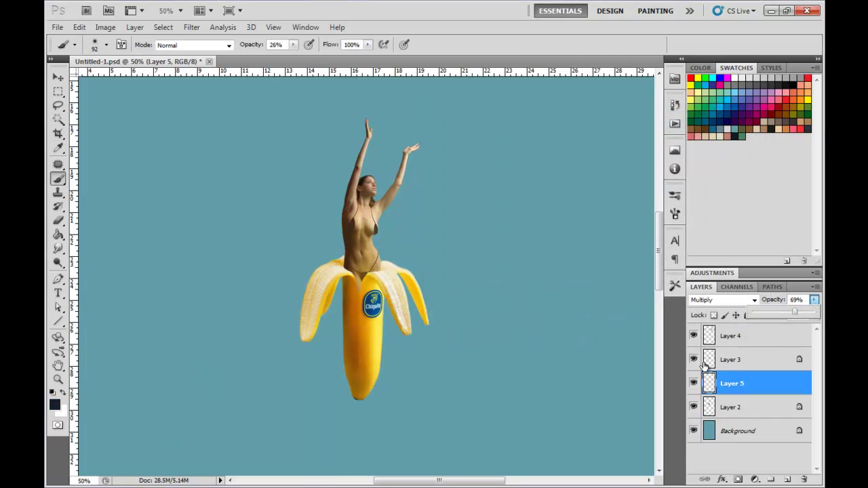
# - Paint a soft shadow inside the banana's V-shaped notch on Layer 5 with a 23 px brush
pyautogui.hotkey('ctrl', '+')
pyautogui.hotkey('ctrl', '+')
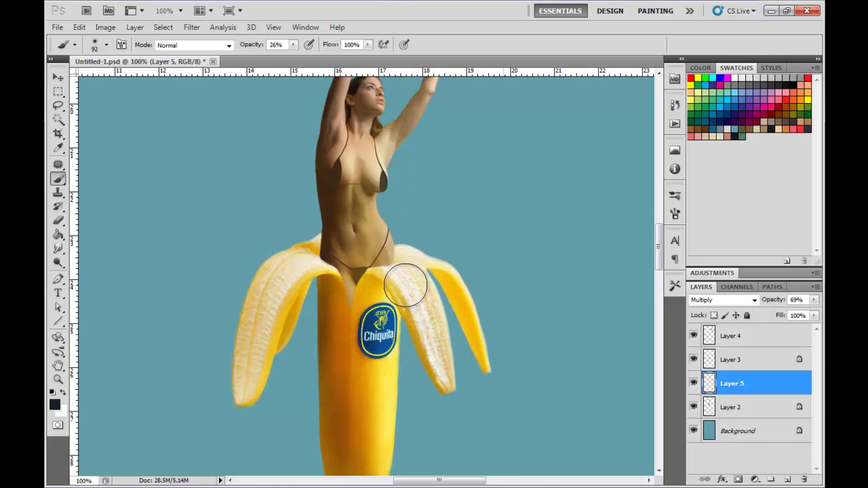
pyautogui.hotkey('ctrl', '+')
pyautogui.rightClick(480, 260)
pyautogui.press('[')
pyautogui.press('[')
pyautogui.press('[')
pyautogui.press('[')
pyautogui.press('[')
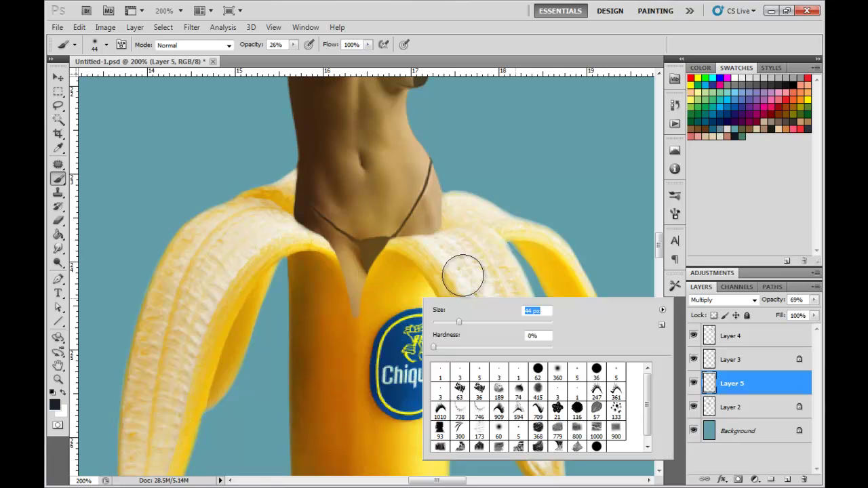
pyautogui.press('[')
pyautogui.press('[')
pyautogui.press('[')
pyautogui.press('[')
pyautogui.press('Return')
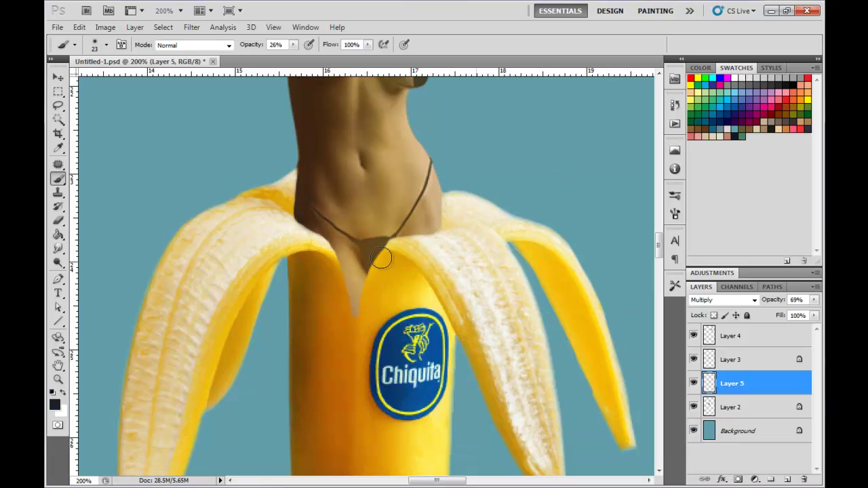
pyautogui.moveTo(360, 287)
pyautogui.mouseDown()
pyautogui.moveTo(363, 310)
pyautogui.moveTo(378, 256)
pyautogui.moveTo(350, 355)
pyautogui.moveTo(367, 276)
pyautogui.moveTo(345, 271)
pyautogui.mouseUp()
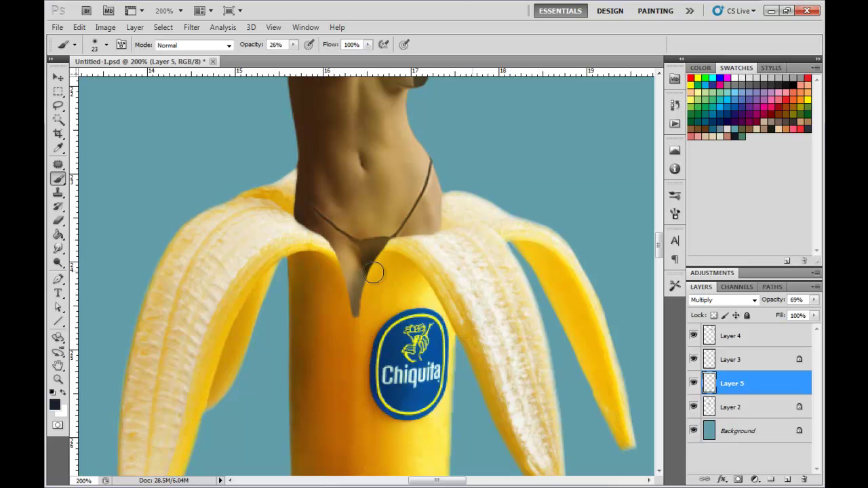
# - Paint a soft shadow along the woman's hip beside the right-hand peel and raise Layer 5's opacity to 84%
pyautogui.moveTo(442, 205)
pyautogui.mouseDown()
pyautogui.moveTo(437, 235)
pyautogui.moveTo(444, 202)
pyautogui.moveTo(434, 227)
pyautogui.mouseUp()
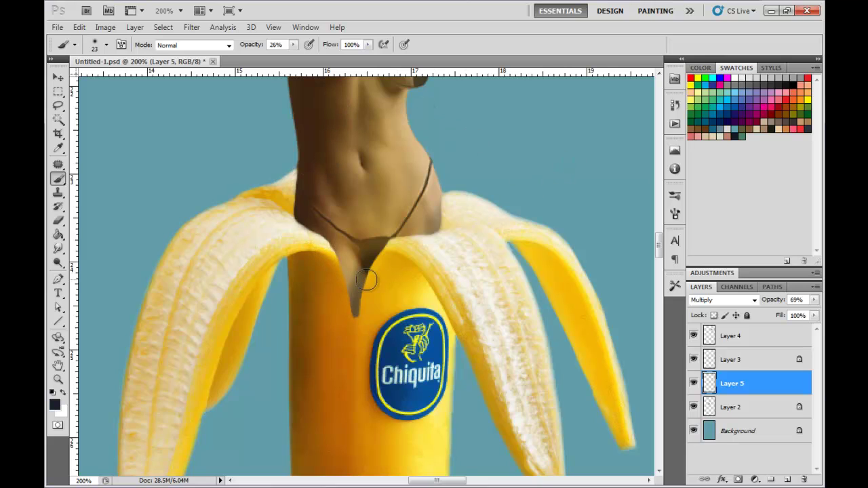
pyautogui.click(814, 300)
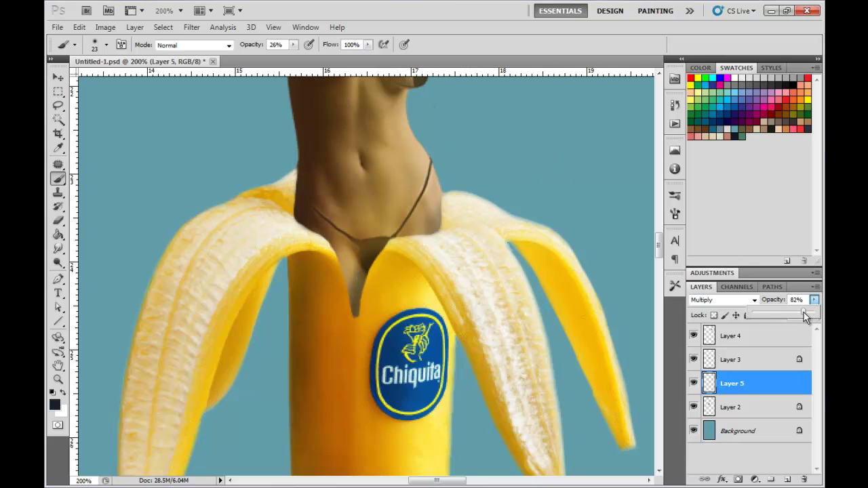
pyautogui.moveTo(805, 317); pyautogui.dragTo(806, 309)
pyautogui.click(445, 203)
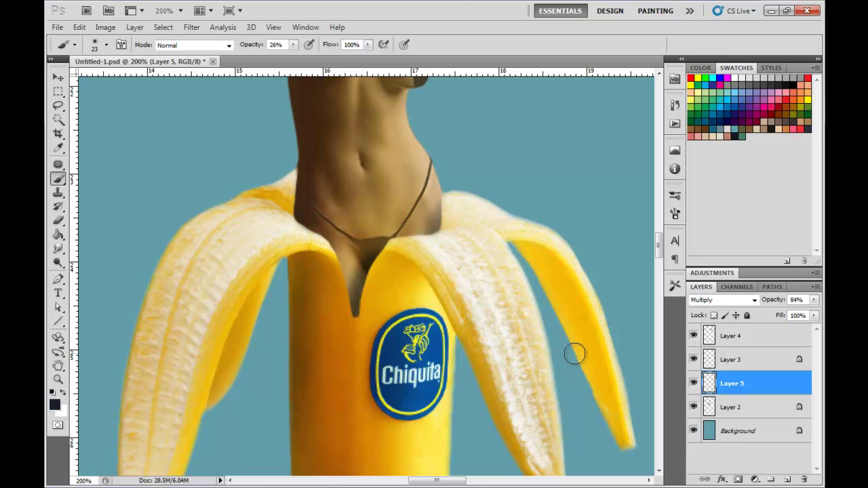
# - Add a new layer directly above Layer 3 and set its blend mode to Multiply
pyautogui.hotkey('ctrl', '-')
pyautogui.hotkey('ctrl', '-')
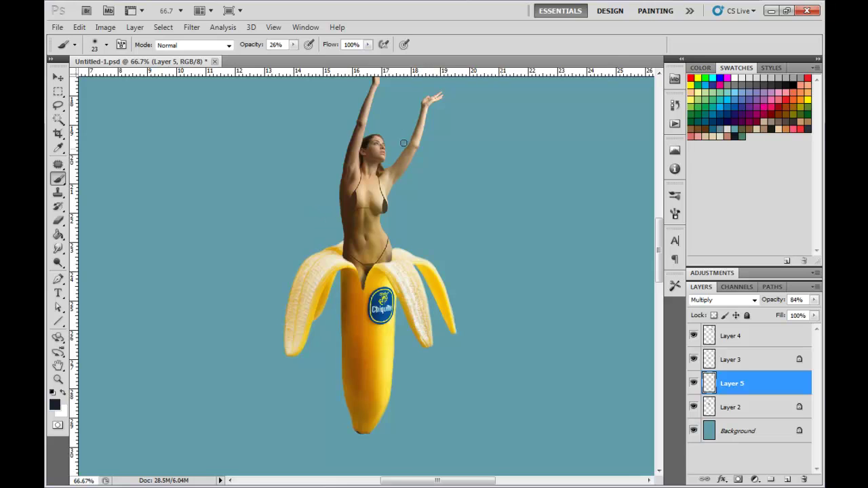
pyautogui.hotkey('ctrl', '+')
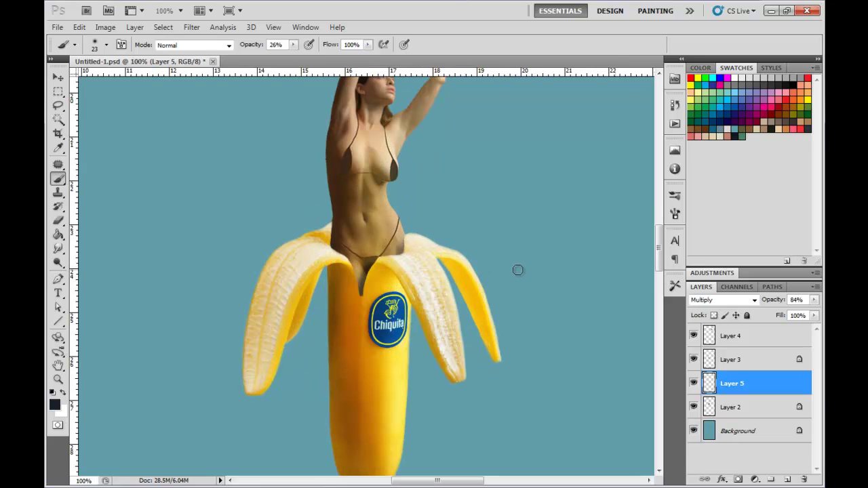
pyautogui.click(730, 409)
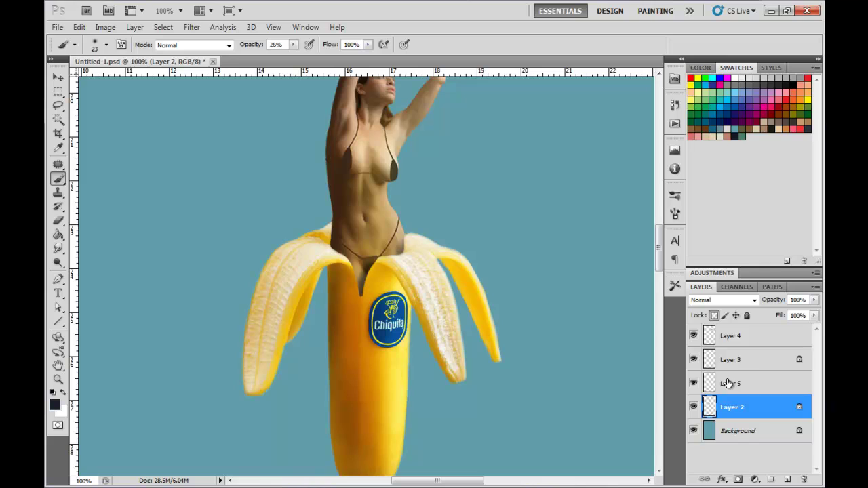
pyautogui.click(732, 384)
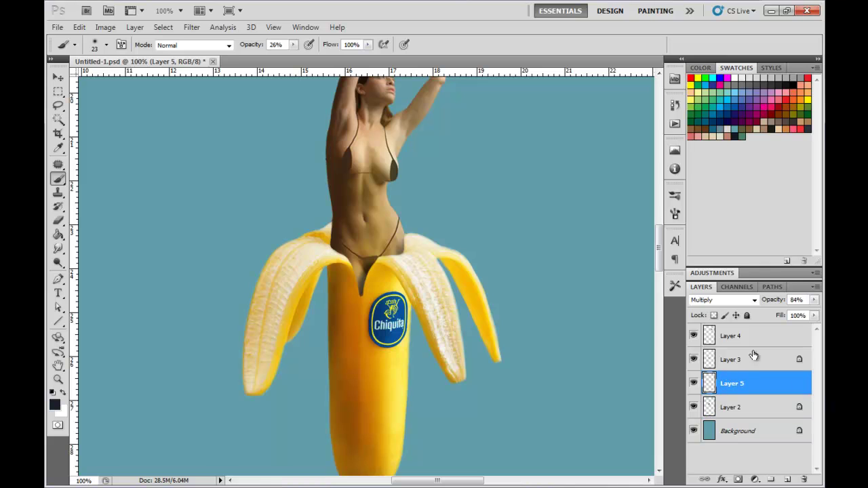
pyautogui.click(733, 359)
pyautogui.click(787, 480)
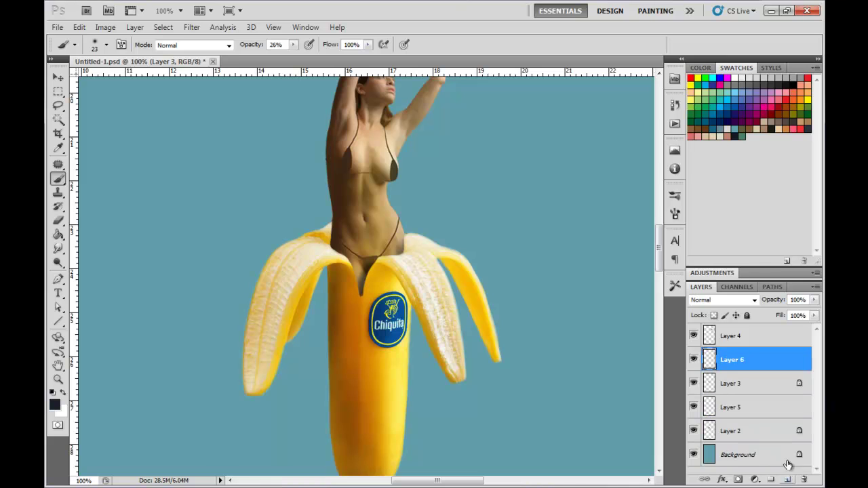
pyautogui.click(753, 304)
pyautogui.click(726, 41)
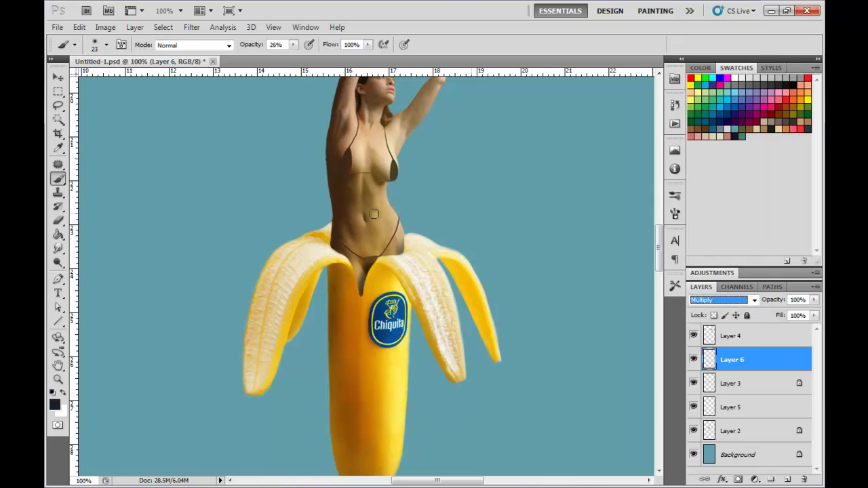
# - Brush a soft dark shadow on Layer 6 where the left-hand peel meets the woman's waist
pyautogui.hotkey('ctrl', '-')
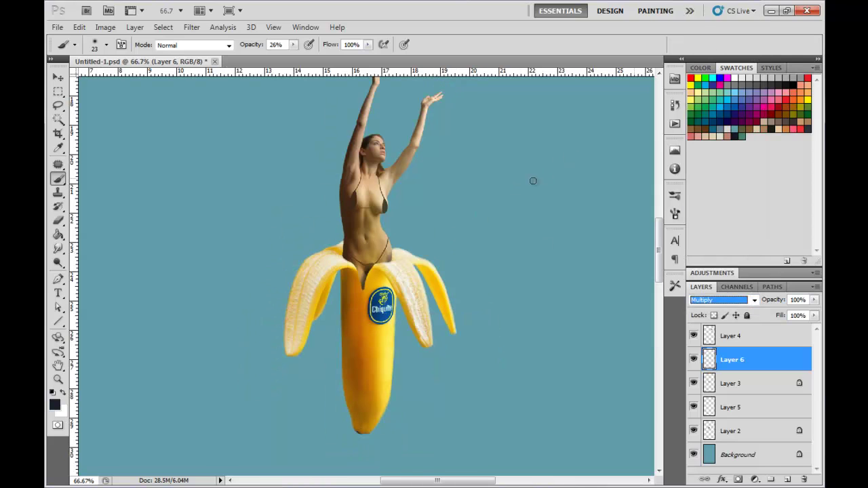
pyautogui.click(341, 250)
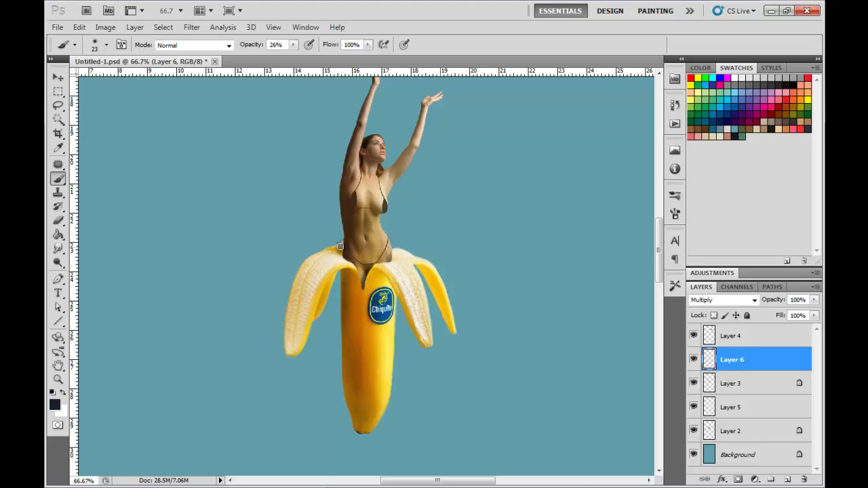
pyautogui.moveTo(341, 248)
pyautogui.mouseDown()
pyautogui.moveTo(315, 262)
pyautogui.moveTo(345, 261)
pyautogui.moveTo(345, 242)
pyautogui.moveTo(334, 253)
pyautogui.moveTo(343, 256)
pyautogui.moveTo(298, 278)
pyautogui.moveTo(345, 262)
pyautogui.mouseUp()
# - Erase stray shadow over the left-hand peel on Layer 6 with a soft 71 px eraser
pyautogui.press('e')
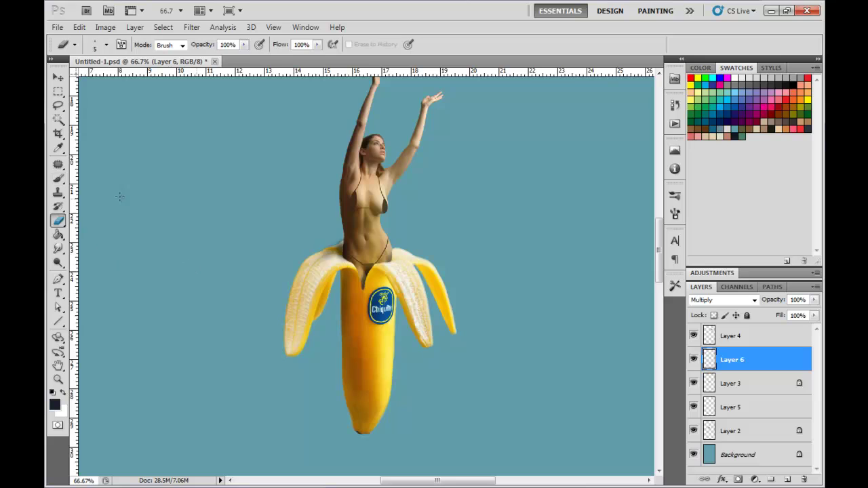
pyautogui.hotkey('ctrl', '+')
pyautogui.hotkey('ctrl', '+')
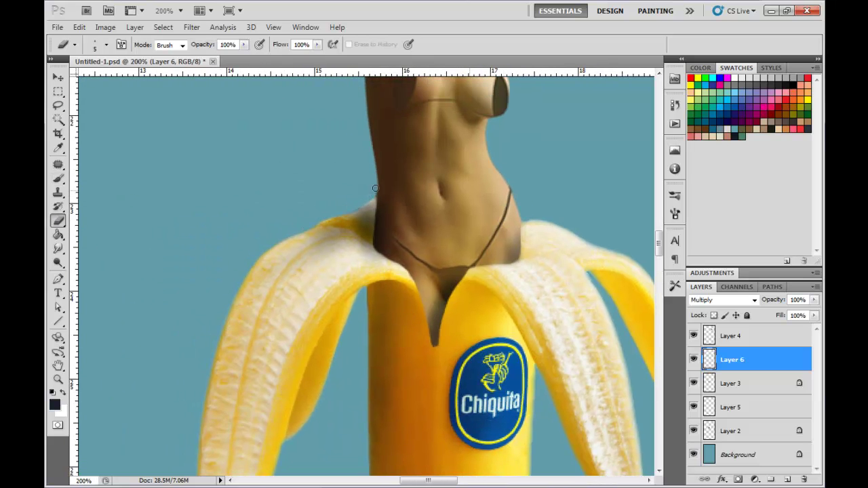
pyautogui.rightClick(288, 257)
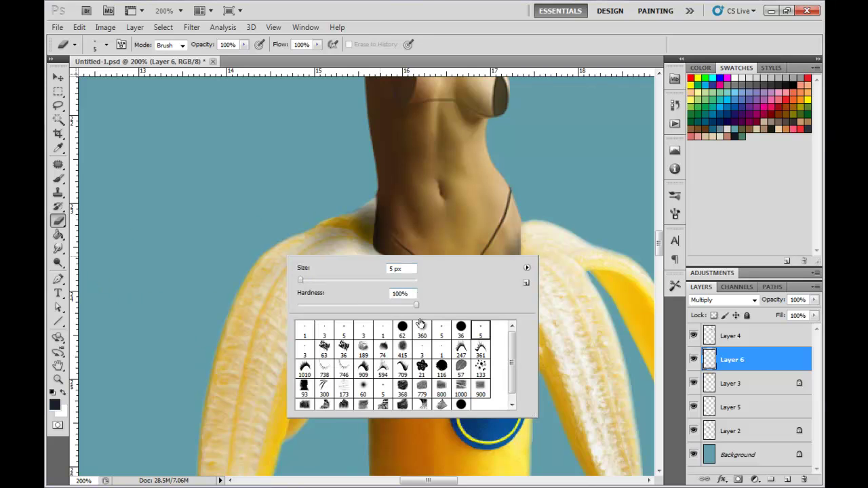
pyautogui.click(422, 329)
pyautogui.moveTo(345, 280); pyautogui.dragTo(324, 241)
pyautogui.click(324, 241)
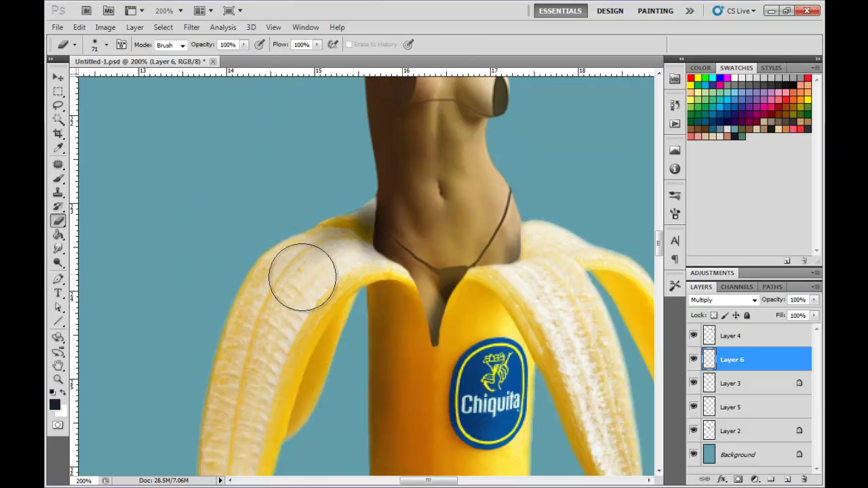
# - Switch the eraser to the small 5 px brush preset for work near the left-hand peel on Layer 6
pyautogui.hotkey('ctrl', '-')
pyautogui.hotkey('ctrl', '-')
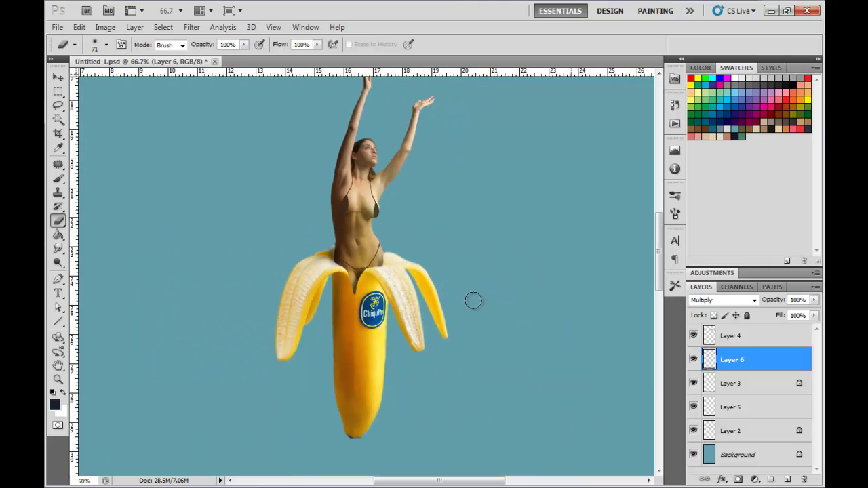
pyautogui.hotkey('ctrl', '-')
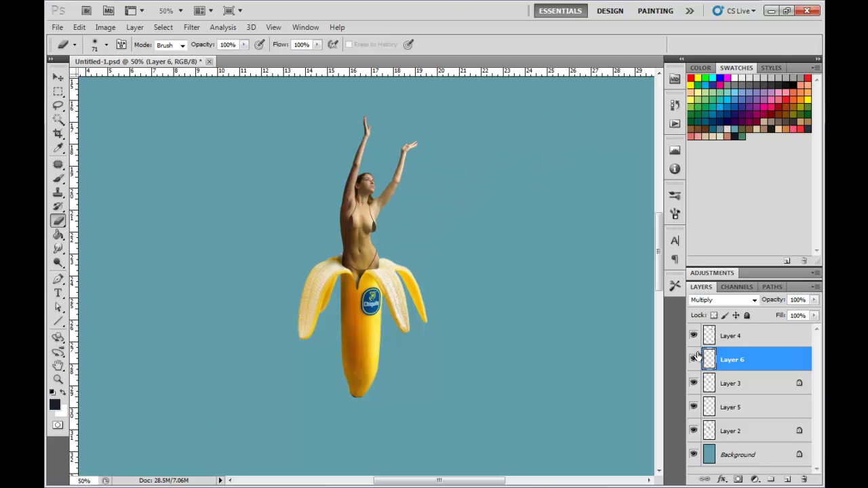
pyautogui.click(57, 177)
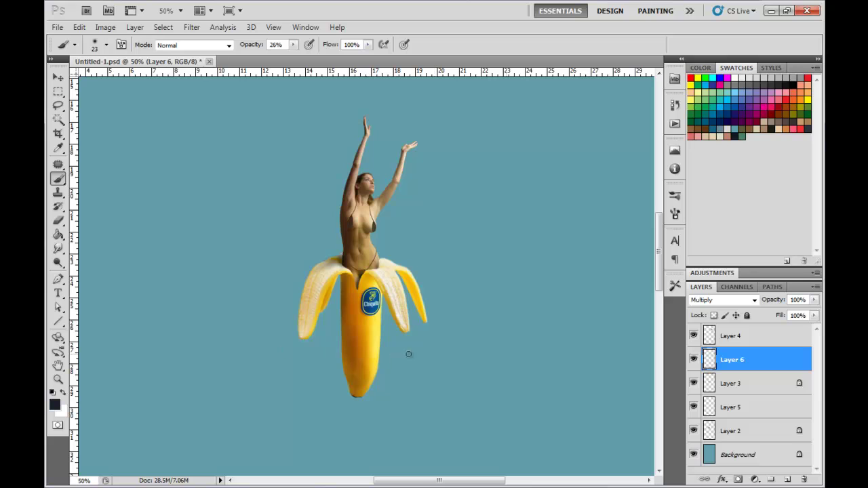
pyautogui.press('e')
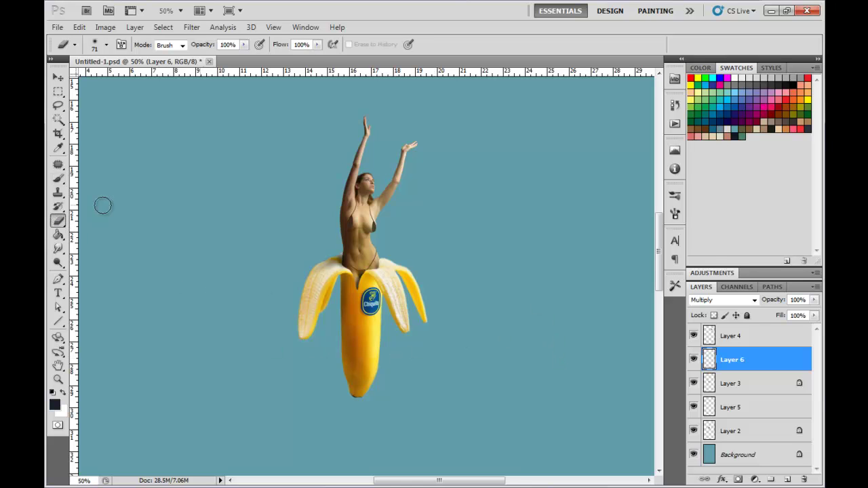
pyautogui.scroll(3, 339, 300)
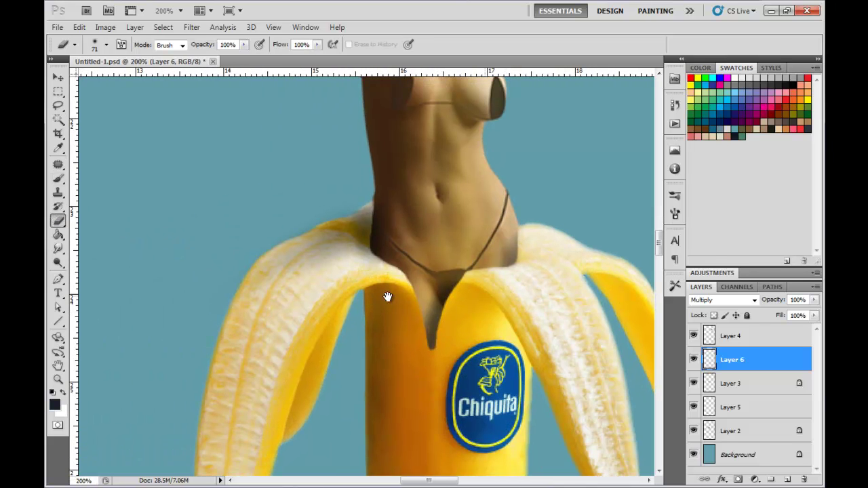
pyautogui.rightClick(388, 296)
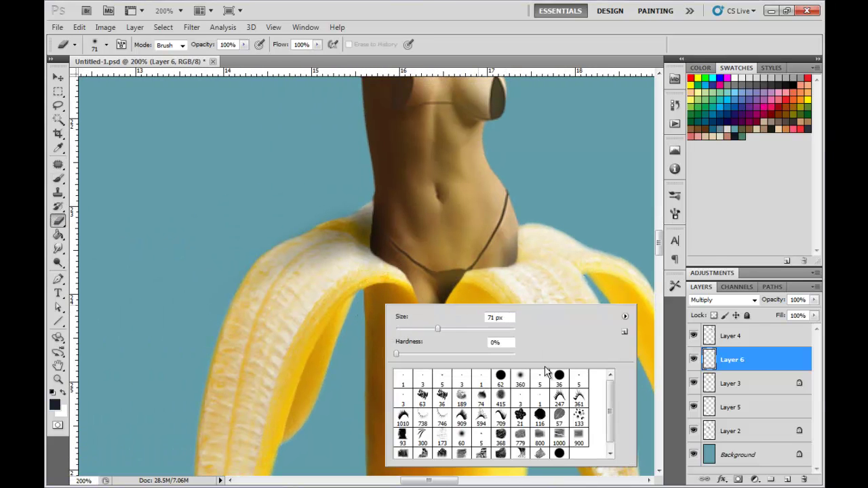
pyautogui.moveTo(550, 374); pyautogui.dragTo(539, 333)
pyautogui.press('Return')
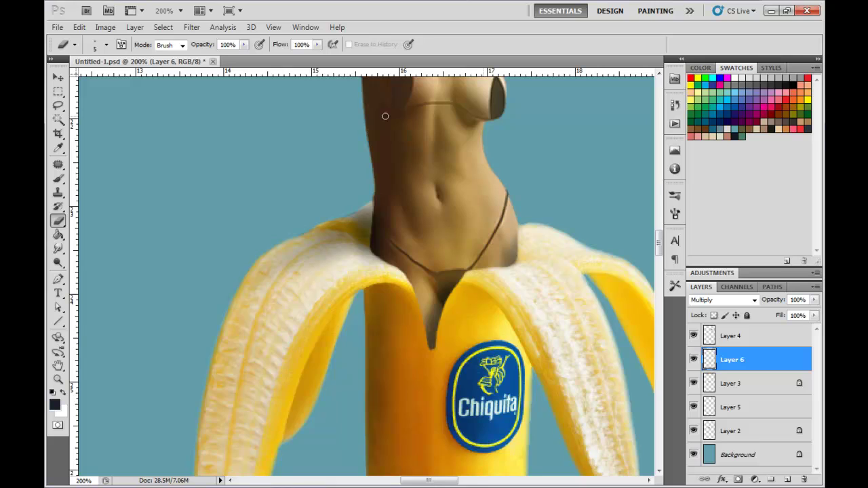
# - Load Layer 3's banana outline as a selection, invert it, cut the area outside the banana, and deselect
pyautogui.scroll(-1, 385, 116)
pyautogui.click(693, 431)
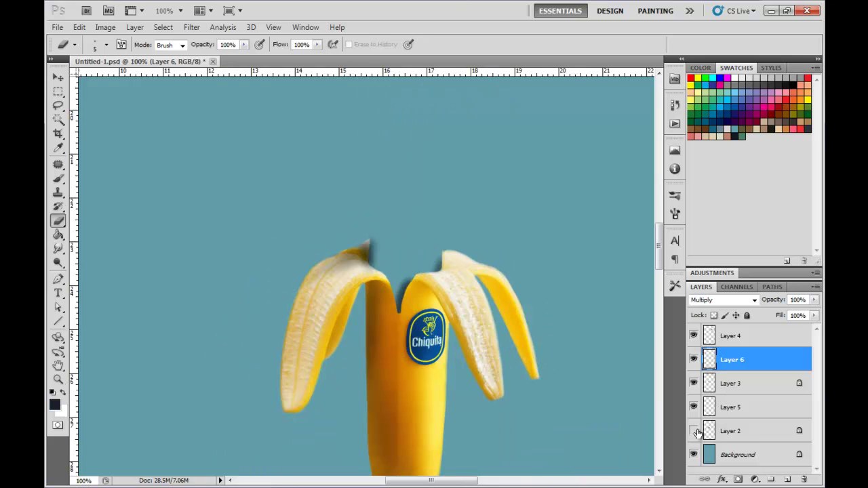
pyautogui.click(693, 431)
pyautogui.click(694, 383)
pyautogui.click(694, 383)
pyautogui.click(717, 384)
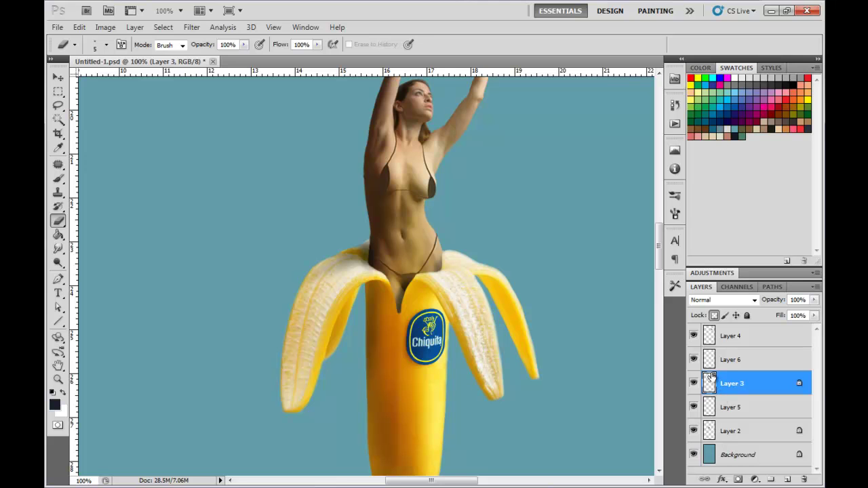
pyautogui.keyDown('ctrl'); pyautogui.click(709, 382); pyautogui.keyUp('ctrl')
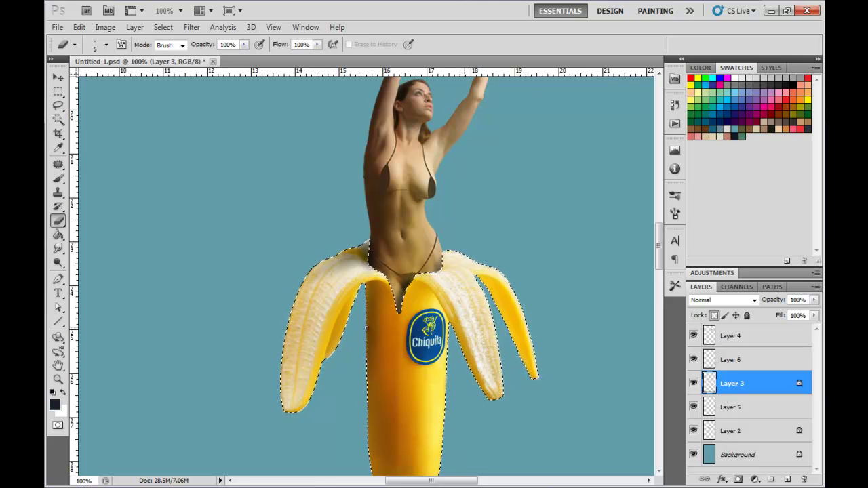
pyautogui.click(163, 27)
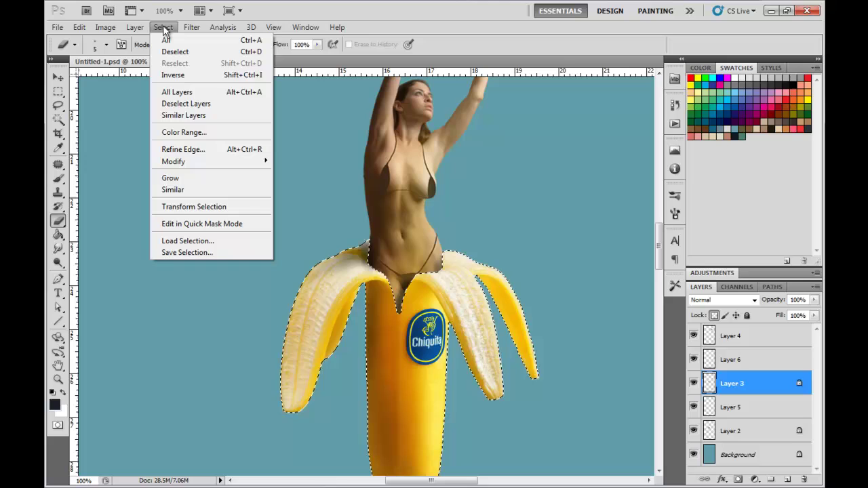
pyautogui.click(172, 75)
pyautogui.click(79, 27)
pyautogui.click(92, 97)
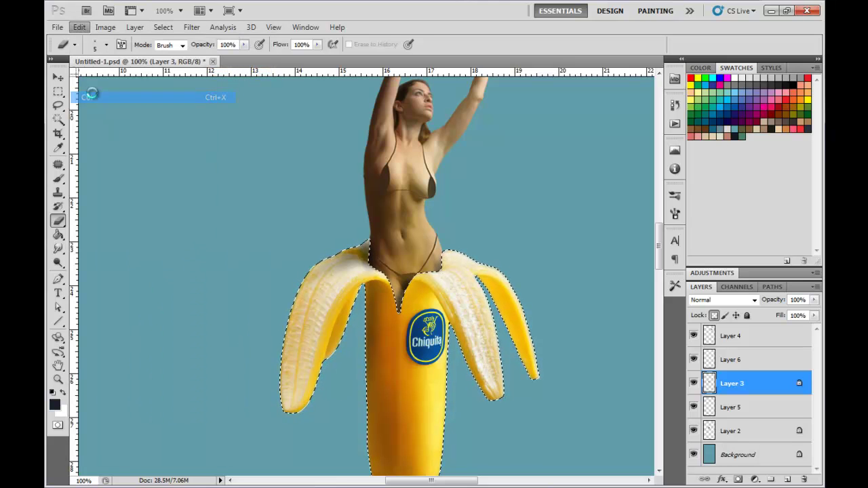
pyautogui.hotkey('ctrl', 'd')
# - Turn off the transparent-pixel lock on Layer 3 and on Layer 2
pyautogui.click(57, 106)
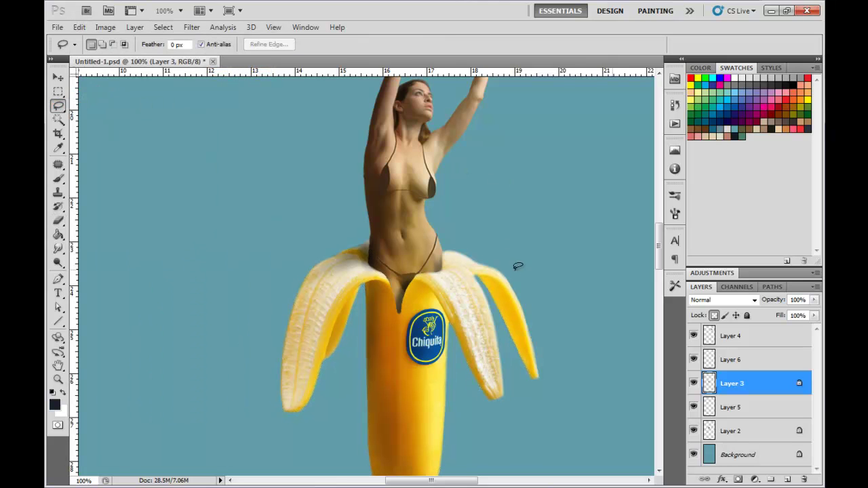
pyautogui.hotkey('ctrl', '-')
pyautogui.hotkey('ctrl', '-')
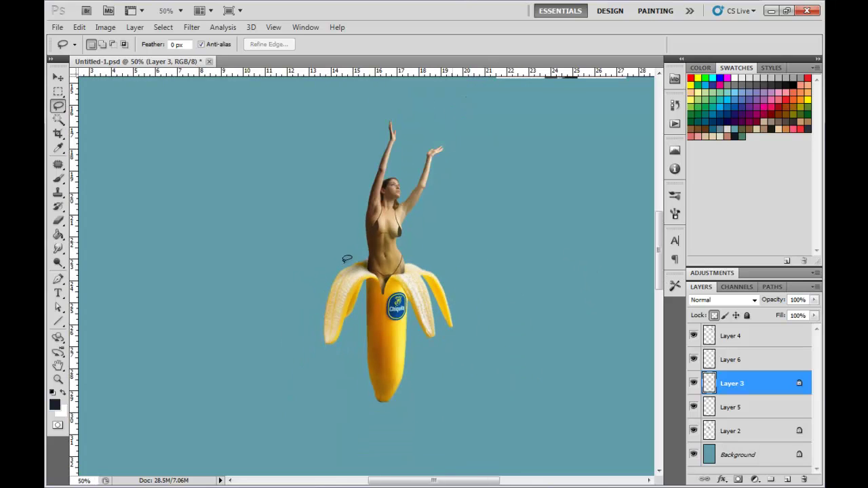
pyautogui.moveTo(556, 242); pyautogui.dragTo(499, 198)
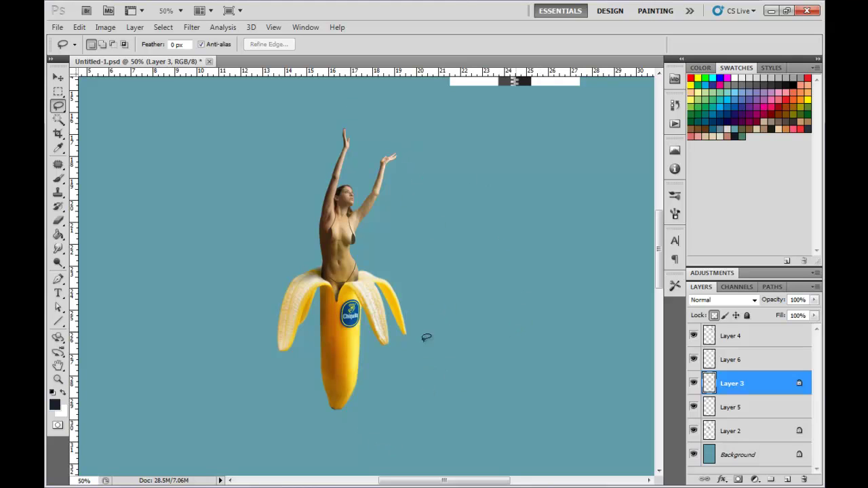
pyautogui.click(713, 315)
pyautogui.click(732, 431)
pyautogui.click(714, 315)
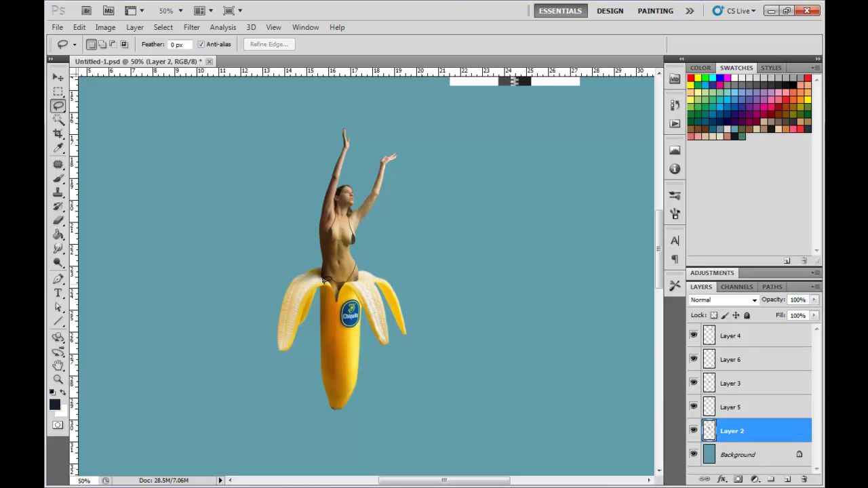
# - Apply Levels to the woman on Layer 2 with input levels 26 and 230 and output white 234
pyautogui.click(106, 27)
pyautogui.moveTo(125, 60)
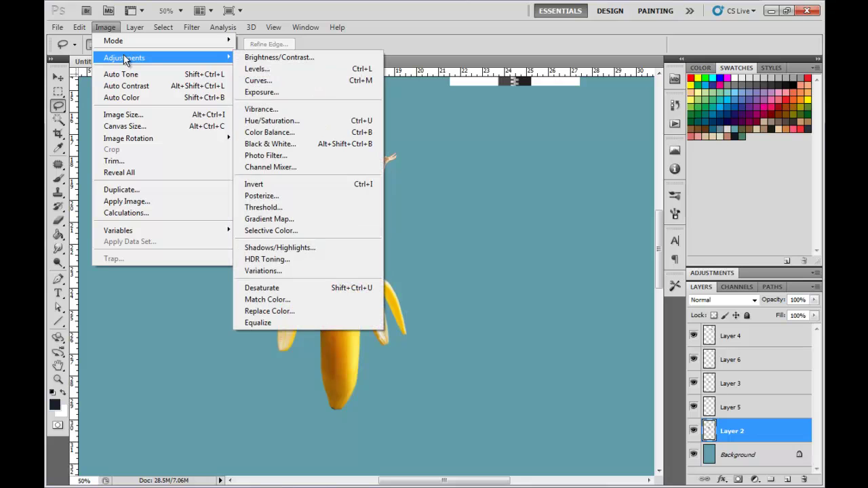
pyautogui.click(257, 68)
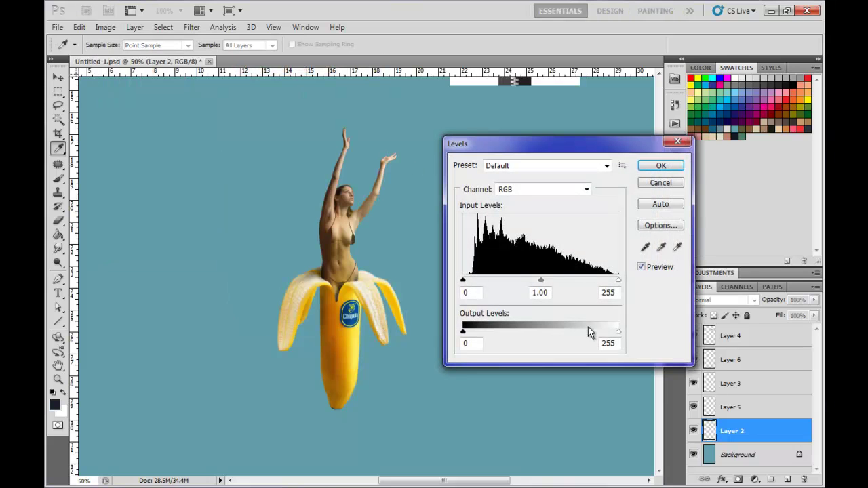
pyautogui.moveTo(620, 332)
pyautogui.mouseDown()
pyautogui.moveTo(577, 333)
pyautogui.moveTo(622, 327)
pyautogui.moveTo(606, 334)
pyautogui.mouseUp()
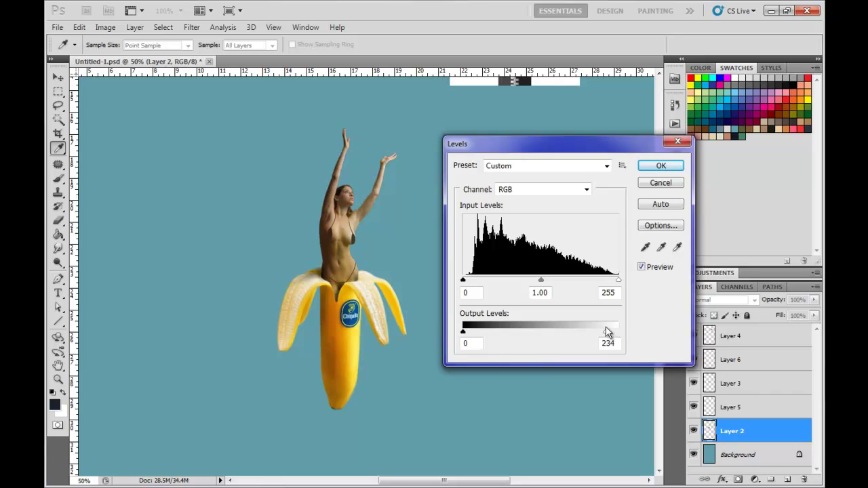
pyautogui.moveTo(463, 280); pyautogui.dragTo(478, 284)
pyautogui.moveTo(619, 279); pyautogui.dragTo(605, 285)
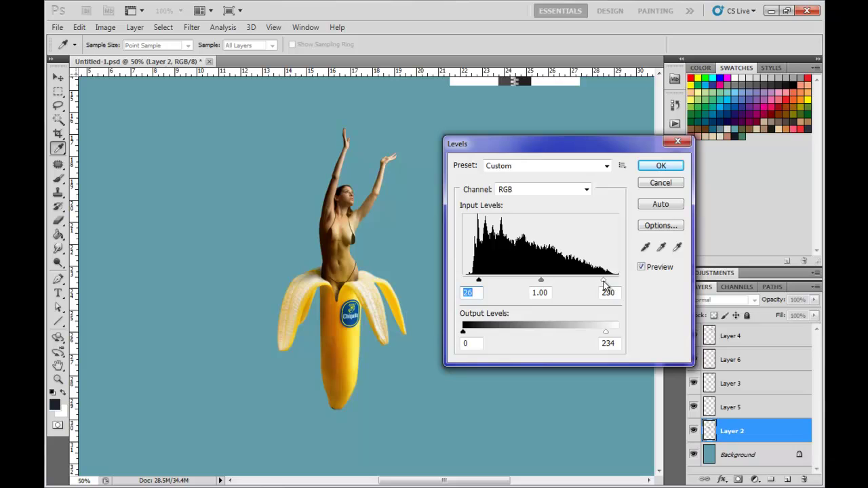
pyautogui.click(661, 165)
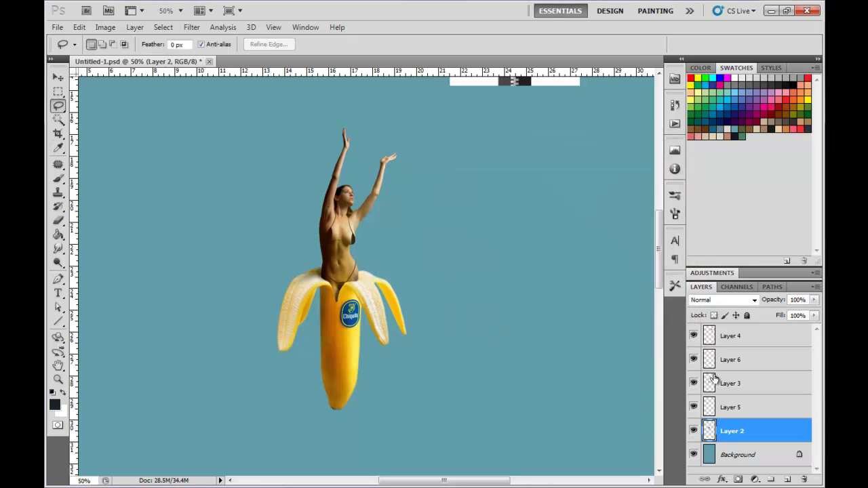
# - Apply Levels to the banana on Layer 3, raising the input black point and lowering the output white point
pyautogui.click(723, 384)
pyautogui.click(107, 27)
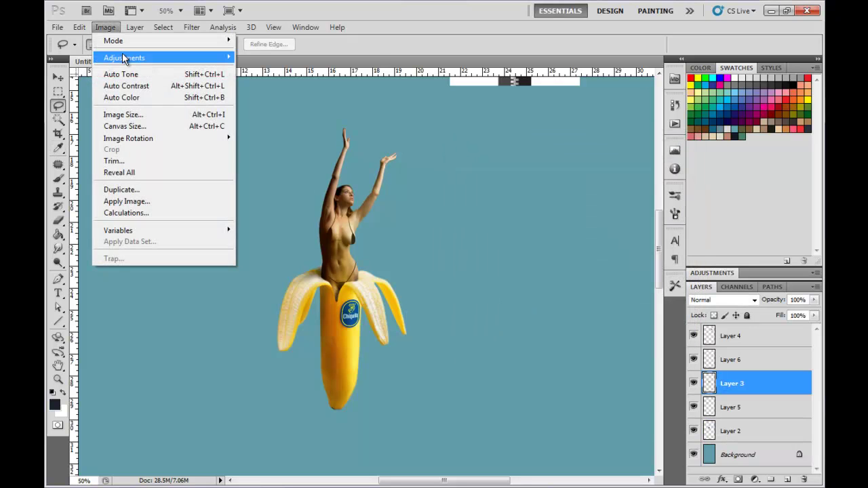
pyautogui.moveTo(126, 58)
pyautogui.click(256, 68)
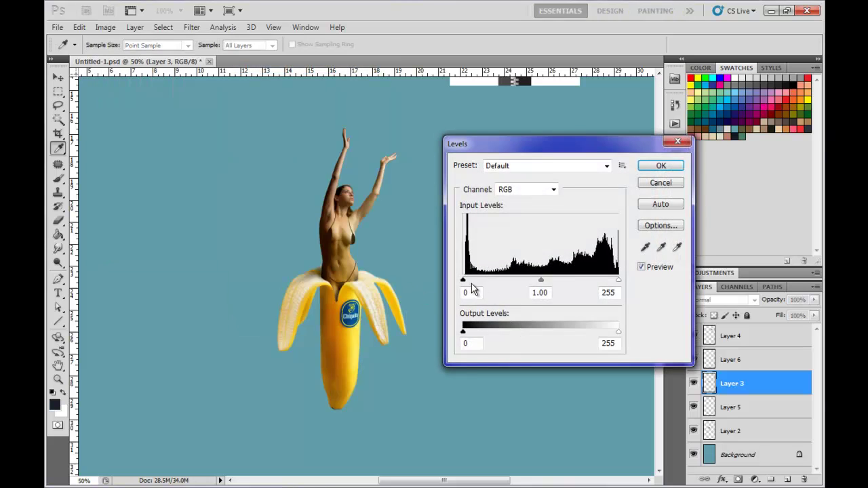
pyautogui.moveTo(464, 280); pyautogui.dragTo(494, 283)
pyautogui.moveTo(618, 284)
pyautogui.mouseDown()
pyautogui.moveTo(606, 287)
pyautogui.moveTo(617, 283)
pyautogui.mouseUp()
pyautogui.moveTo(618, 334); pyautogui.dragTo(608, 337)
pyautogui.click(660, 166)
pyautogui.press('l')
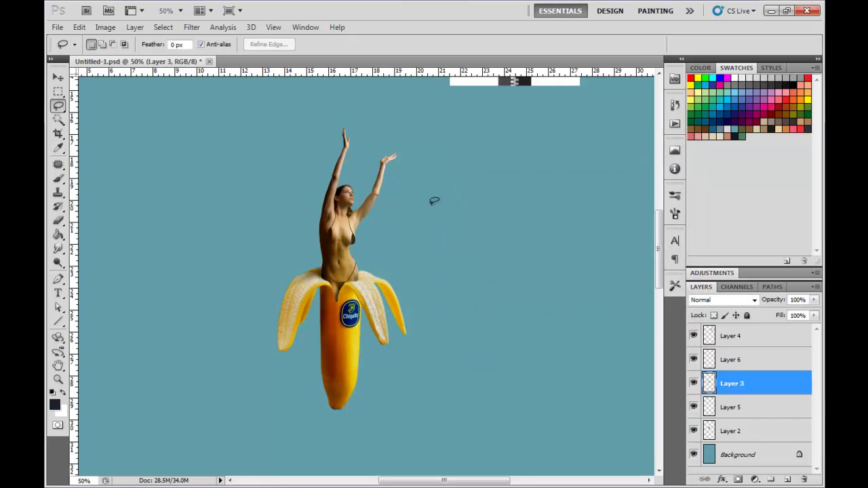
pyautogui.click(105, 27)
pyautogui.moveTo(128, 59)
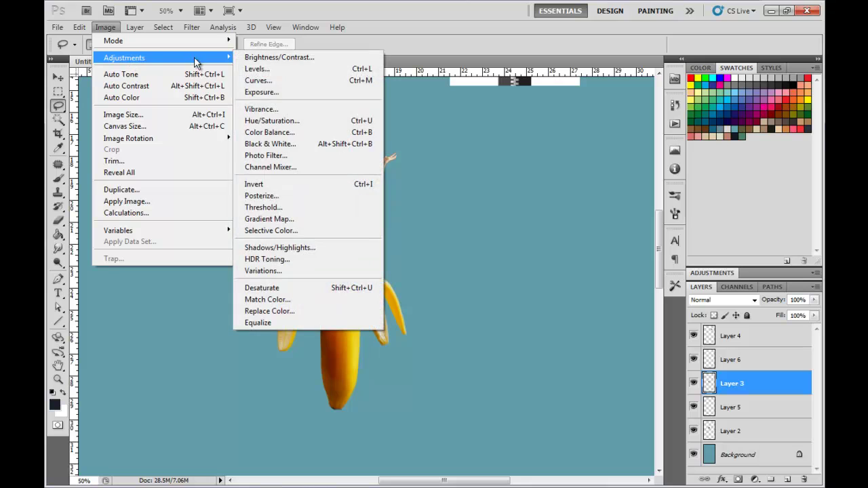
pyautogui.click(283, 120)
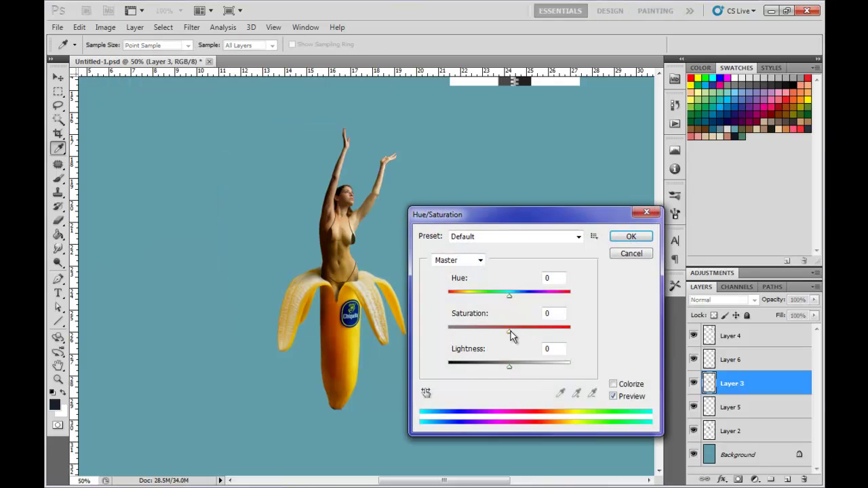
pyautogui.moveTo(510, 331)
pyautogui.mouseDown()
pyautogui.moveTo(491, 332)
pyautogui.moveTo(498, 331)
pyautogui.mouseUp()
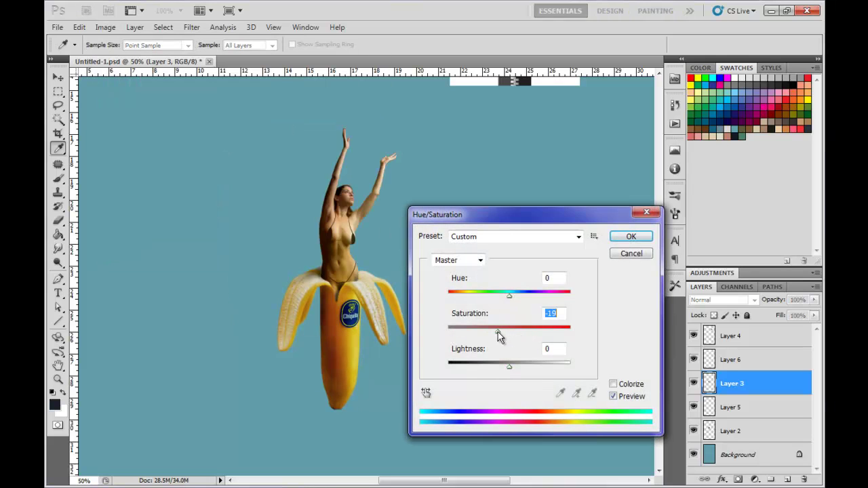
pyautogui.click(631, 253)
pyautogui.press('l')
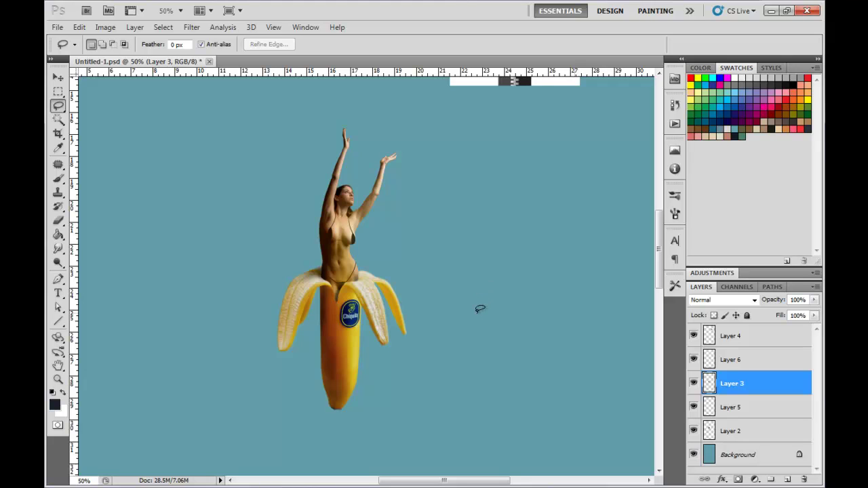
# - Move the zipper image on Layer 4 down into the empty area to the right of the banana
pyautogui.click(57, 78)
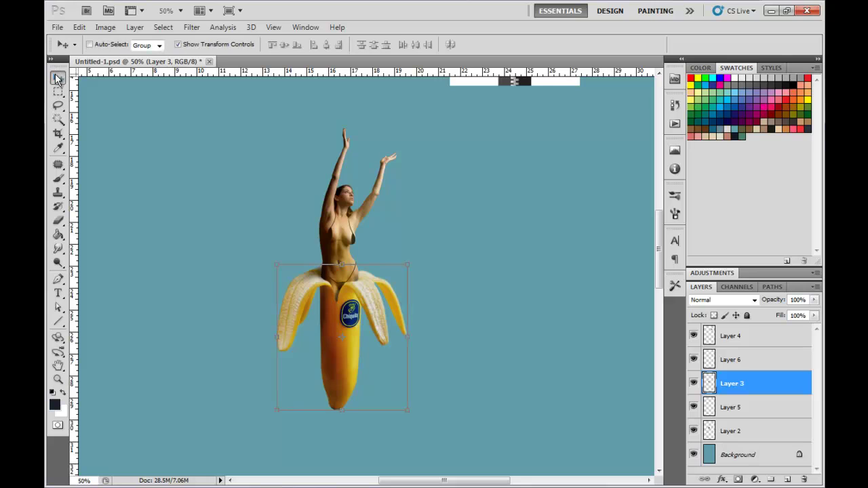
pyautogui.click(721, 338)
pyautogui.moveTo(514, 153); pyautogui.dragTo(504, 393)
# - Scale the zipper on Layer 4 proportionally to 19.48% and set its blend mode to Multiply
pyautogui.moveTo(571, 195); pyautogui.dragTo(465, 306)
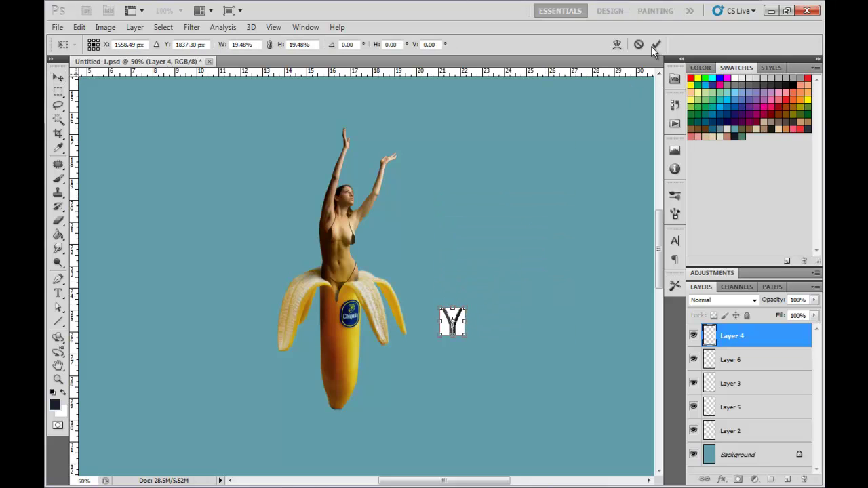
pyautogui.click(654, 46)
pyautogui.hotkey('ctrl', '+')
pyautogui.hotkey('ctrl', '+')
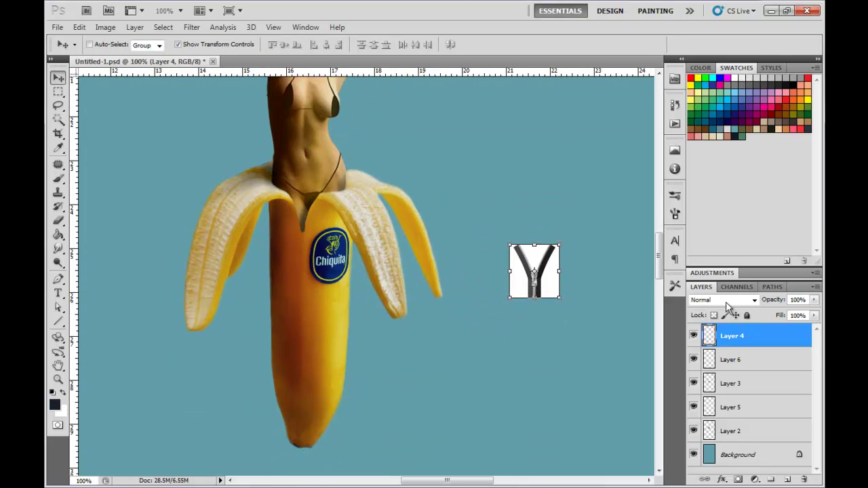
pyautogui.click(726, 303)
pyautogui.click(712, 44)
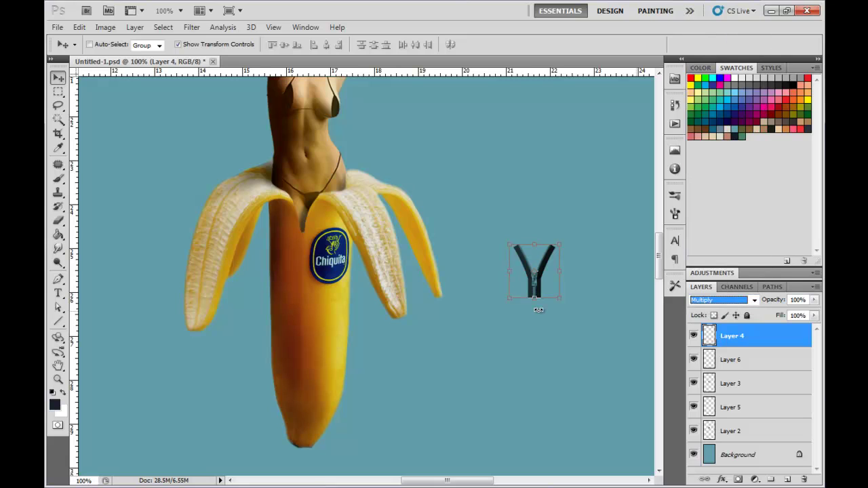
# - Position the small zipper over the V-shaped opening at the front of the banana peel
pyautogui.moveTo(539, 287); pyautogui.dragTo(304, 240)
pyautogui.hotkey('ctrl', '+')
pyautogui.hotkey('ctrl', '+')
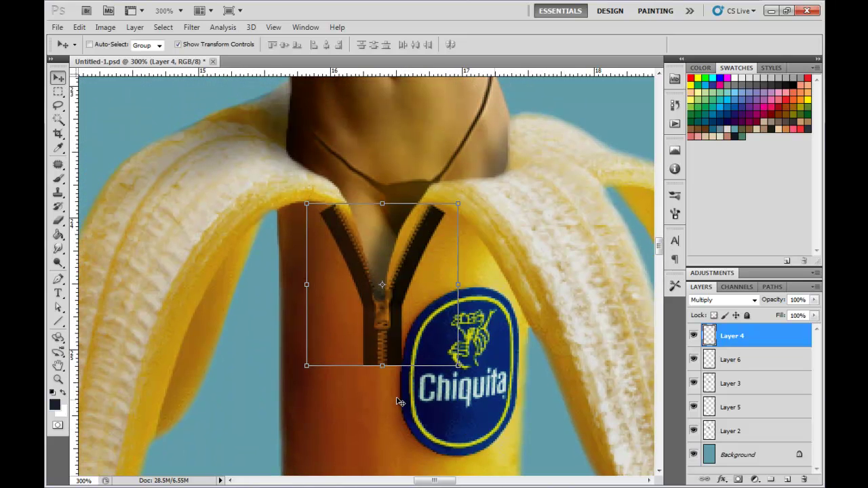
pyautogui.moveTo(400, 402)
pyautogui.mouseDown()
pyautogui.moveTo(404, 355)
pyautogui.moveTo(403, 444)
pyautogui.moveTo(397, 409)
pyautogui.mouseUp()
pyautogui.moveTo(382, 353); pyautogui.dragTo(381, 354)
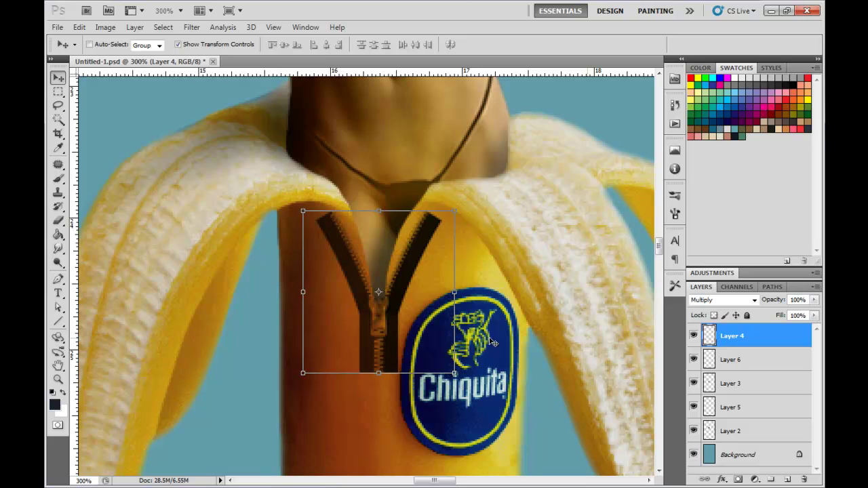
# - Try the Dissolve blend mode on the zipper layer and get the Magic Wand ready
pyautogui.click(755, 302)
pyautogui.click(719, 18)
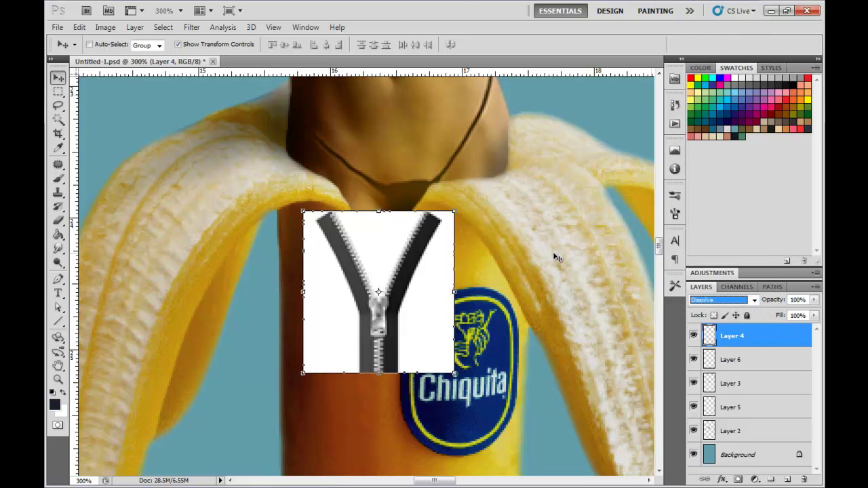
pyautogui.click(58, 120)
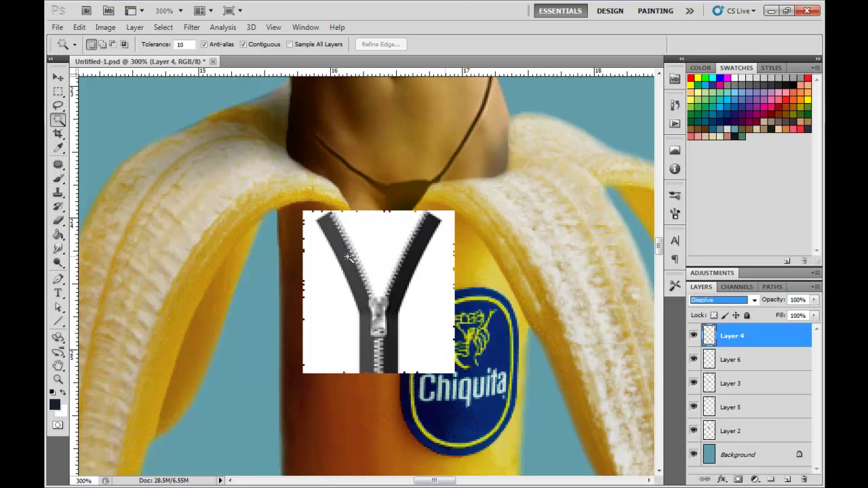
# - Undo the zipper's blend mode changes, placement and scaling to restore the large image on Layer 4
pyautogui.hotkey('ctrl', '-')
pyautogui.hotkey('ctrl', '-')
pyautogui.hotkey('ctrl', '-')
pyautogui.hotkey('ctrl', '-')
pyautogui.hotkey('ctrl', 'alt', 'z')
pyautogui.hotkey('ctrl', 'alt', 'z')
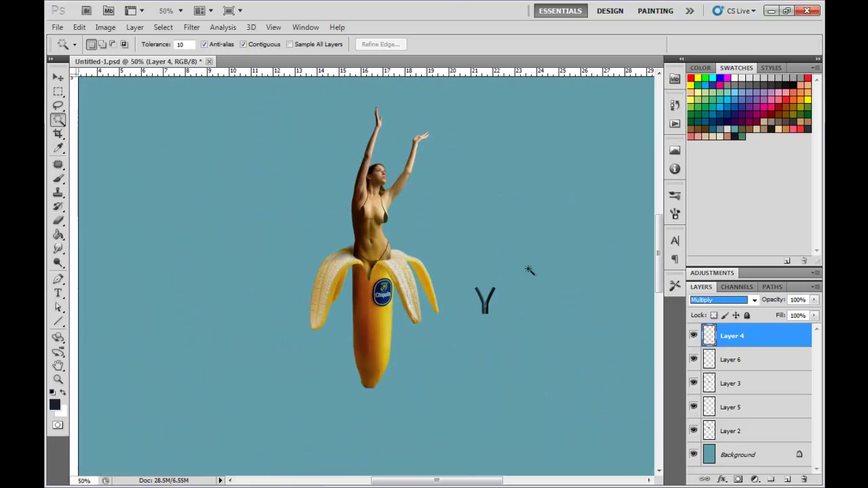
pyautogui.hotkey('ctrl', 'alt', 'z')
pyautogui.hotkey('ctrl', 'alt', 'z')
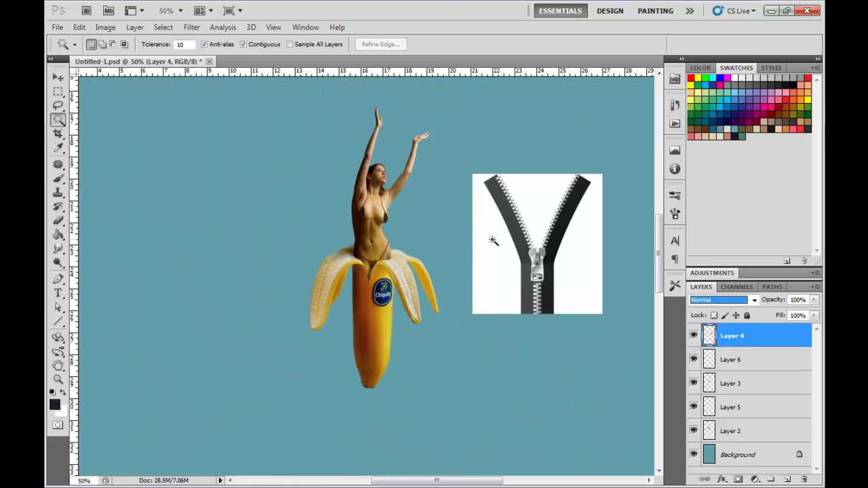
# - Select the white background around the zipper with the Magic Wand at tolerance 10 and cut it away
pyautogui.click(493, 241)
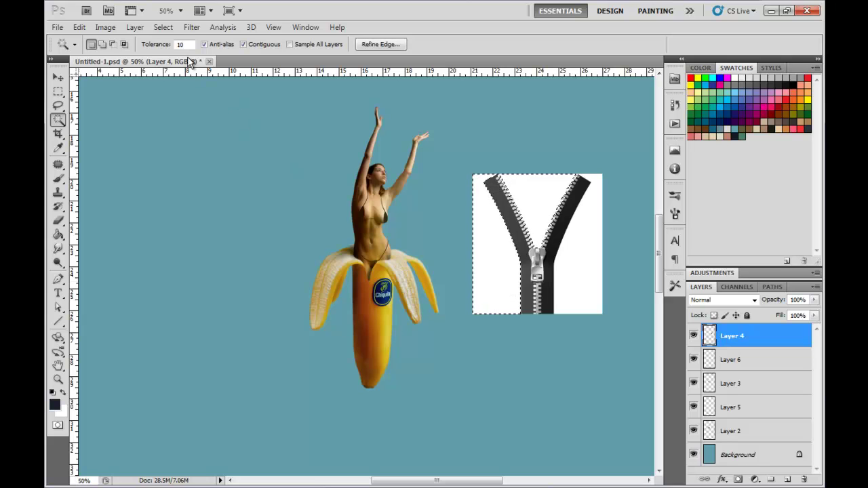
pyautogui.click(80, 27)
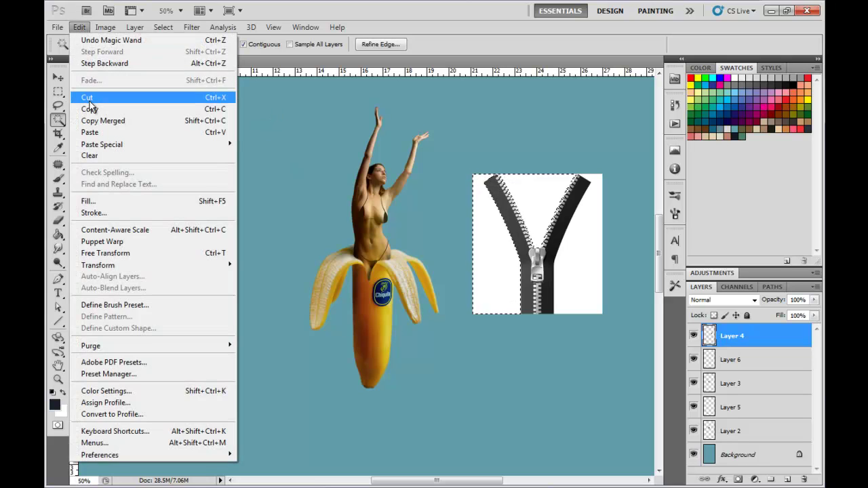
pyautogui.click(89, 99)
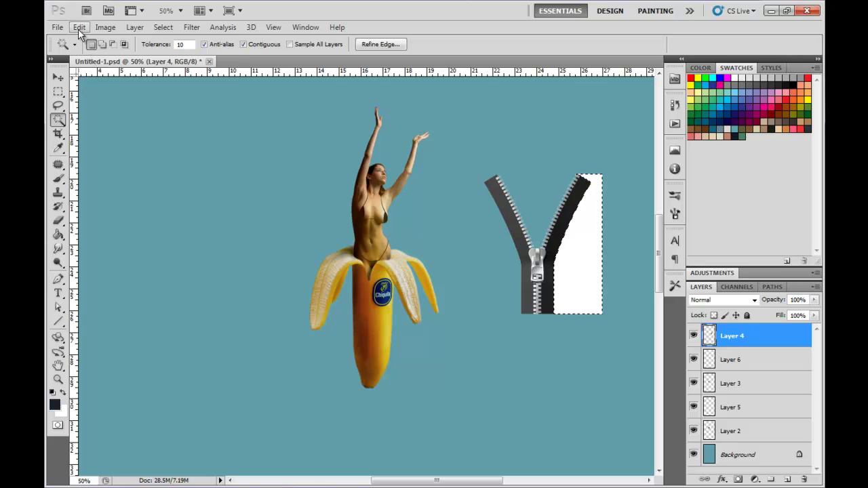
pyautogui.click(79, 29)
pyautogui.click(94, 99)
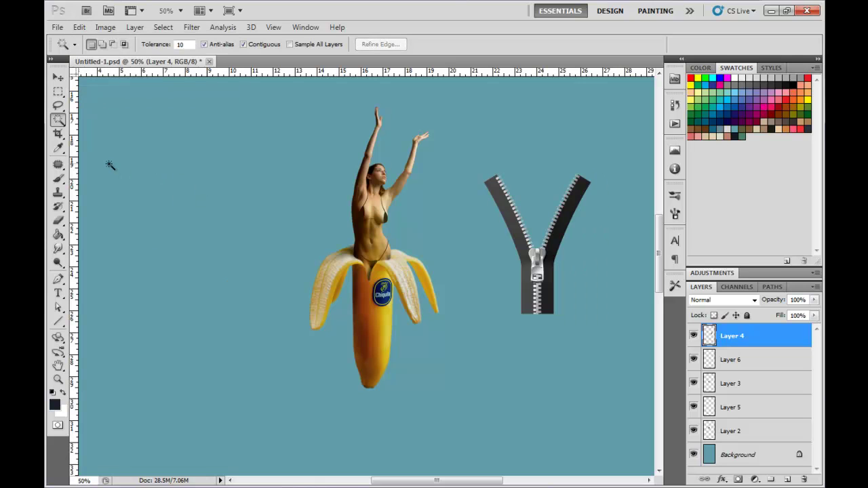
# - Scale the cut-out zipper down proportionally and move it onto the front of the banana
pyautogui.click(57, 77)
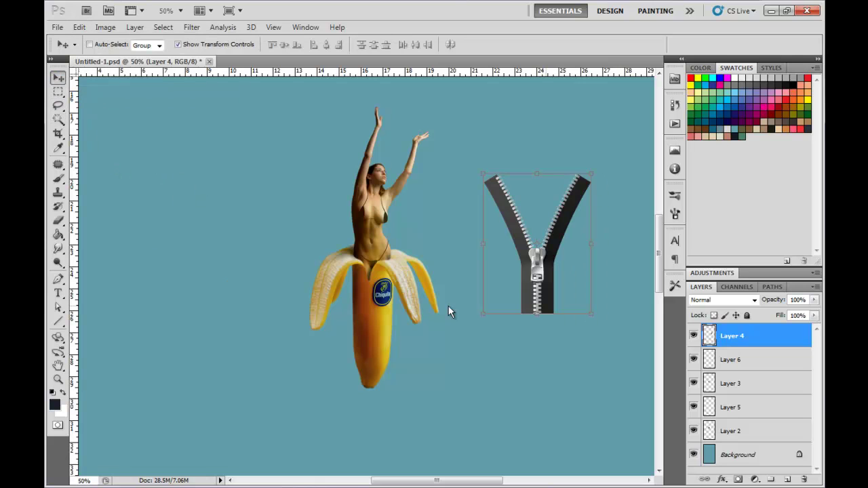
pyautogui.moveTo(591, 175); pyautogui.dragTo(524, 260)
pyautogui.click(657, 45)
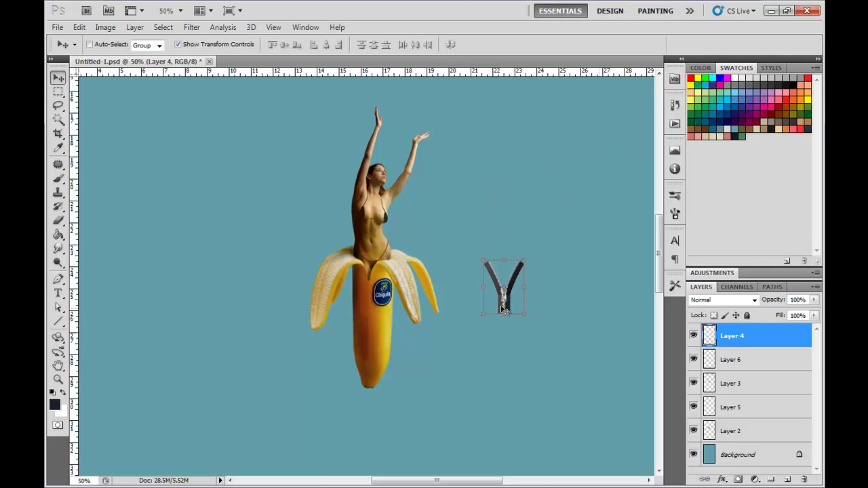
pyautogui.moveTo(503, 309); pyautogui.dragTo(371, 314)
pyautogui.hotkey('ctrl', '+')
pyautogui.hotkey('ctrl', '+')
pyautogui.hotkey('ctrl', '+')
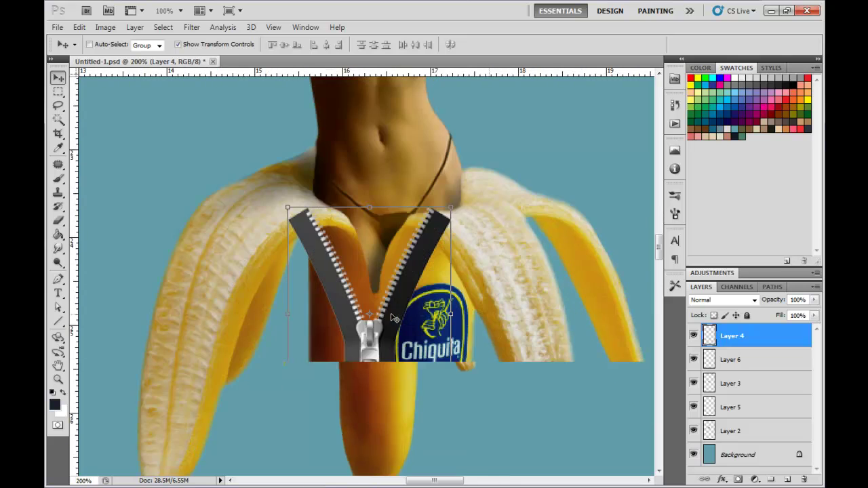
# - Scale the zipper proportionally to 46.77% and fit it over the V-shaped opening in the banana peel
pyautogui.moveTo(452, 205); pyautogui.dragTo(387, 287)
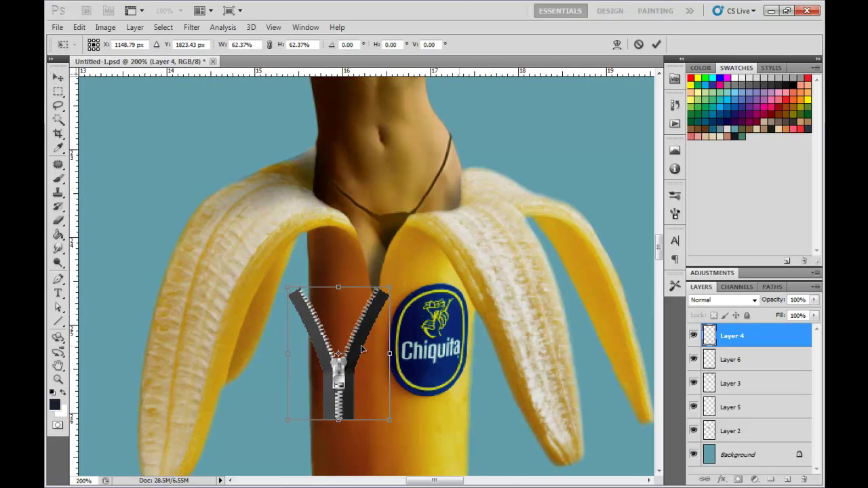
pyautogui.moveTo(360, 348); pyautogui.dragTo(398, 285)
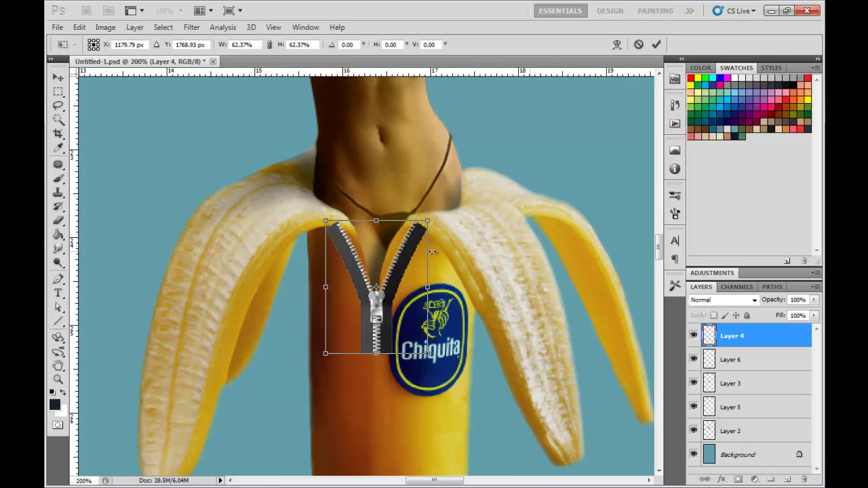
pyautogui.moveTo(427, 221); pyautogui.dragTo(391, 256)
pyautogui.moveTo(385, 317); pyautogui.dragTo(384, 297)
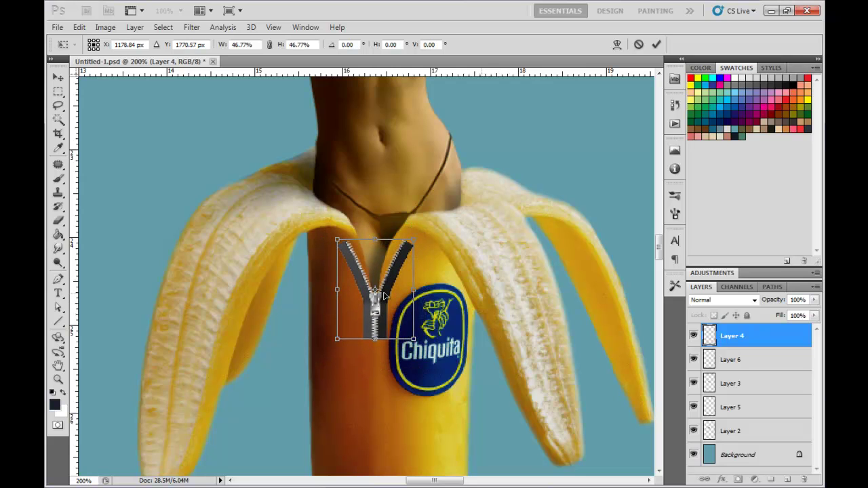
pyautogui.click(657, 45)
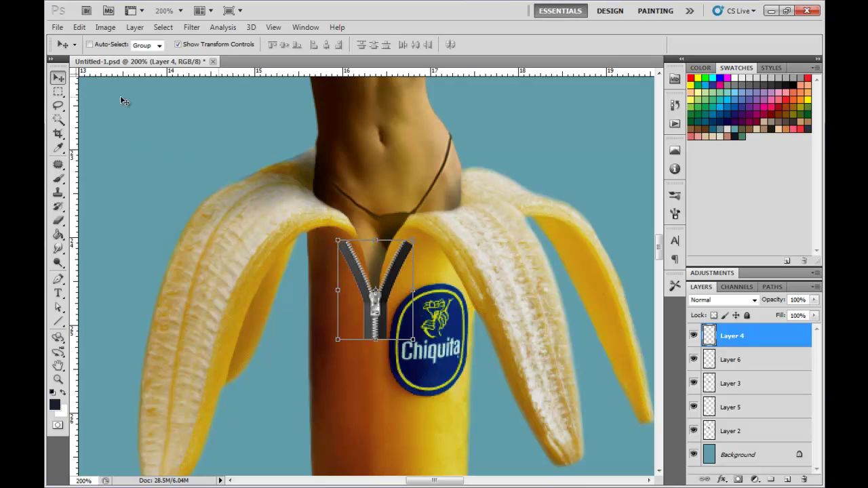
# - Start a Puppet Warp on the zipper of Layer 4 and pin its lower end and its slider
pyautogui.click(79, 27)
pyautogui.press('Escape')
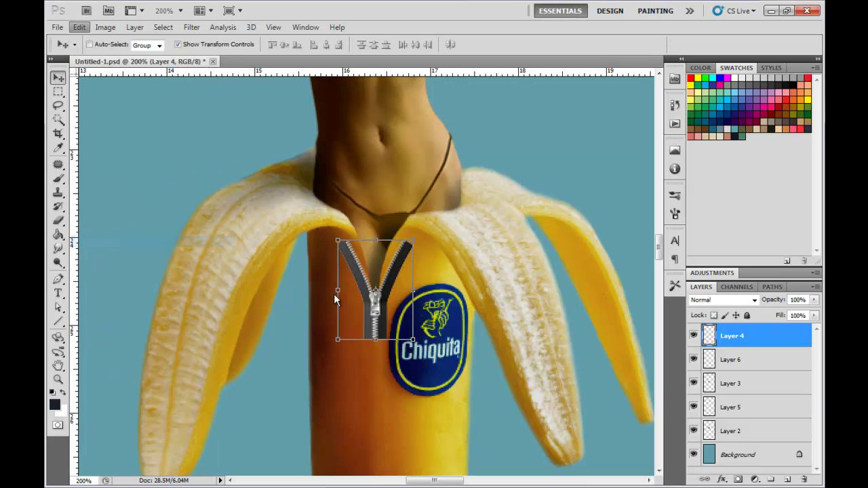
pyautogui.click(372, 331)
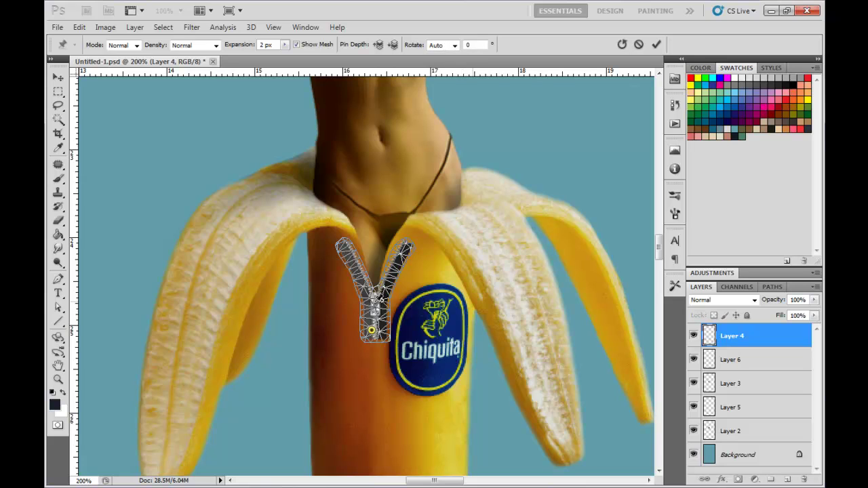
pyautogui.click(374, 299)
pyautogui.hotkey('ctrl', '+')
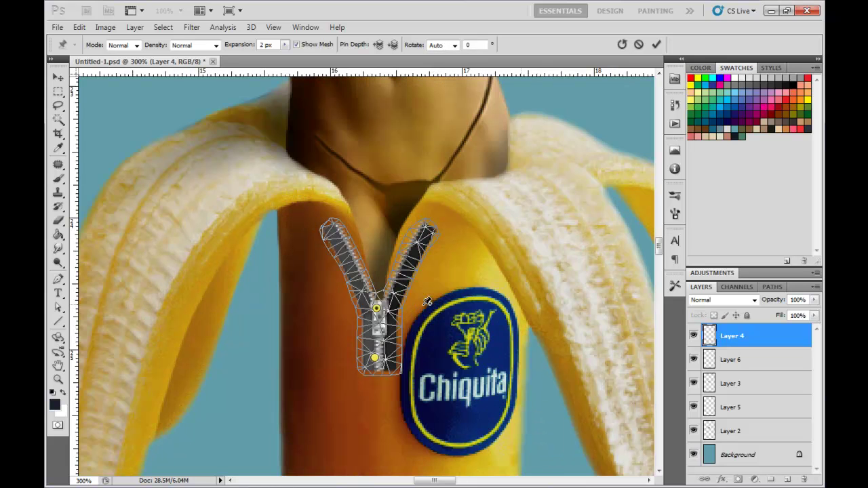
# - Pull both upper zipper arms inward with warp pins to follow the V-shaped peel opening, and apply the warp
pyautogui.click(426, 229)
pyautogui.moveTo(336, 233); pyautogui.dragTo(351, 234)
pyautogui.moveTo(427, 229); pyautogui.dragTo(406, 232)
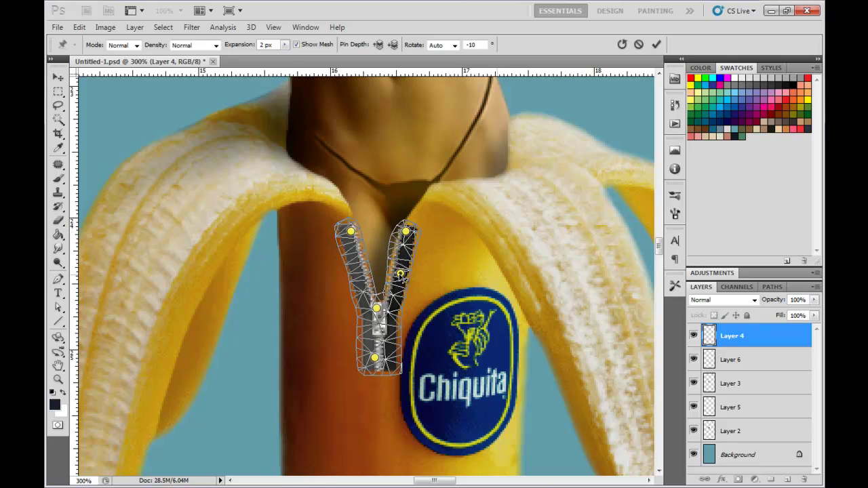
pyautogui.click(358, 268)
pyautogui.moveTo(359, 270); pyautogui.dragTo(396, 277)
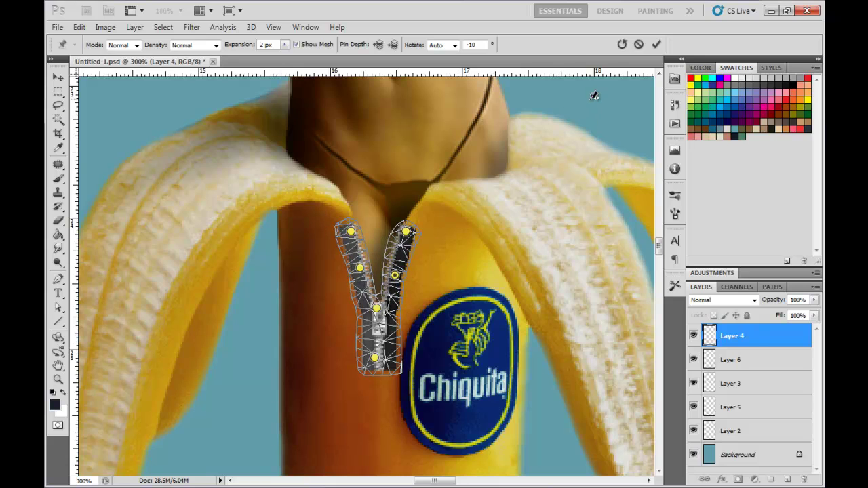
pyautogui.click(657, 44)
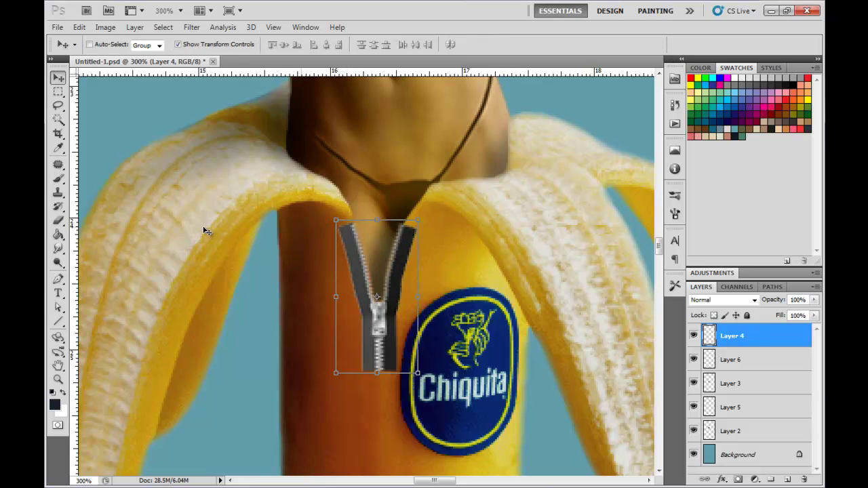
# - Erase the dark fabric along both outer sides of the zipper with a 5 px eraser, keeping only the teeth and slider
pyautogui.click(59, 220)
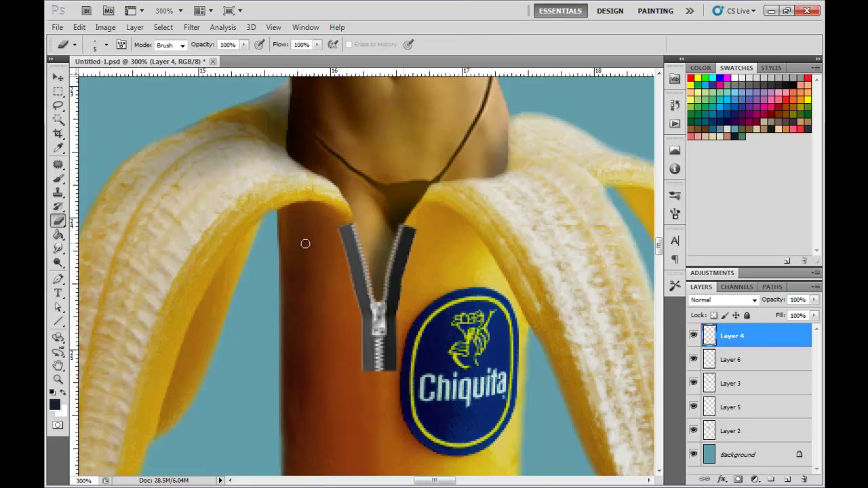
pyautogui.hotkey('ctrl', '+')
pyautogui.hotkey('ctrl', '+')
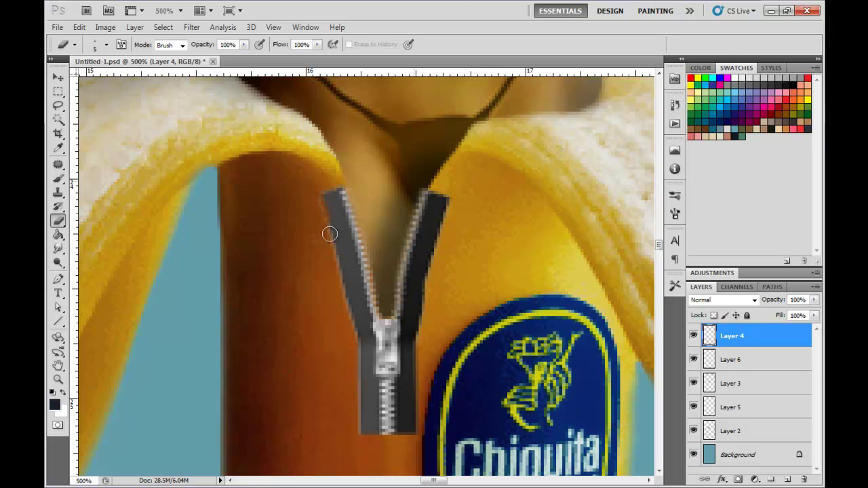
pyautogui.moveTo(337, 243)
pyautogui.mouseDown()
pyautogui.moveTo(329, 194)
pyautogui.moveTo(358, 297)
pyautogui.moveTo(356, 336)
pyautogui.moveTo(357, 301)
pyautogui.moveTo(364, 318)
pyautogui.moveTo(365, 430)
pyautogui.moveTo(357, 401)
pyautogui.moveTo(376, 359)
pyautogui.moveTo(371, 402)
pyautogui.mouseUp()
pyautogui.moveTo(445, 237)
pyautogui.mouseDown()
pyautogui.moveTo(437, 193)
pyautogui.moveTo(411, 275)
pyautogui.moveTo(416, 343)
pyautogui.moveTo(412, 277)
pyautogui.moveTo(418, 294)
pyautogui.moveTo(407, 298)
pyautogui.moveTo(402, 391)
pyautogui.moveTo(416, 348)
pyautogui.moveTo(405, 409)
pyautogui.moveTo(402, 384)
pyautogui.moveTo(403, 432)
pyautogui.mouseUp()
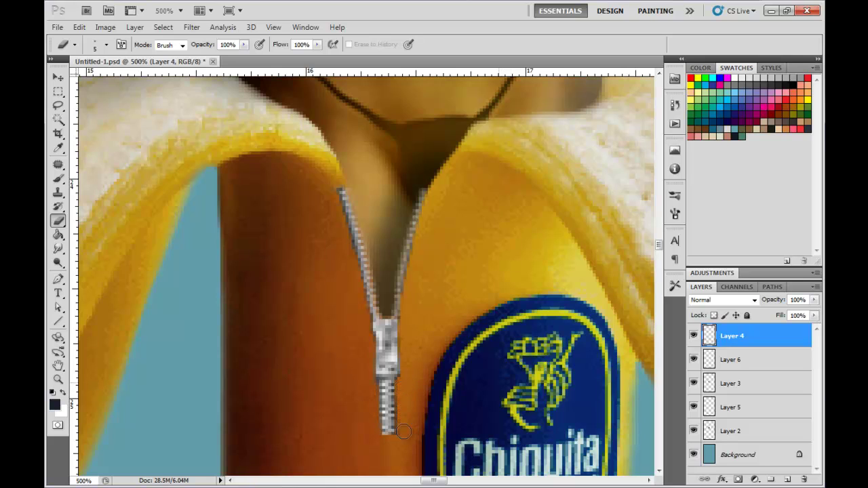
# - Paint a soft dark shadow on Layer 6 along the zipper's edges with a 5 px brush at 26% opacity
pyautogui.click(58, 178)
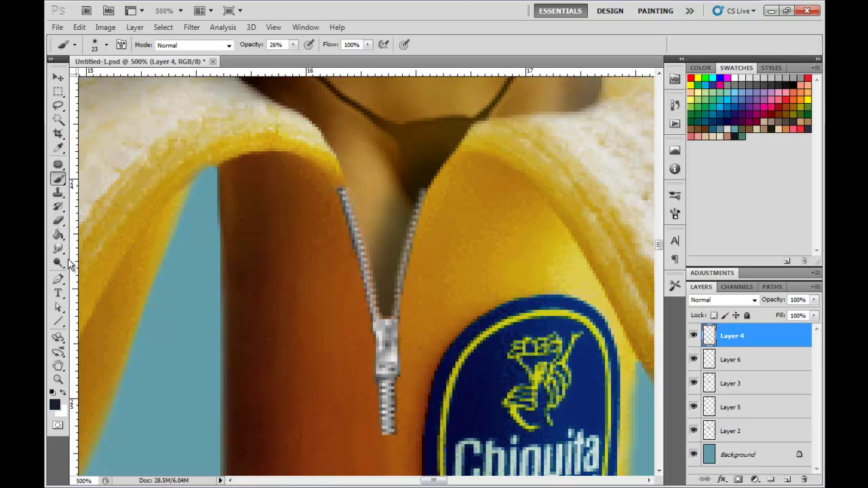
pyautogui.click(693, 383)
pyautogui.click(693, 360)
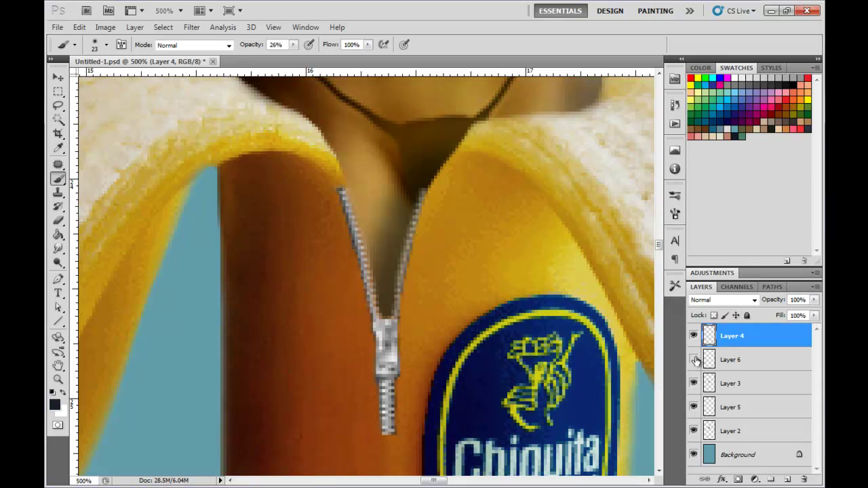
pyautogui.click(694, 359)
pyautogui.click(719, 360)
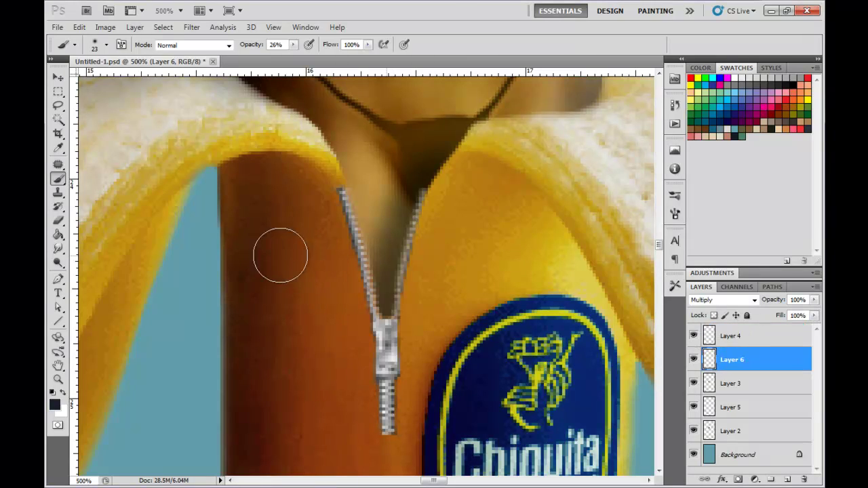
pyautogui.rightClick(378, 318)
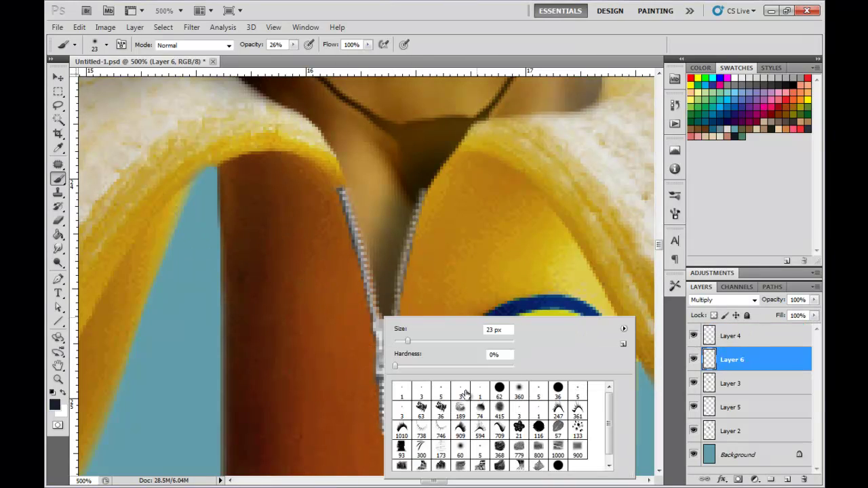
pyautogui.click(441, 391)
pyautogui.click(341, 214)
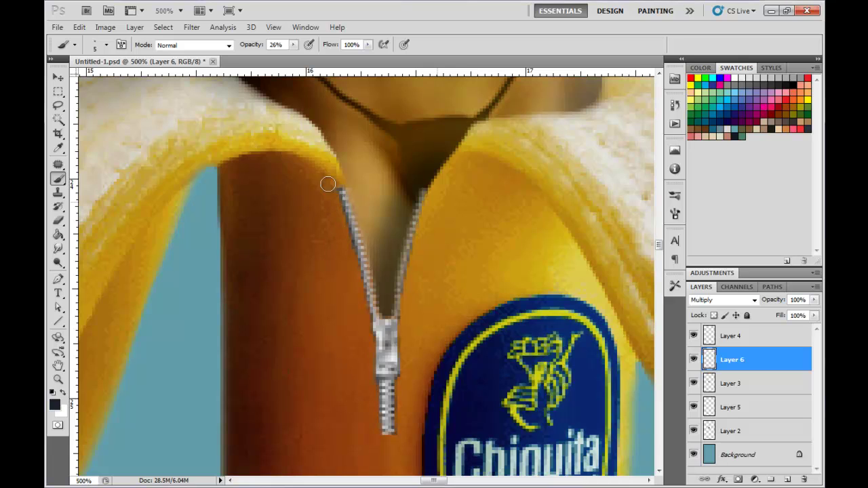
pyautogui.moveTo(325, 184); pyautogui.dragTo(375, 325)
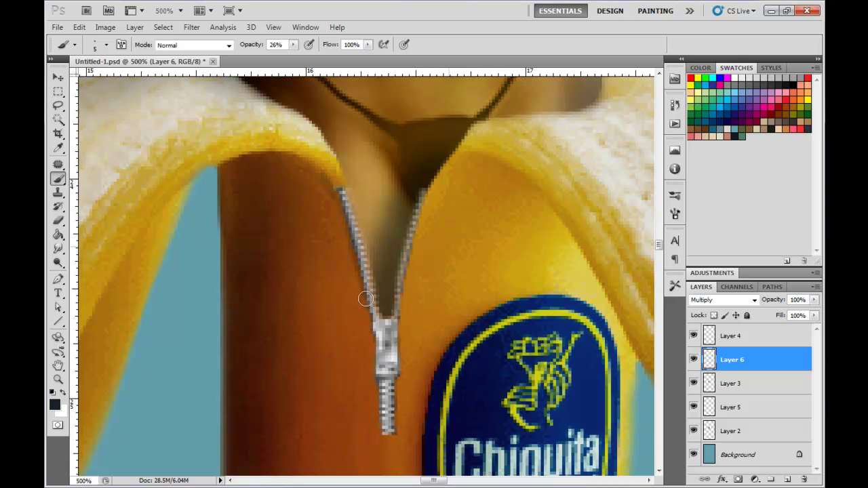
pyautogui.moveTo(364, 288); pyautogui.dragTo(378, 400)
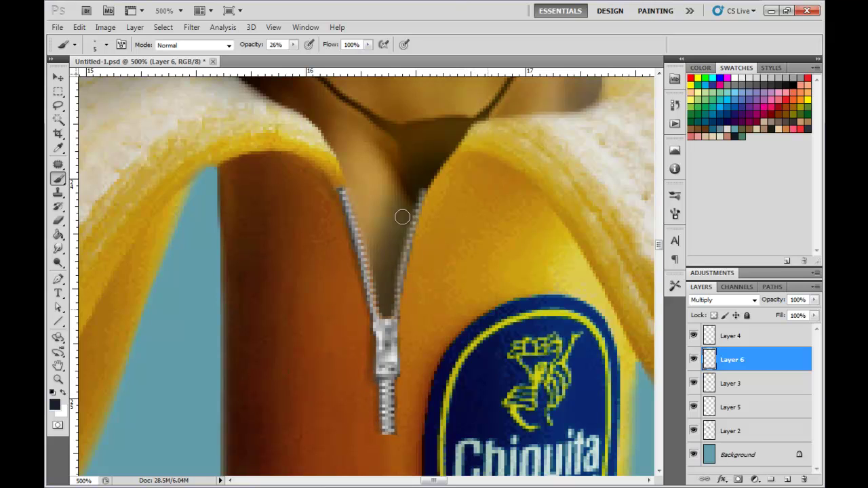
pyautogui.moveTo(386, 298)
pyautogui.mouseDown()
pyautogui.moveTo(383, 351)
pyautogui.moveTo(397, 349)
pyautogui.mouseUp()
# - Darken the zipper's slider and teeth on Layer 4 with brush strokes at 26% opacity
pyautogui.click(719, 337)
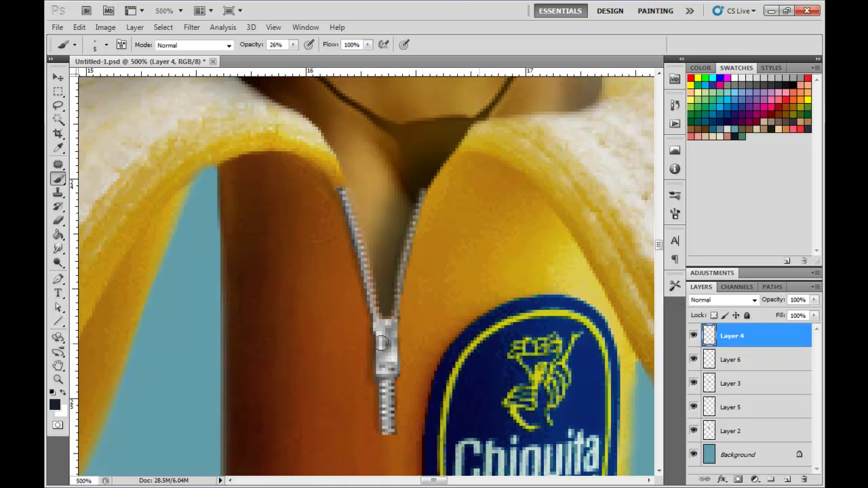
pyautogui.moveTo(381, 320)
pyautogui.mouseDown()
pyautogui.moveTo(383, 366)
pyautogui.moveTo(381, 322)
pyautogui.mouseUp()
pyautogui.moveTo(387, 371)
pyautogui.mouseDown()
pyautogui.moveTo(378, 326)
pyautogui.moveTo(347, 221)
pyautogui.mouseUp()
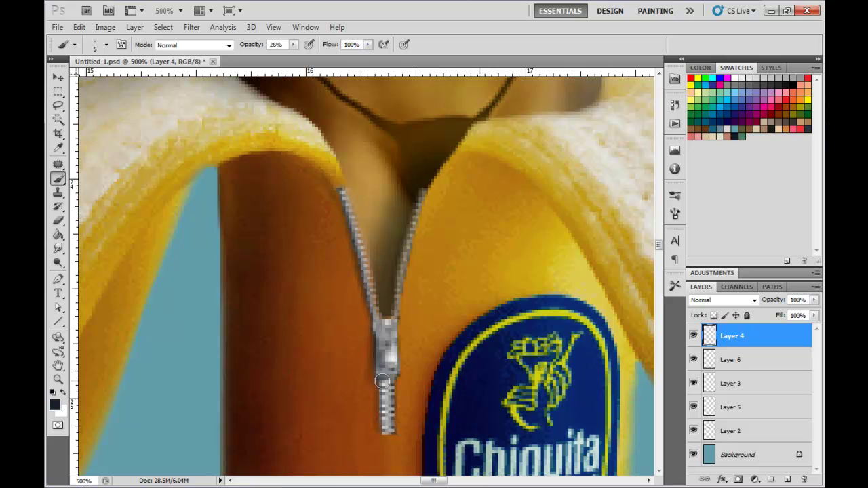
pyautogui.moveTo(384, 381)
pyautogui.mouseDown()
pyautogui.moveTo(385, 424)
pyautogui.moveTo(385, 359)
pyautogui.mouseUp()
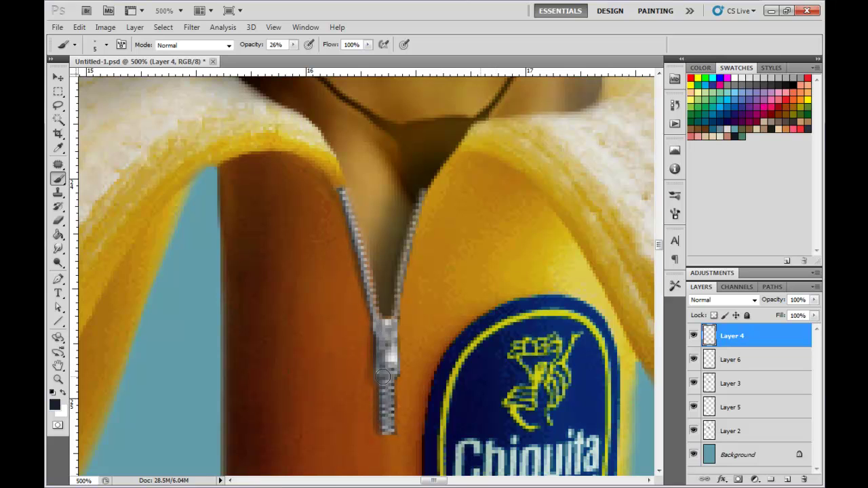
# - Erase the upper tips of both zipper arms so they blend into the peel edges
pyautogui.hotkey('ctrl', '-')
pyautogui.hotkey('ctrl', '-')
pyautogui.hotkey('ctrl', '-')
pyautogui.hotkey('ctrl', '-')
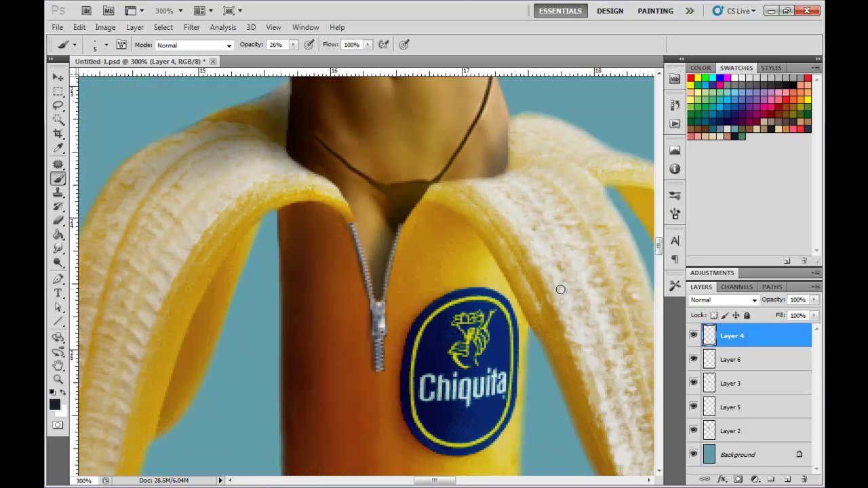
pyautogui.hotkey('ctrl', '+')
pyautogui.hotkey('ctrl', '+')
pyautogui.hotkey('ctrl', '+')
pyautogui.hotkey('ctrl', '+')
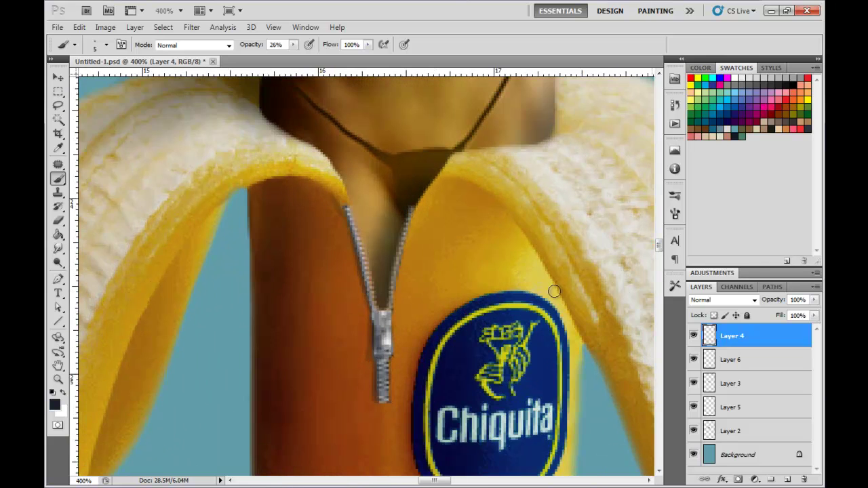
pyautogui.press('e')
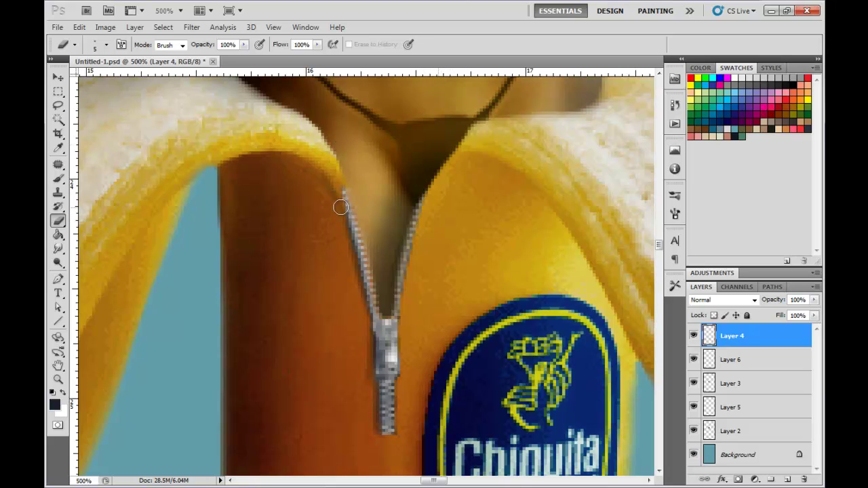
# - Examine the finished zipper close up and within the whole composite
pyautogui.hotkey('ctrl', '-')
pyautogui.hotkey('ctrl', '-')
pyautogui.hotkey('ctrl', '-')
pyautogui.hotkey('ctrl', '-')
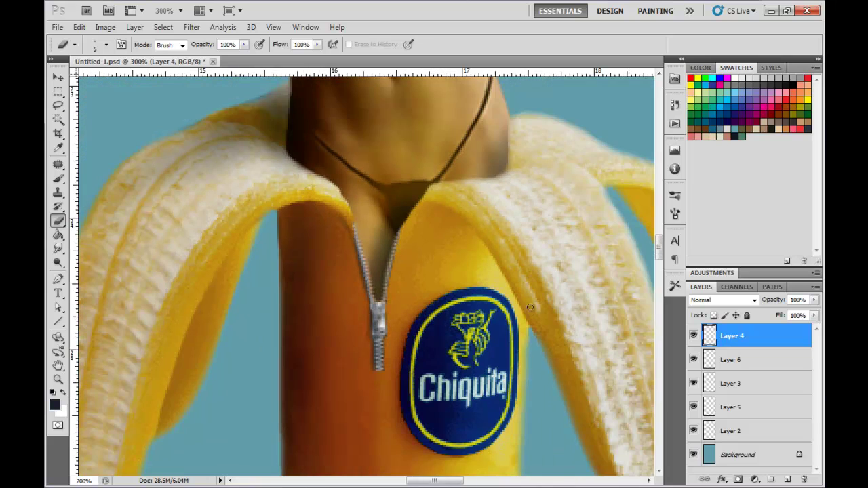
pyautogui.hotkey('ctrl', '-')
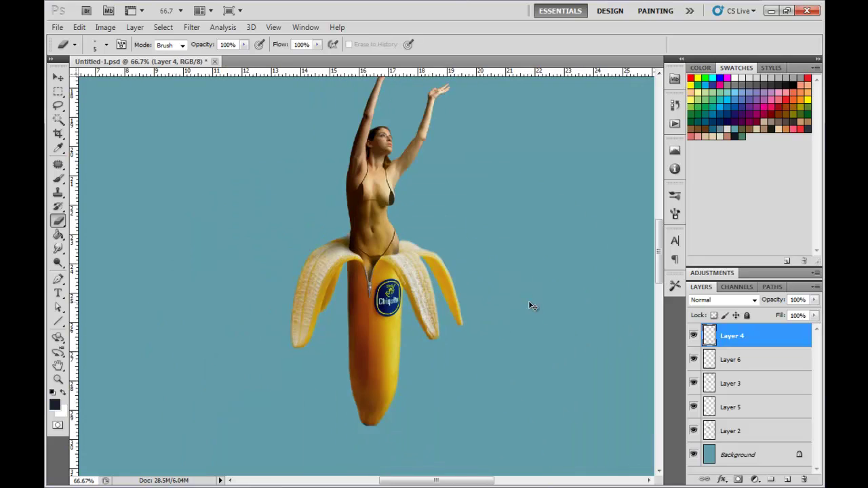
pyautogui.hotkey('ctrl', '+')
pyautogui.hotkey('ctrl', '+')
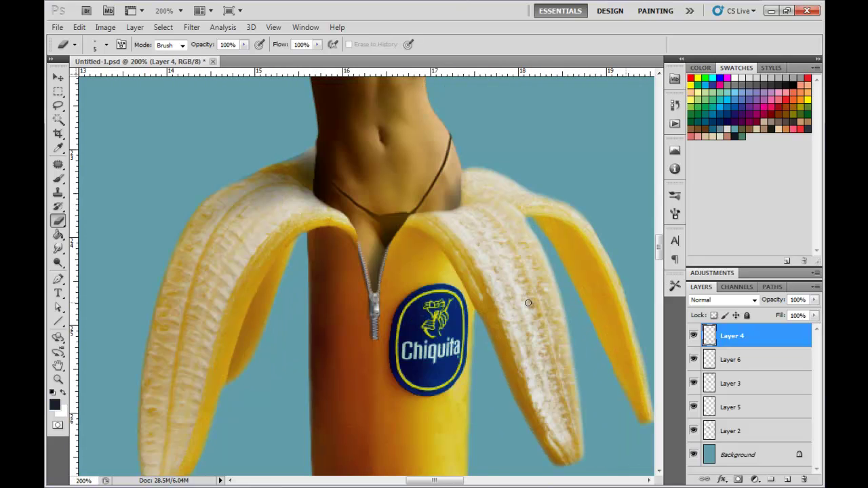
pyautogui.hotkey('ctrl', '-')
pyautogui.hotkey('ctrl', '-')
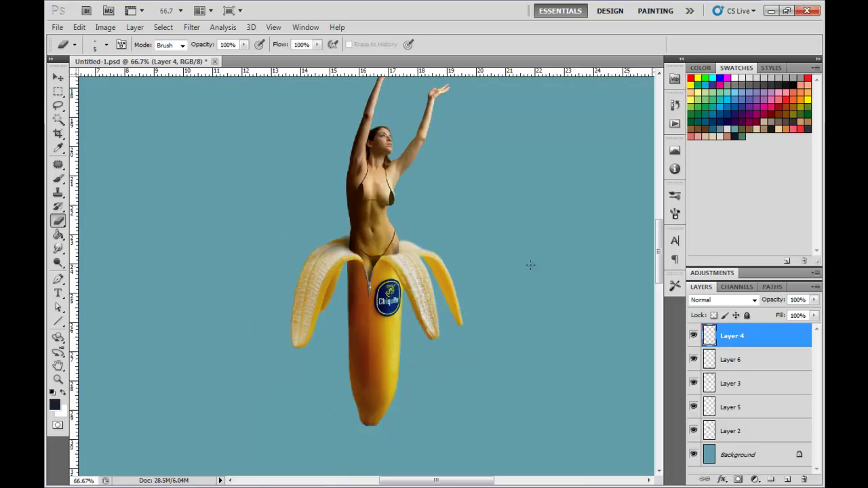
pyautogui.moveTo(529, 266); pyautogui.dragTo(543, 224)
pyautogui.hotkey('ctrl', '-')
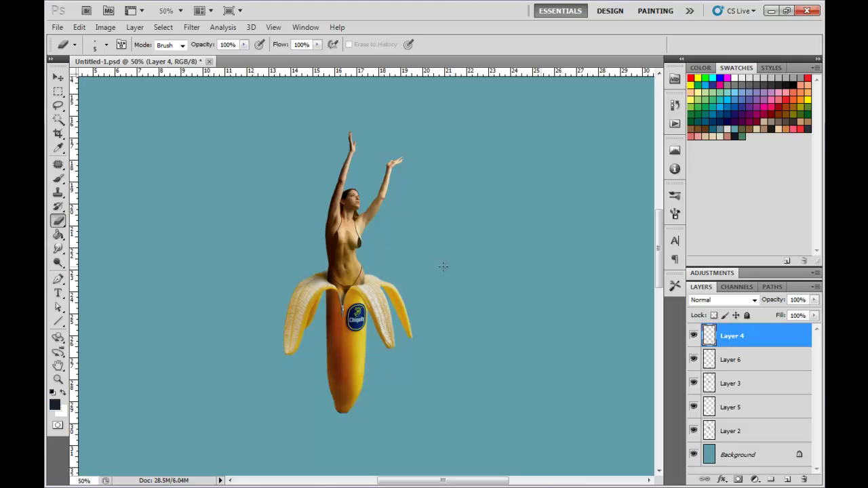
# - Fill the Background layer with white using the Paint Bucket
pyautogui.click(733, 460)
pyautogui.click(736, 79)
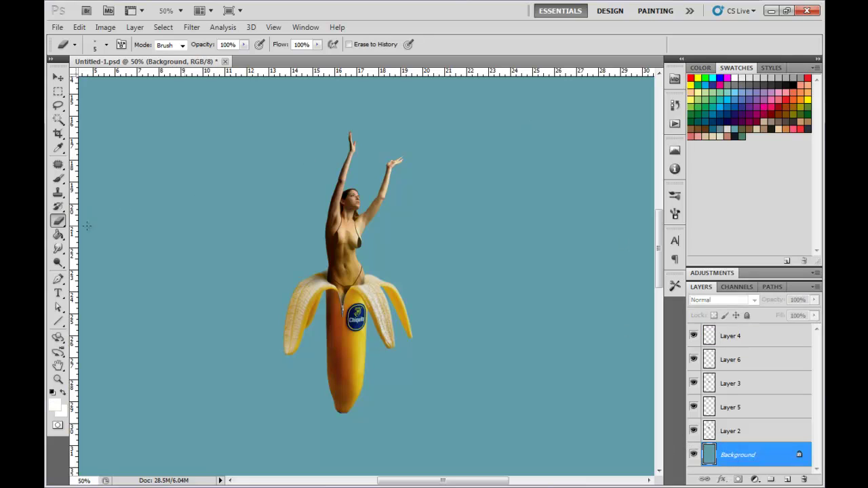
pyautogui.click(57, 235)
pyautogui.click(163, 233)
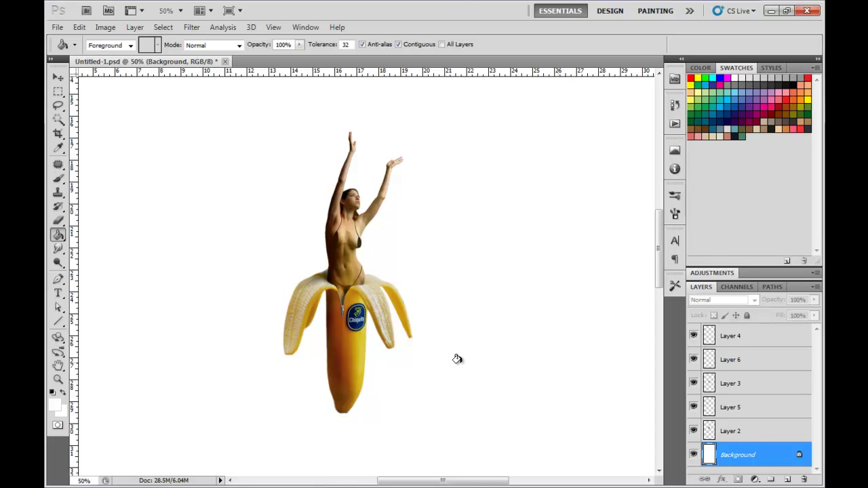
pyautogui.hotkey('ctrl', '+')
pyautogui.hotkey('ctrl', '+')
pyautogui.moveTo(459, 366); pyautogui.dragTo(550, 355)
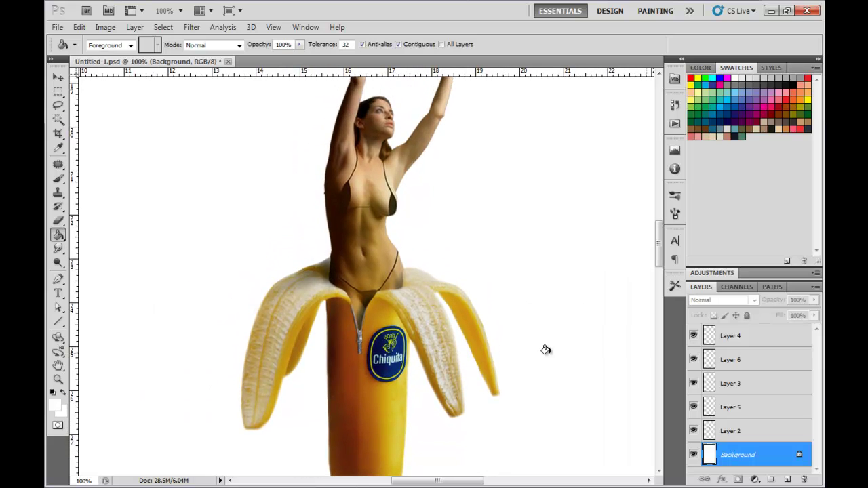
pyautogui.click(57, 178)
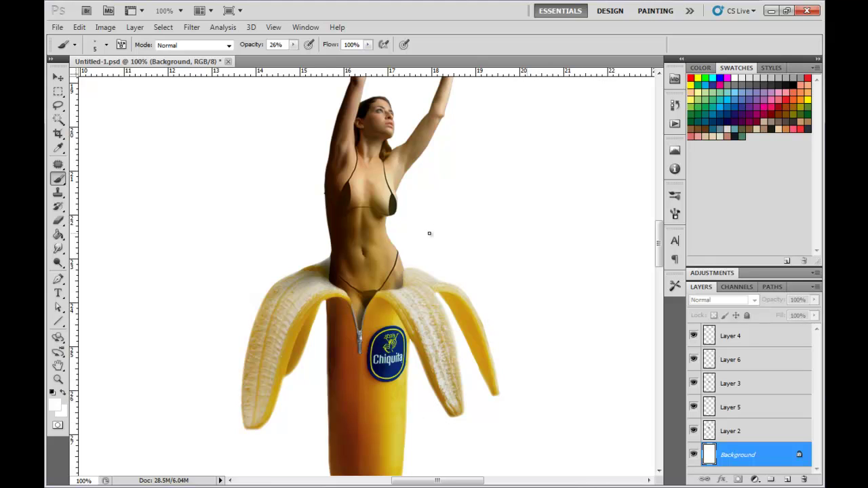
pyautogui.hotkey('ctrl', '-')
pyautogui.hotkey('ctrl', '-')
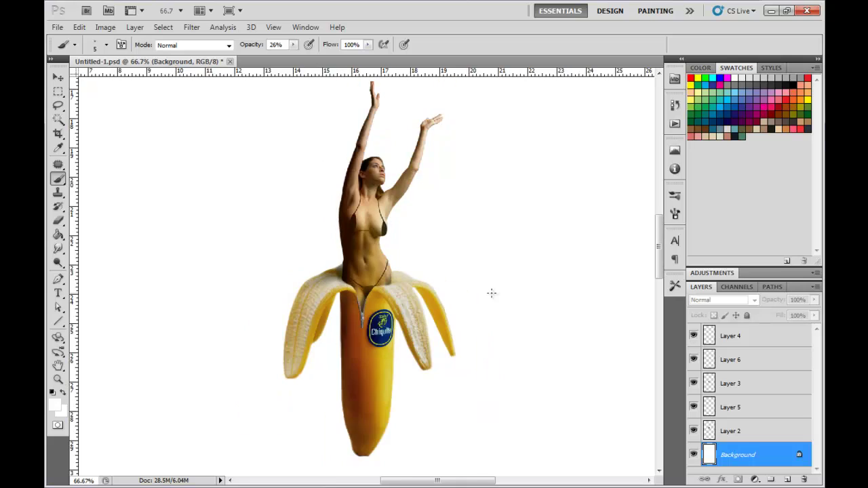